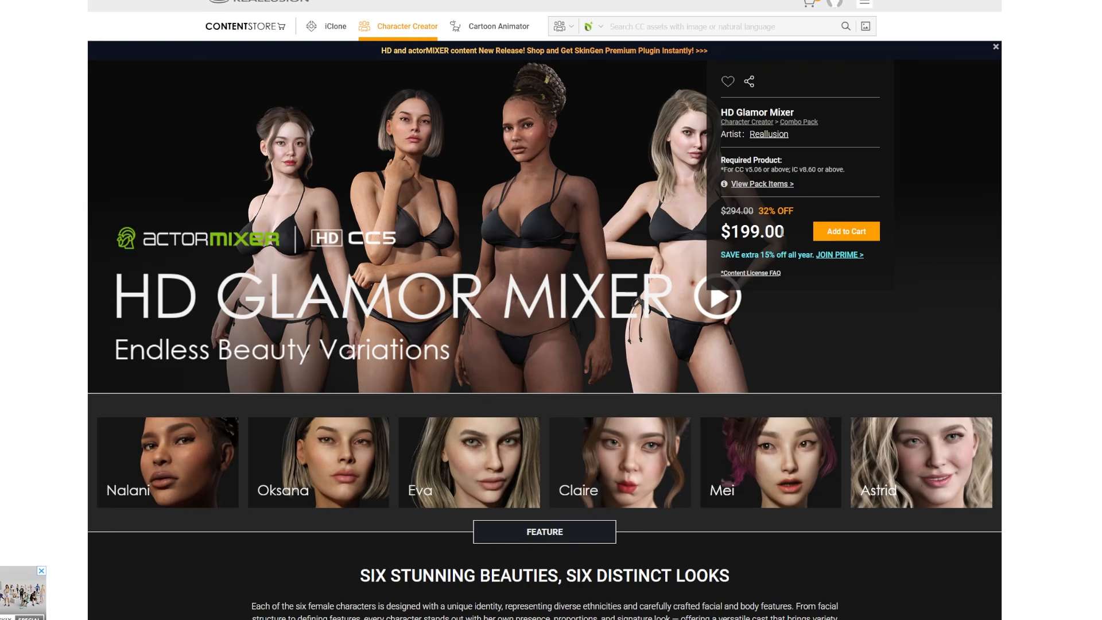
Review the HD Glamor Mixer product page, including its price, feature sections and pack contents.
{"action": "left_click_drag", "start_coordinate": [784, 231], "coordinate": [708, 238]}
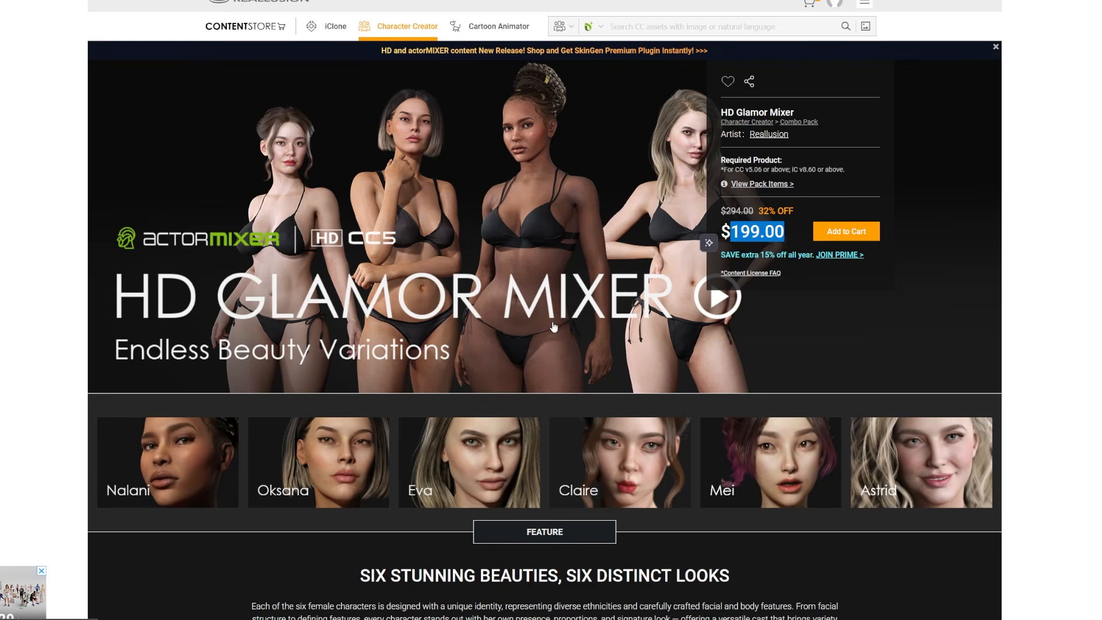
{"action": "scroll", "coordinate": [553, 354], "scroll_direction": "down", "scroll_amount": 3}
{"action": "scroll", "coordinate": [553, 354], "scroll_direction": "down", "scroll_amount": 7}
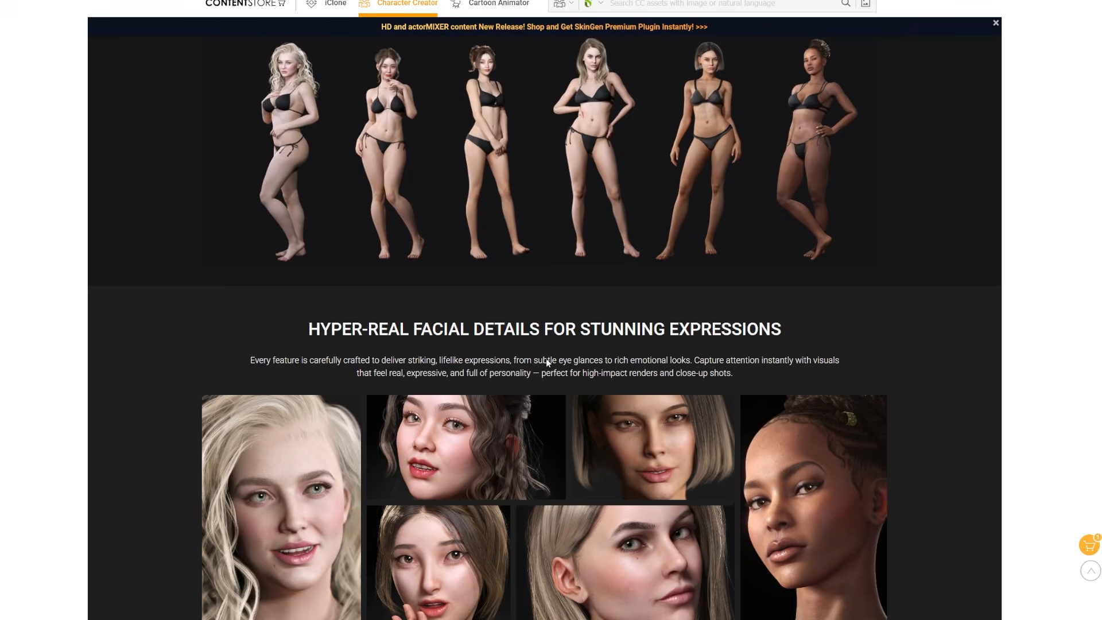
{"action": "scroll", "coordinate": [542, 344], "scroll_direction": "down", "scroll_amount": 8}
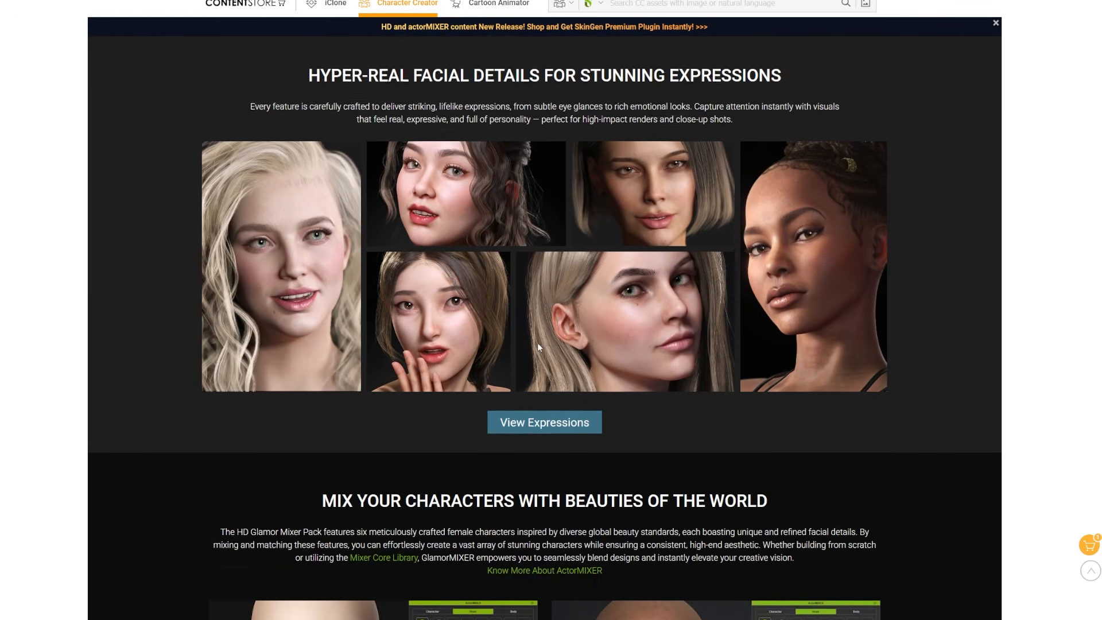
{"action": "scroll", "coordinate": [524, 330], "scroll_direction": "down", "scroll_amount": 3}
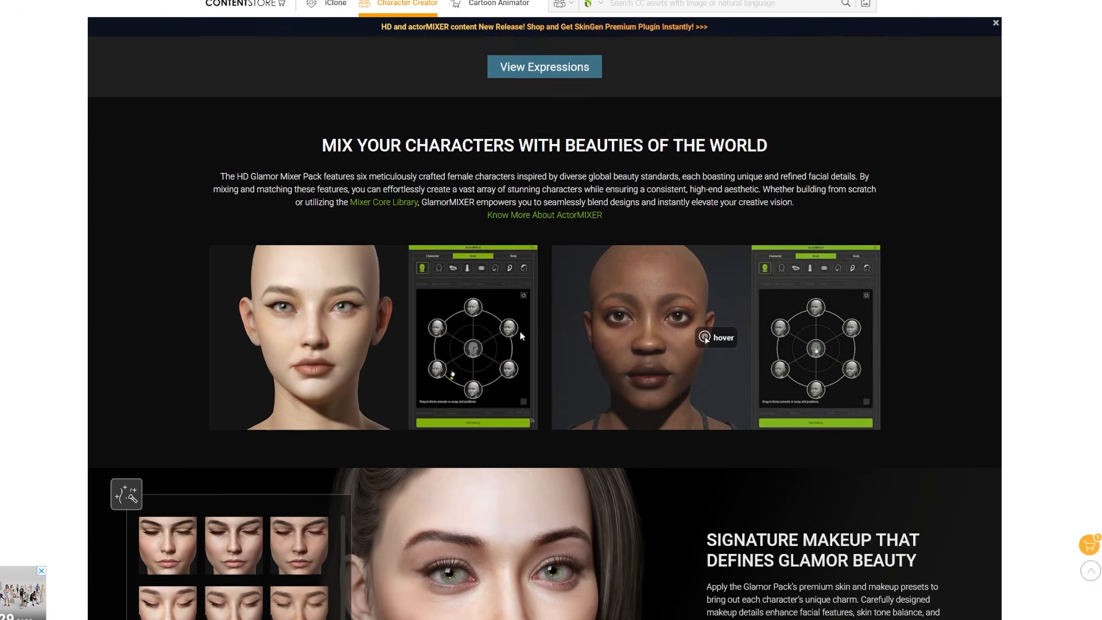
{"action": "scroll", "coordinate": [521, 334], "scroll_direction": "down", "scroll_amount": 2}
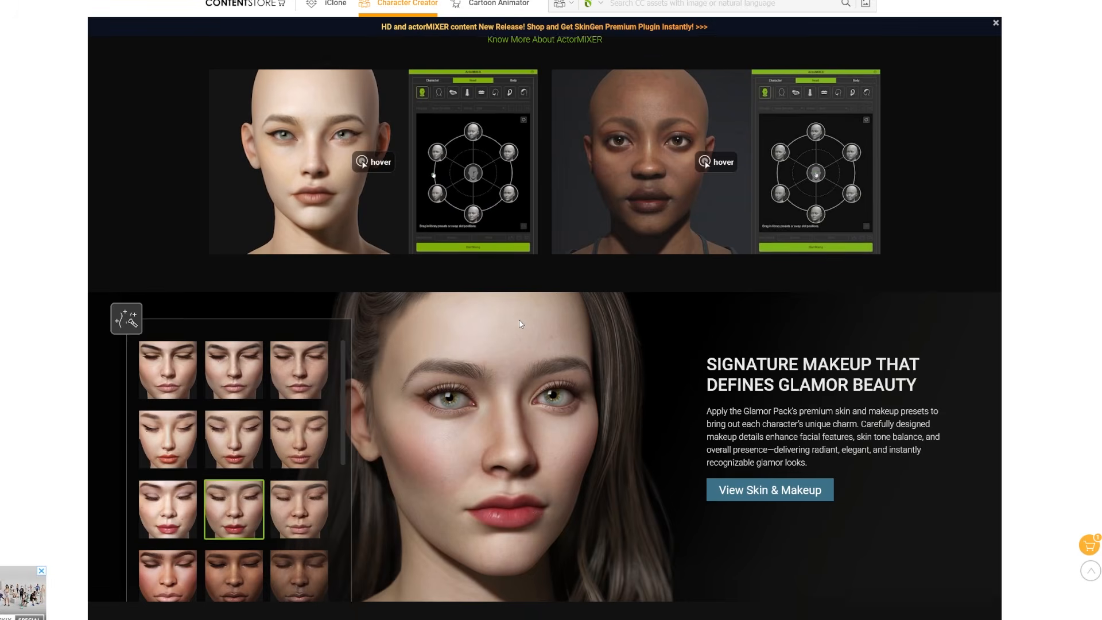
{"action": "scroll", "coordinate": [517, 324], "scroll_direction": "down", "scroll_amount": 2}
{"action": "scroll", "coordinate": [514, 327], "scroll_direction": "down", "scroll_amount": 7}
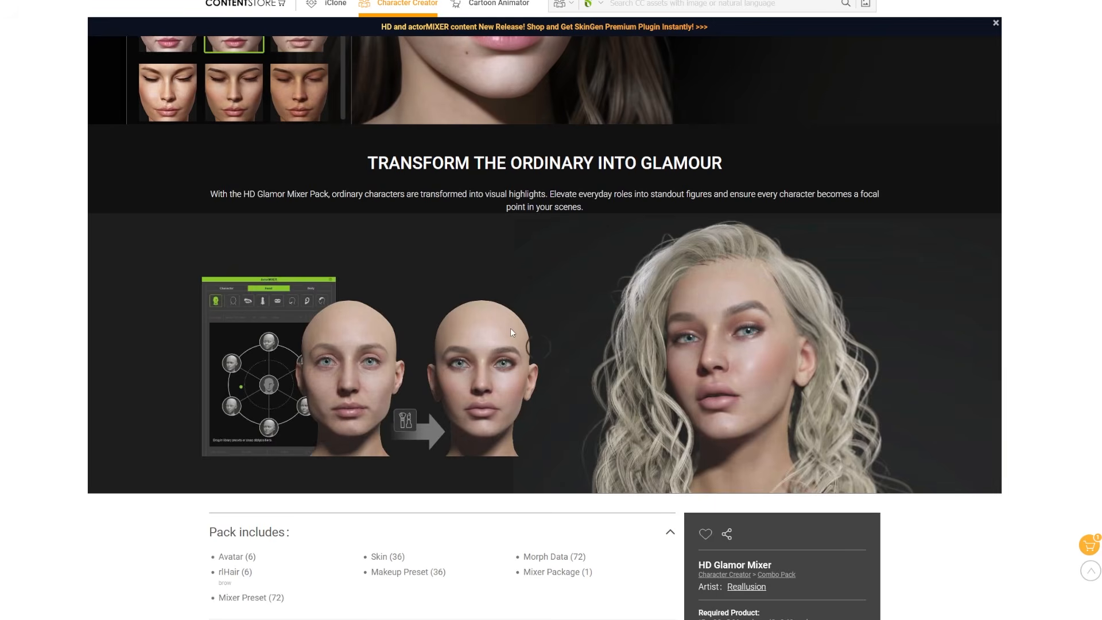
{"action": "scroll", "coordinate": [513, 331], "scroll_direction": "up", "scroll_amount": 16}
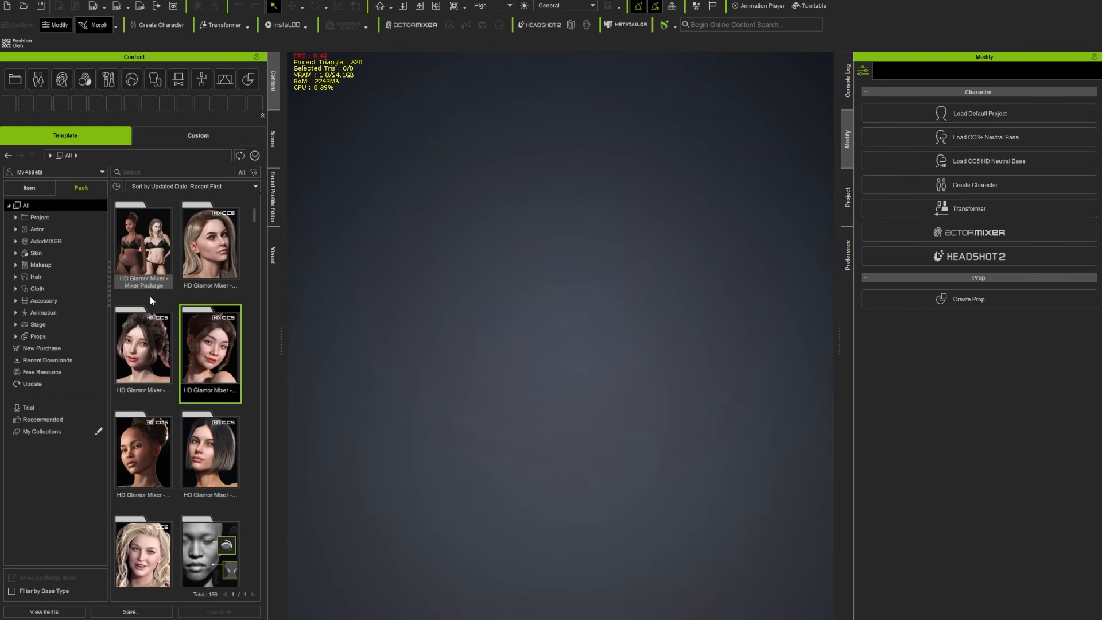
Load the Claire avatar from the HD Glamor Mixer - Claire pack and inspect her face up close.
{"action": "double_click", "coordinate": [212, 353]}
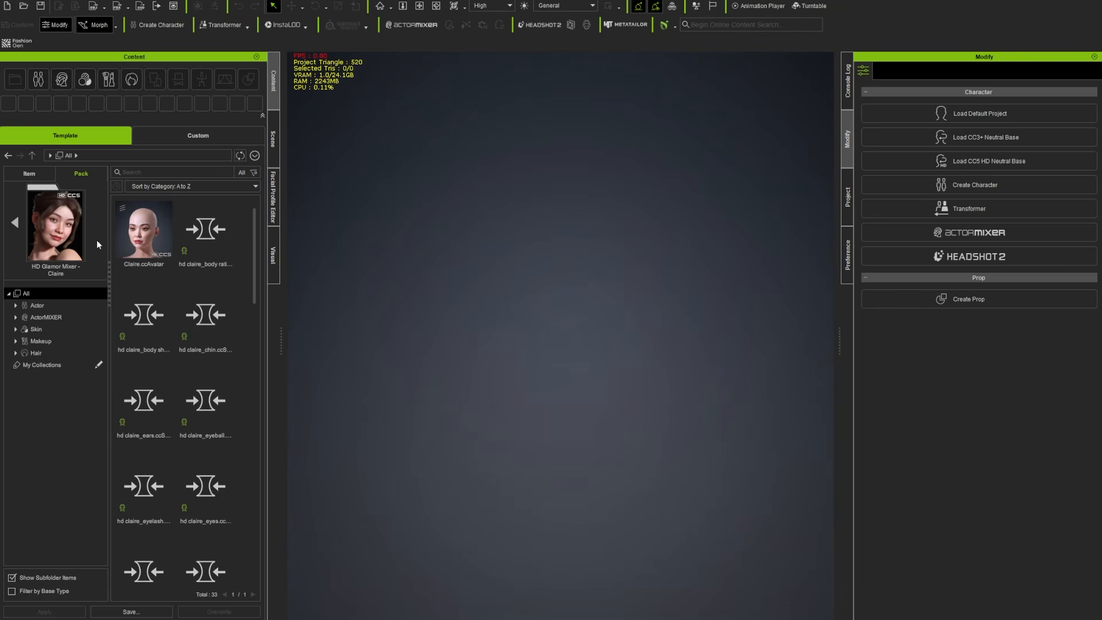
{"action": "double_click", "coordinate": [140, 231]}
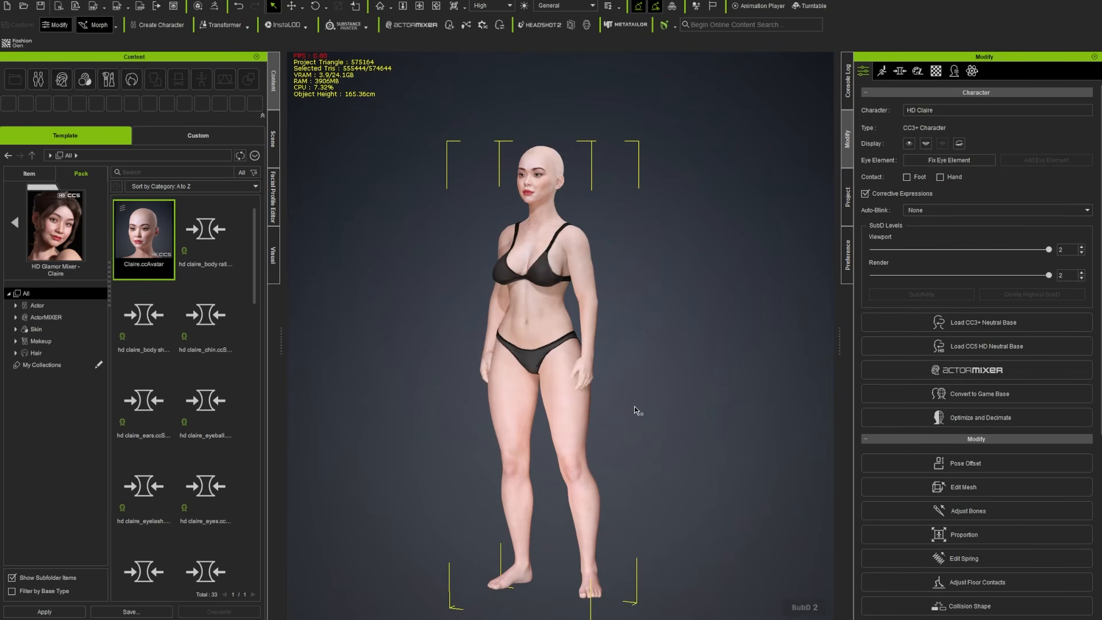
{"action": "scroll", "coordinate": [669, 423], "scroll_direction": "up", "scroll_amount": 5}
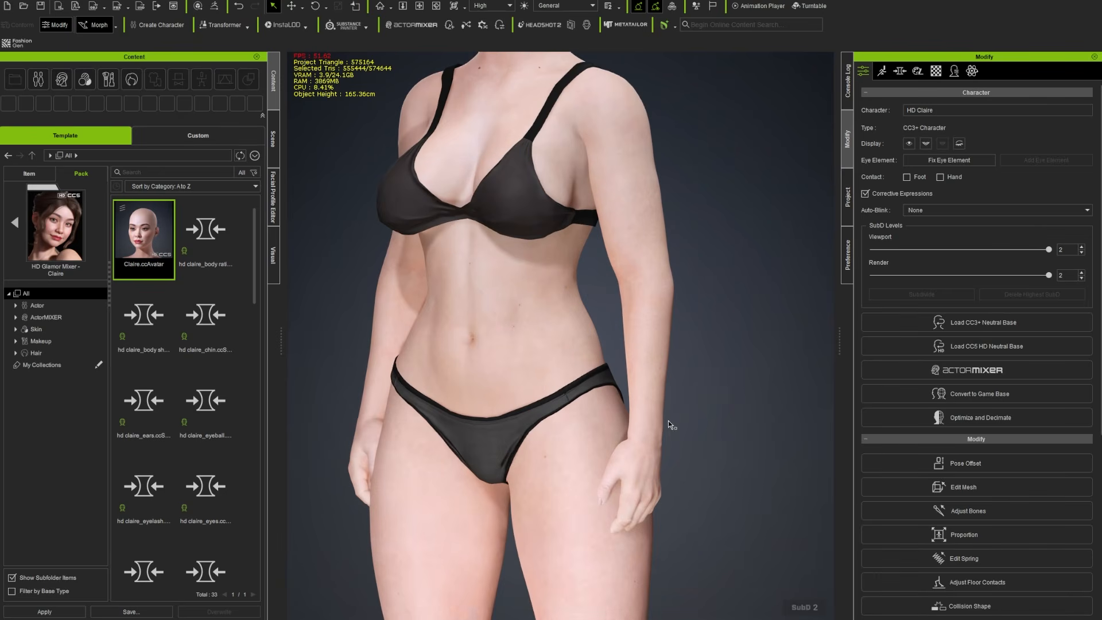
{"action": "key", "text": "f"}
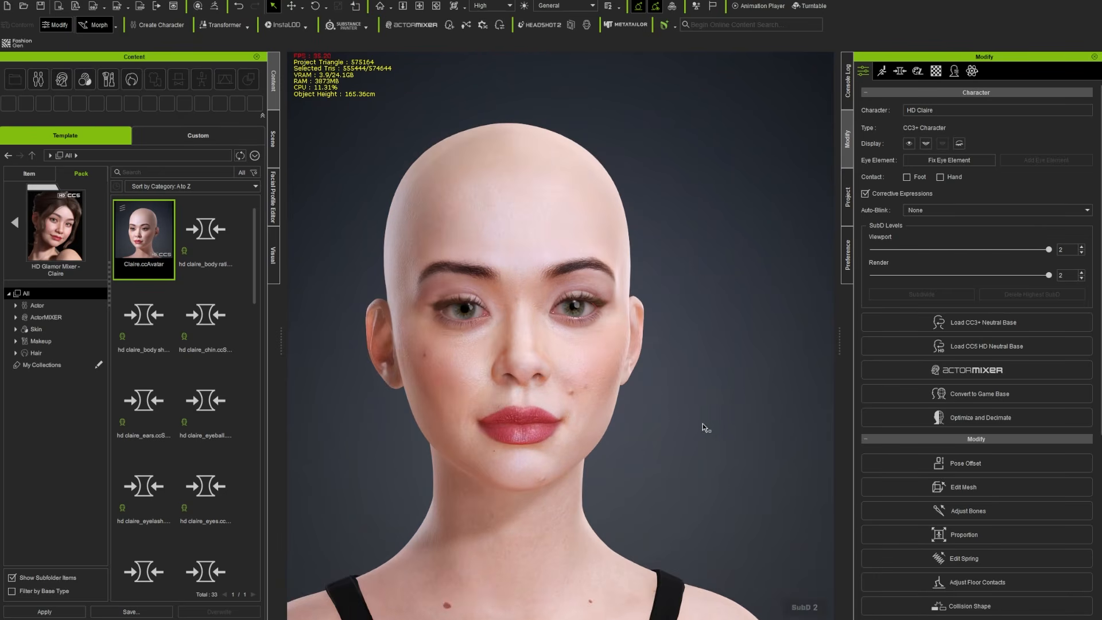
{"action": "middle_click_drag", "start_coordinate": [742, 460], "coordinate": [816, 433]}
{"action": "scroll", "coordinate": [817, 433], "scroll_direction": "up", "scroll_amount": 2}
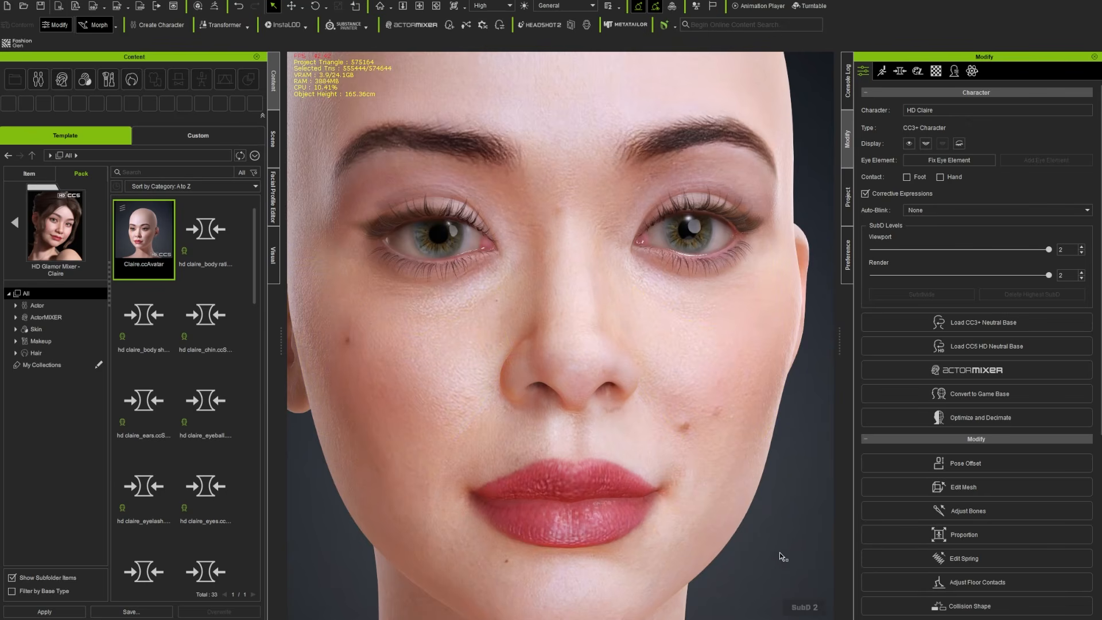
{"action": "right_click_drag", "start_coordinate": [780, 552], "coordinate": [764, 544]}
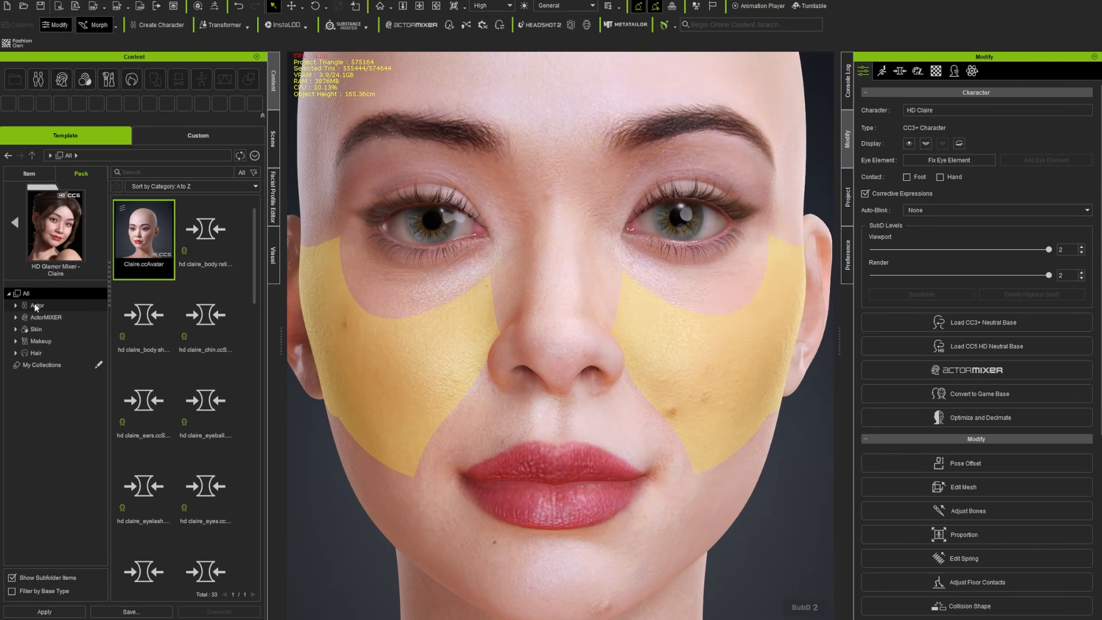
Look through the Claire pack's Actor and ActorMIXER presets.
{"action": "left_click", "coordinate": [35, 306]}
{"action": "left_click", "coordinate": [45, 319]}
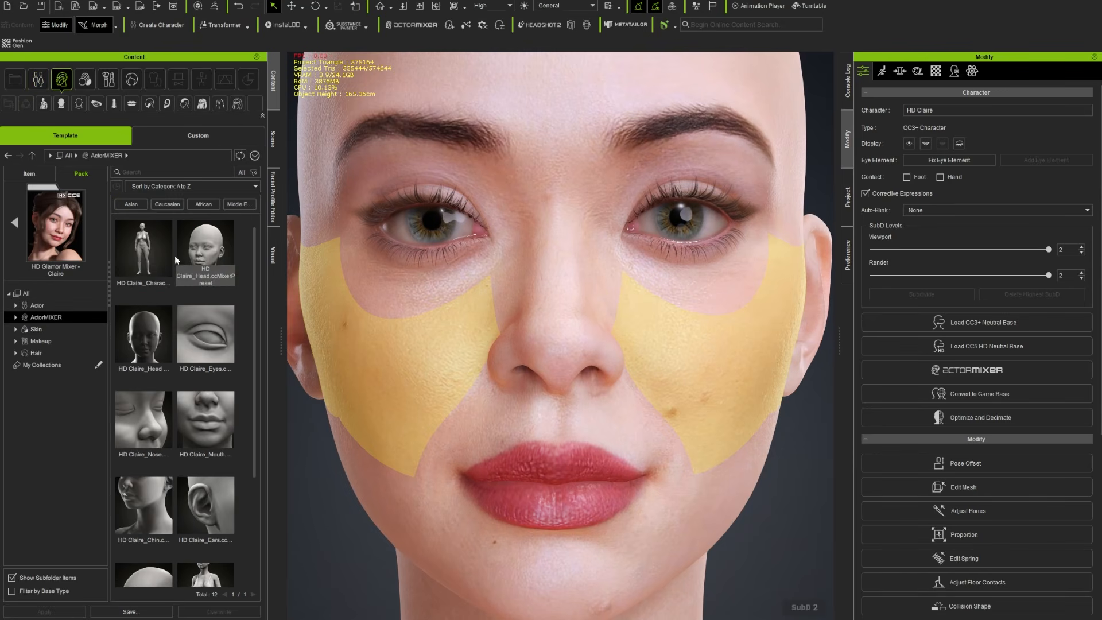
{"action": "scroll", "coordinate": [161, 406], "scroll_direction": "down", "scroll_amount": 5}
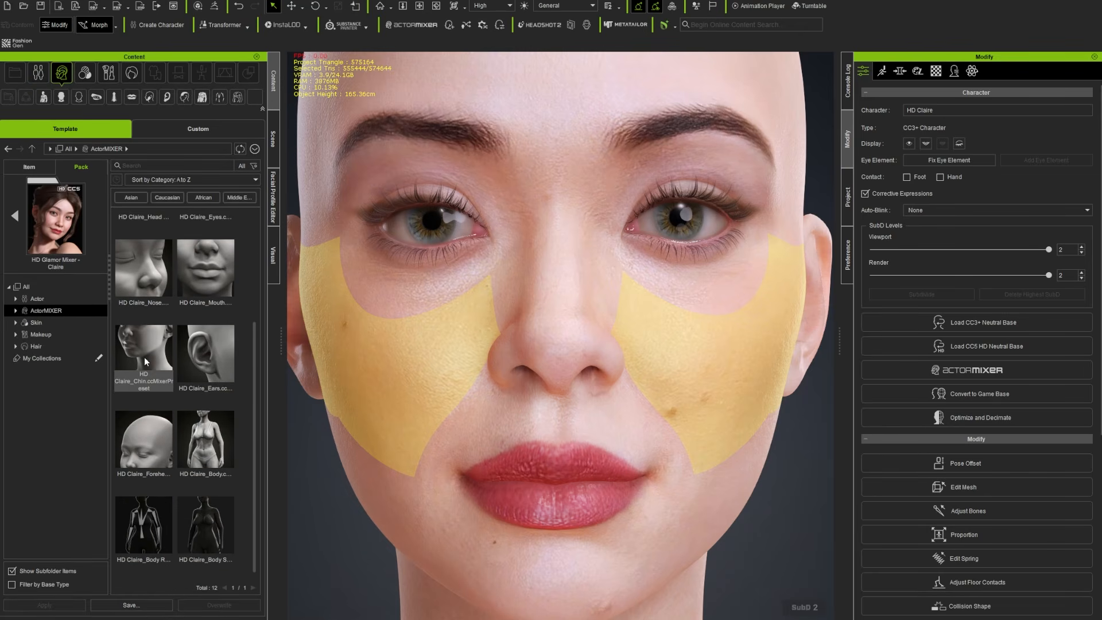
Apply the Claire_4k skin from the Claire pack to the character.
{"action": "left_click", "coordinate": [38, 324]}
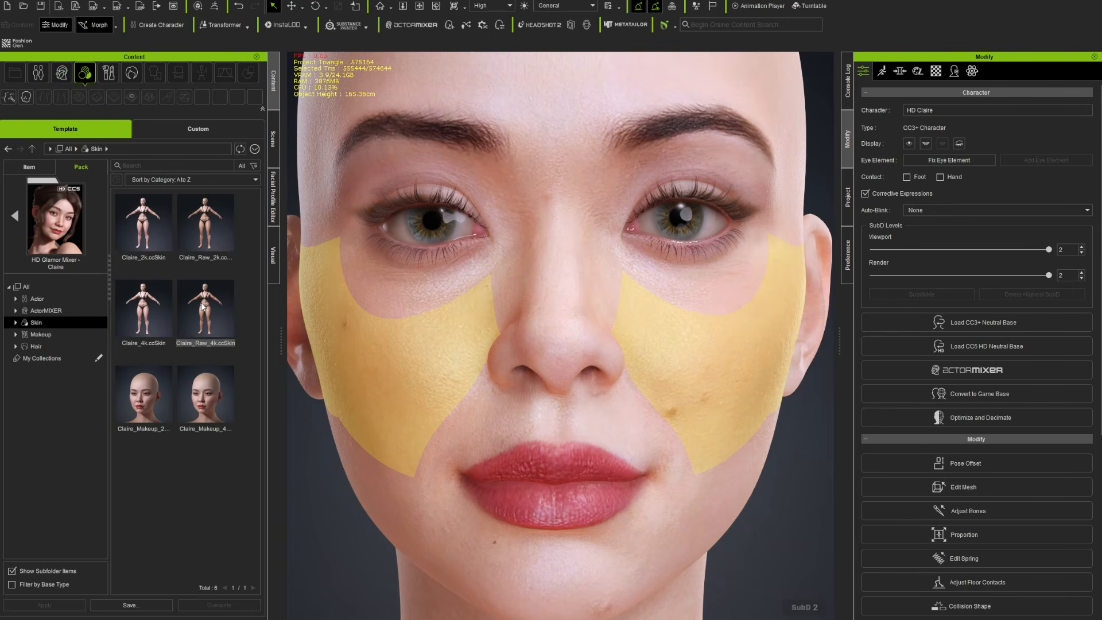
{"action": "left_click", "coordinate": [137, 313]}
{"action": "left_click_drag", "start_coordinate": [204, 315], "coordinate": [459, 363]}
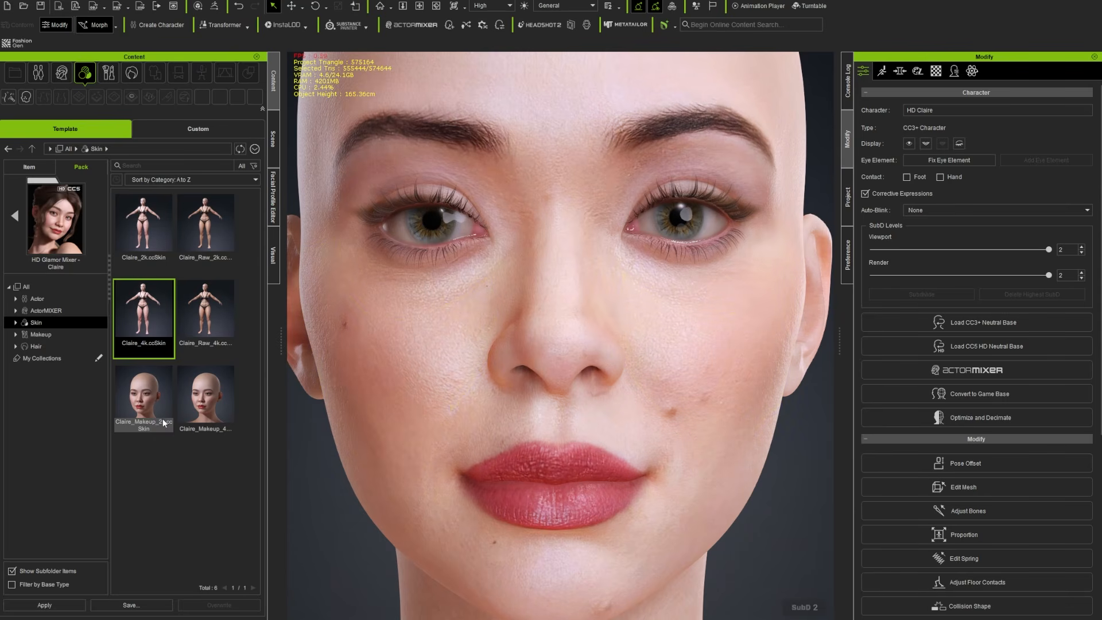
Apply the Claire_Makeup_2k skin to the character and examine the face's skin detail.
{"action": "left_click", "coordinate": [147, 404]}
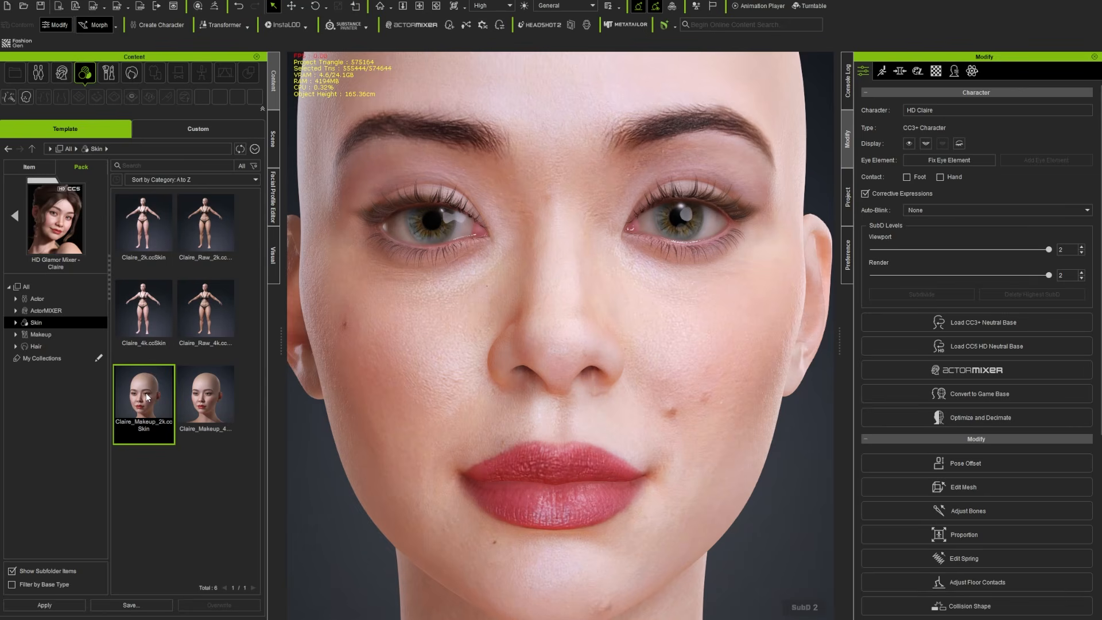
{"action": "left_click_drag", "start_coordinate": [148, 399], "coordinate": [500, 349]}
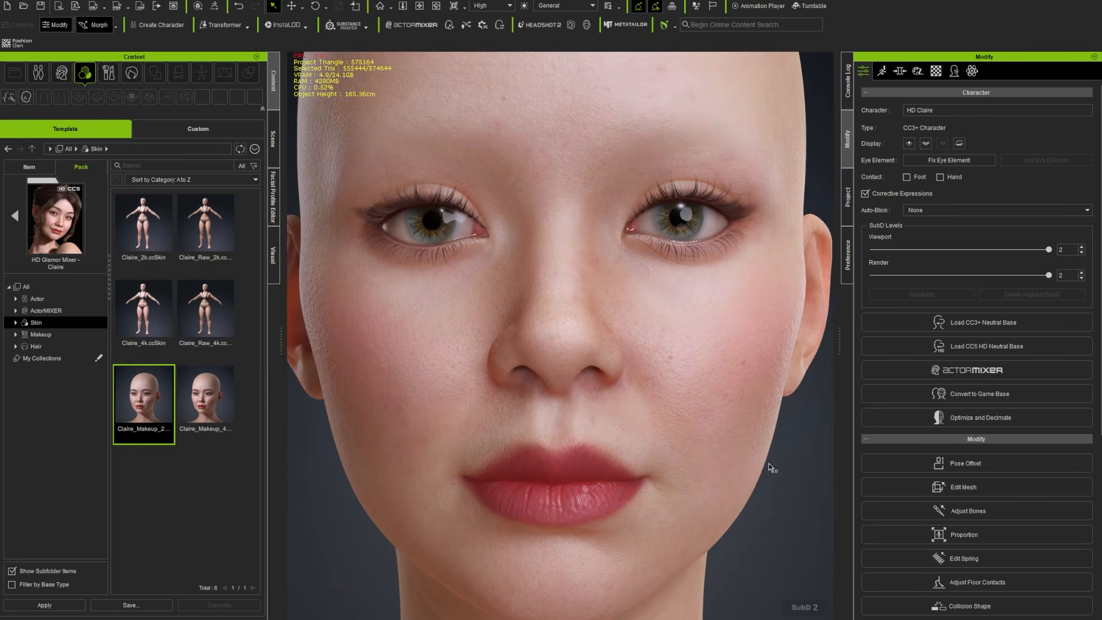
{"action": "scroll", "coordinate": [769, 464], "scroll_direction": "up", "scroll_amount": 2}
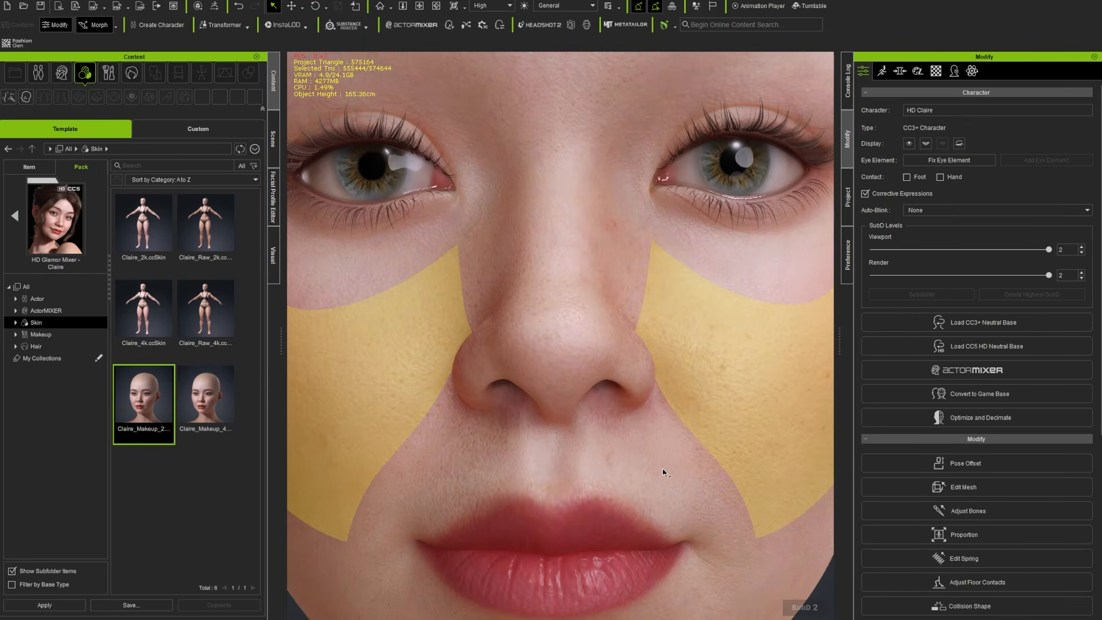
{"action": "scroll", "coordinate": [663, 469], "scroll_direction": "down", "scroll_amount": 3}
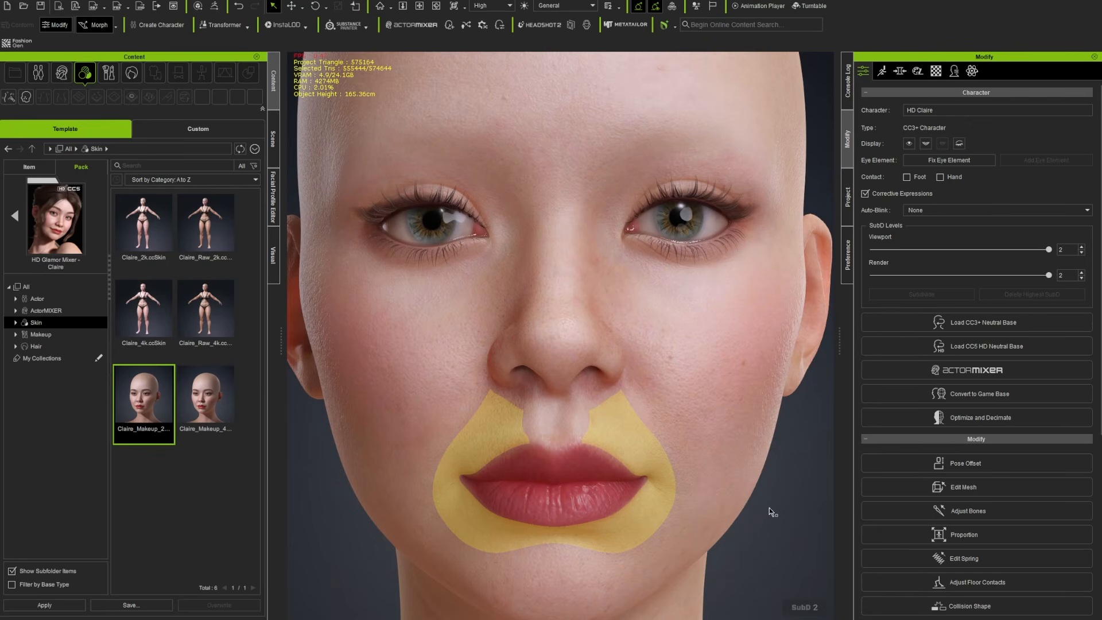
{"action": "left_click", "coordinate": [769, 508]}
{"action": "scroll", "coordinate": [769, 507], "scroll_direction": "down", "scroll_amount": 2}
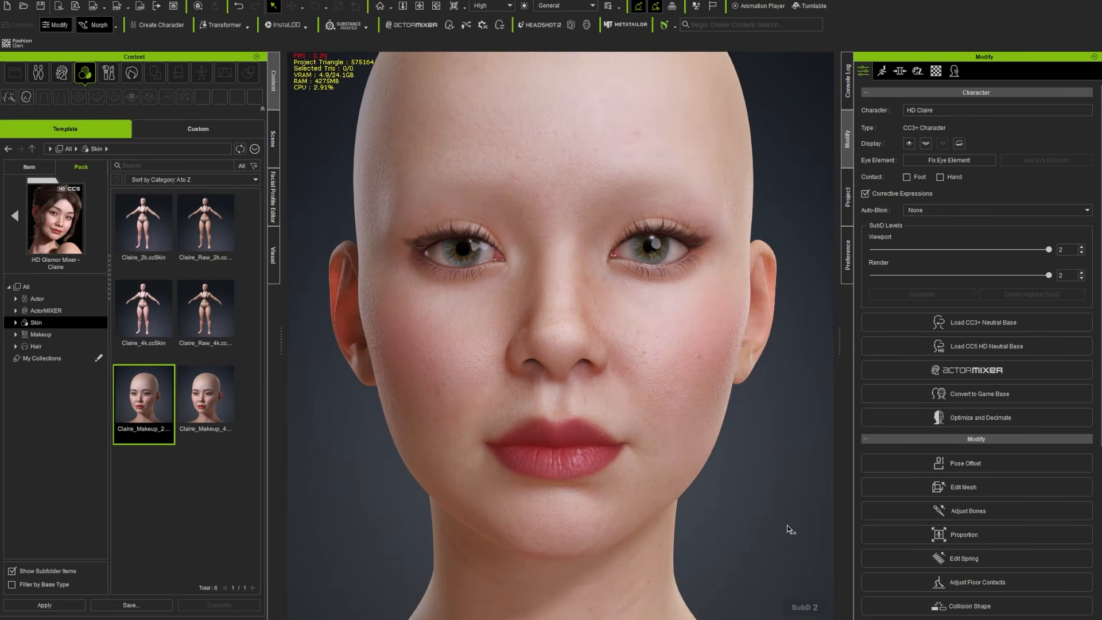
Check the Claire pack's makeup preset and add the Brows_Claire eyebrows to the character.
{"action": "left_click", "coordinate": [36, 334]}
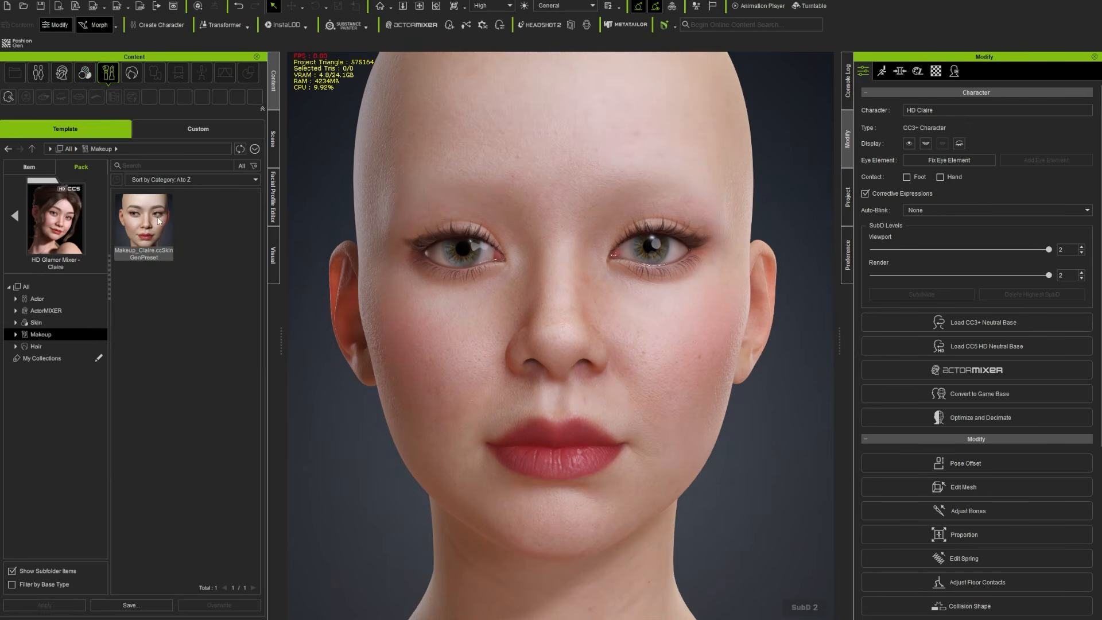
{"action": "left_click", "coordinate": [32, 347]}
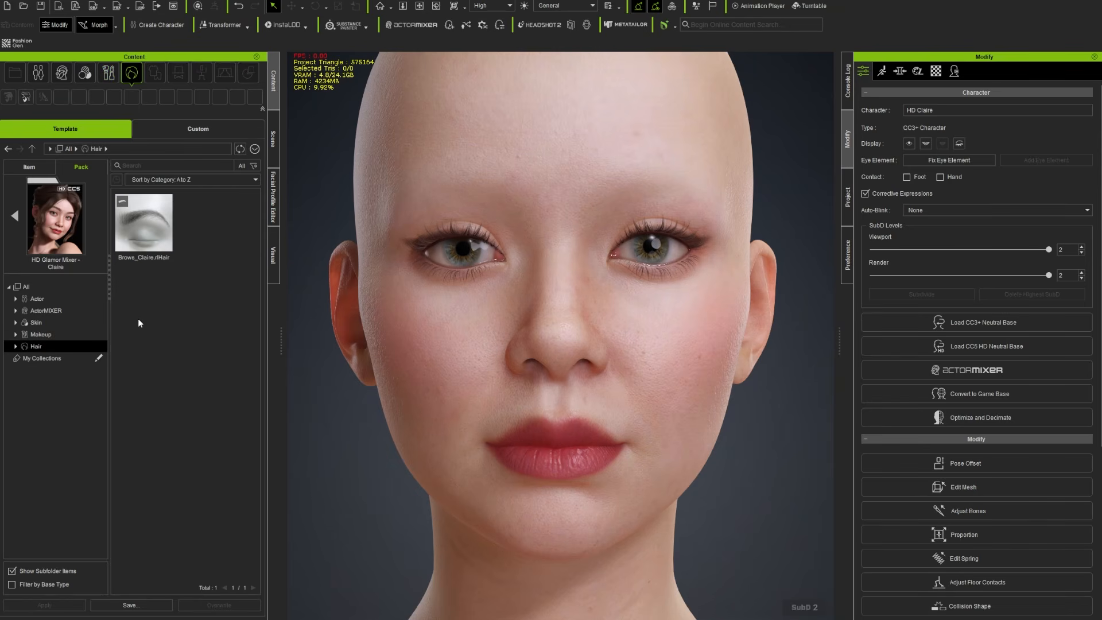
{"action": "left_click_drag", "start_coordinate": [133, 218], "coordinate": [543, 201]}
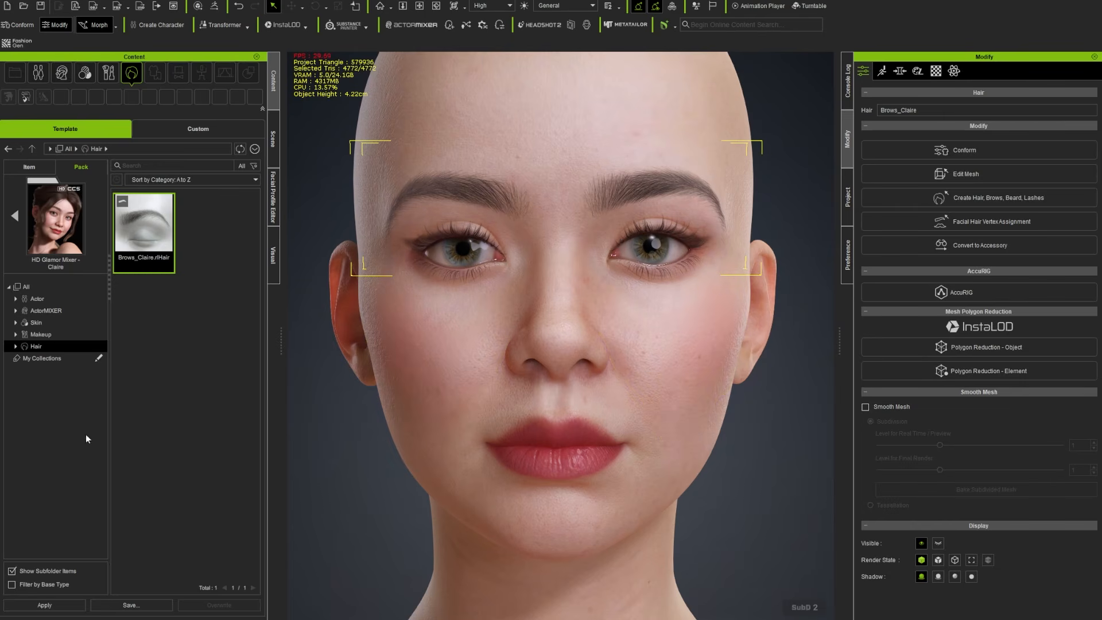
Open the HD Glamor Mixer - Mei pack and replace the character's eyebrows with Brows_Mei.
{"action": "left_click", "coordinate": [15, 216]}
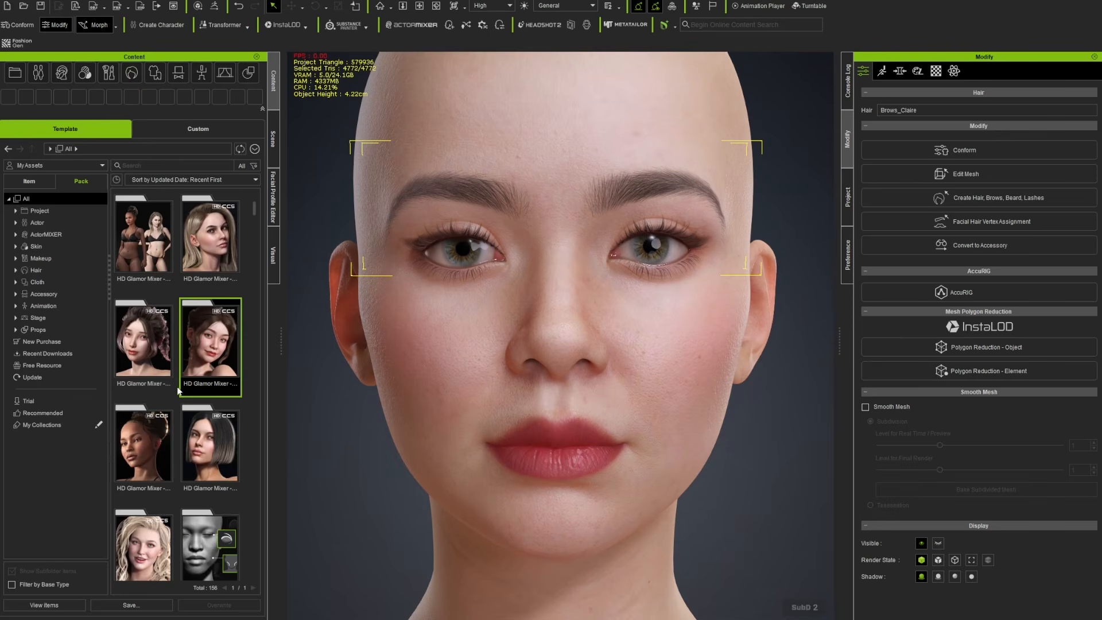
{"action": "double_click", "coordinate": [146, 348]}
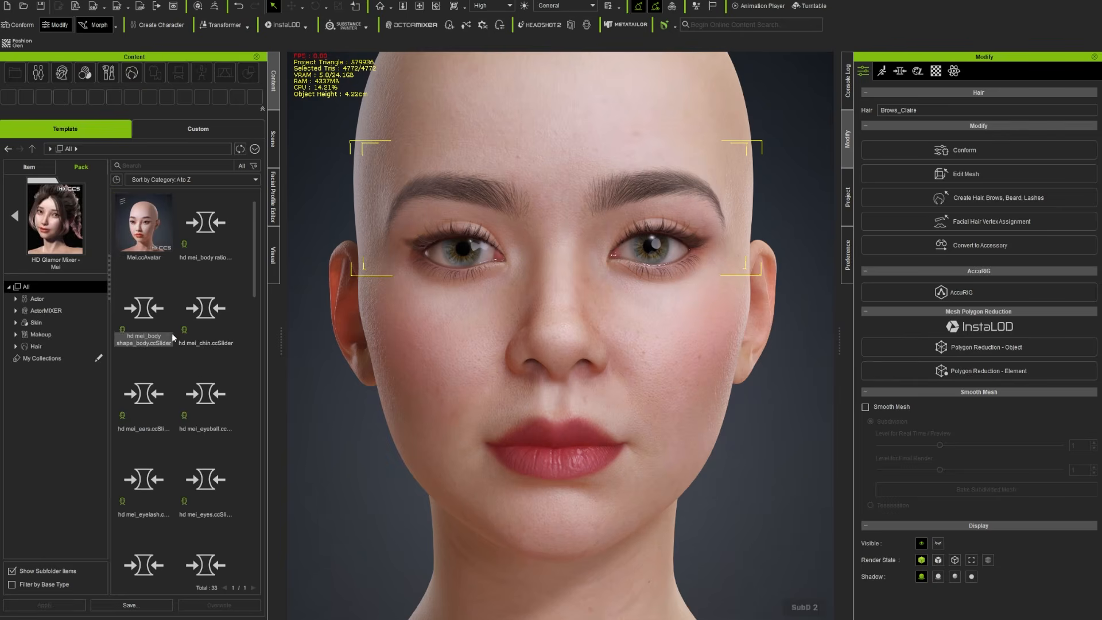
{"action": "left_click", "coordinate": [33, 350]}
{"action": "left_click_drag", "start_coordinate": [145, 226], "coordinate": [586, 291]}
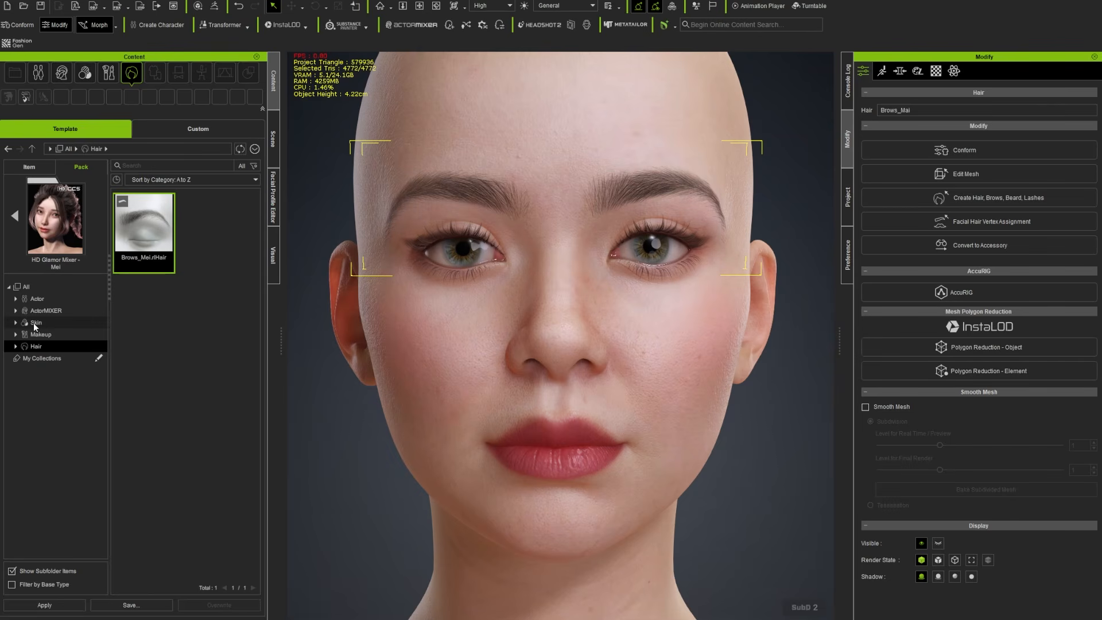
Apply the Mei_4k skin, then the Mei_Makeup_4k skin with its material settings and textures, shader textures and shader parameters.
{"action": "left_click", "coordinate": [38, 323]}
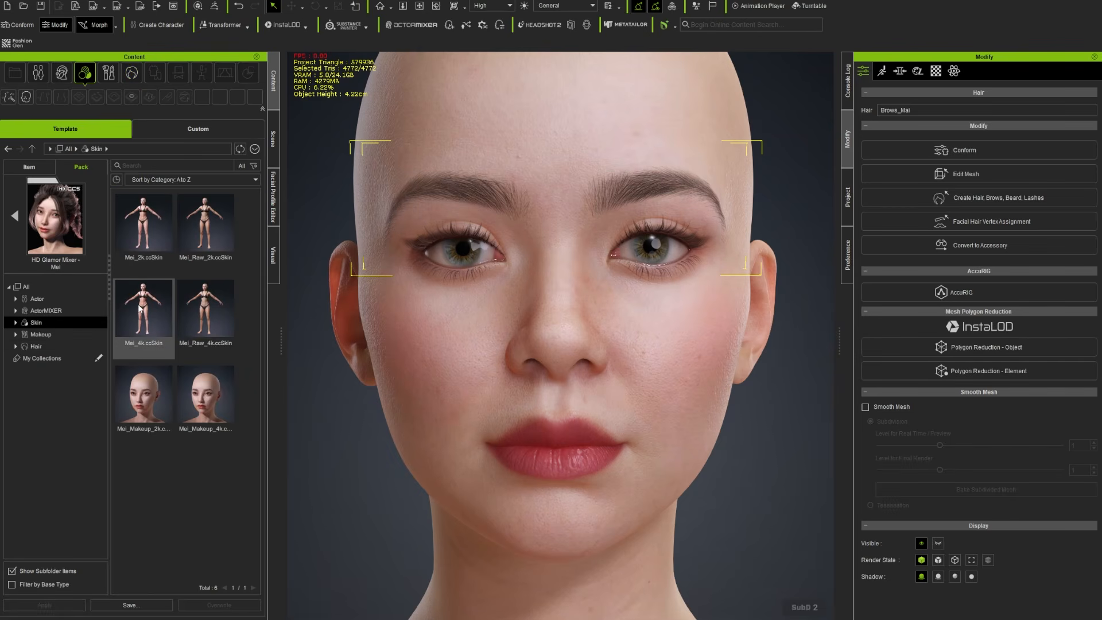
{"action": "left_click_drag", "start_coordinate": [140, 310], "coordinate": [504, 357]}
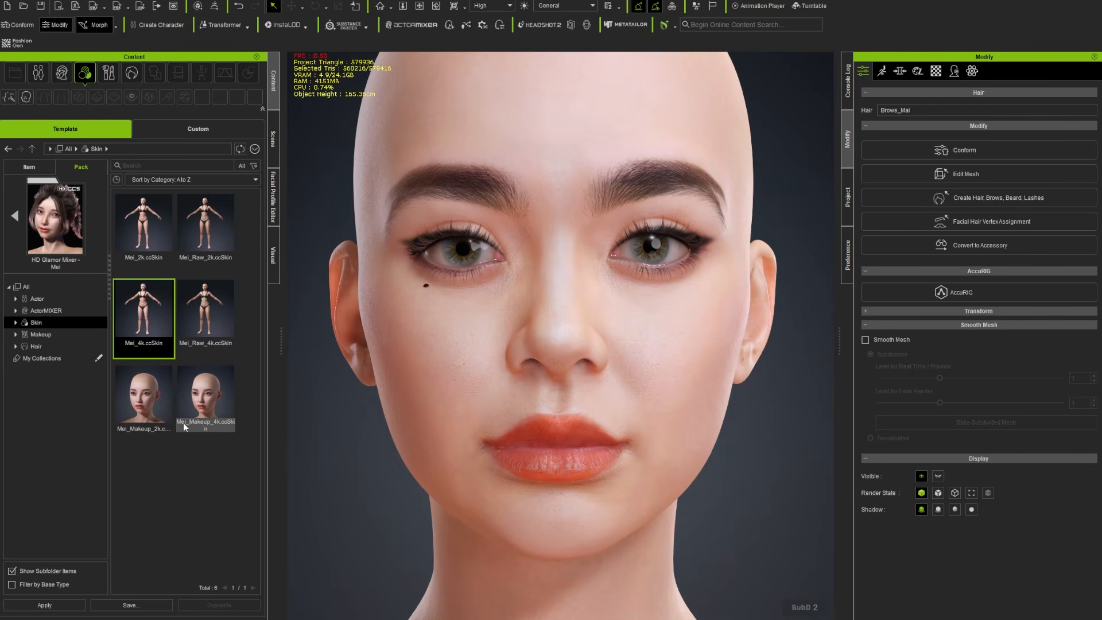
{"action": "left_click_drag", "start_coordinate": [201, 396], "coordinate": [525, 346]}
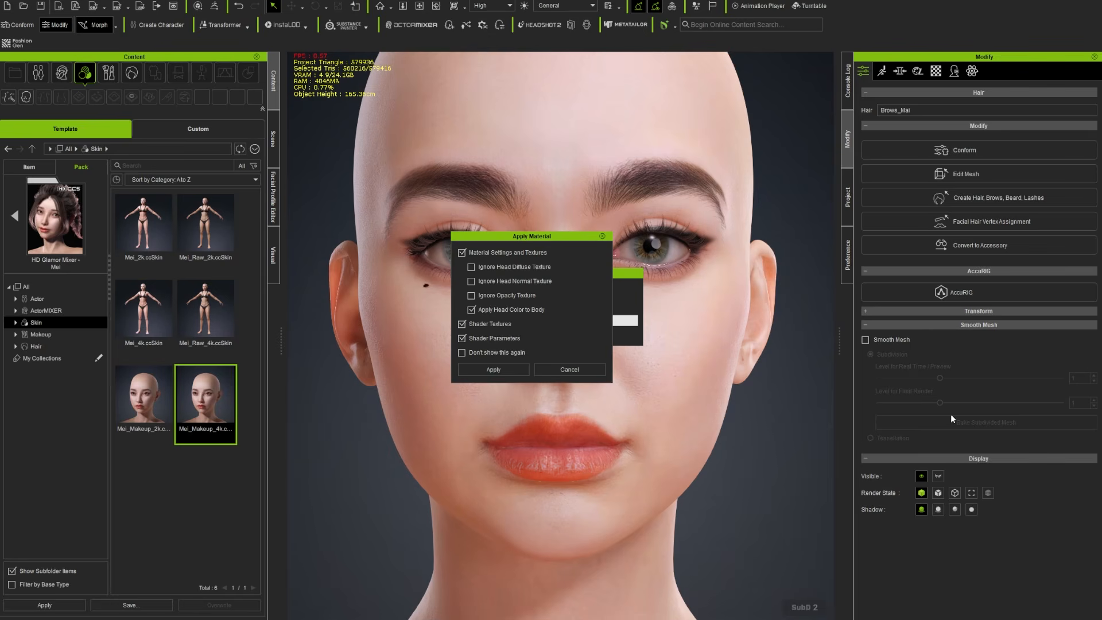
{"action": "left_click", "coordinate": [498, 370]}
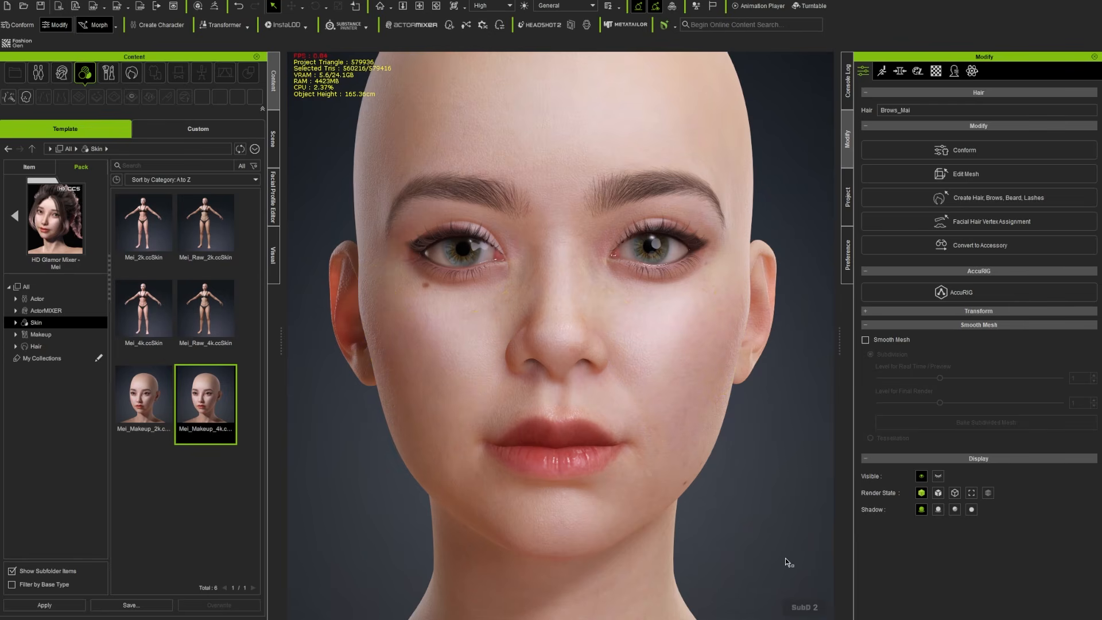
{"action": "scroll", "coordinate": [766, 519], "scroll_direction": "down", "scroll_amount": 3}
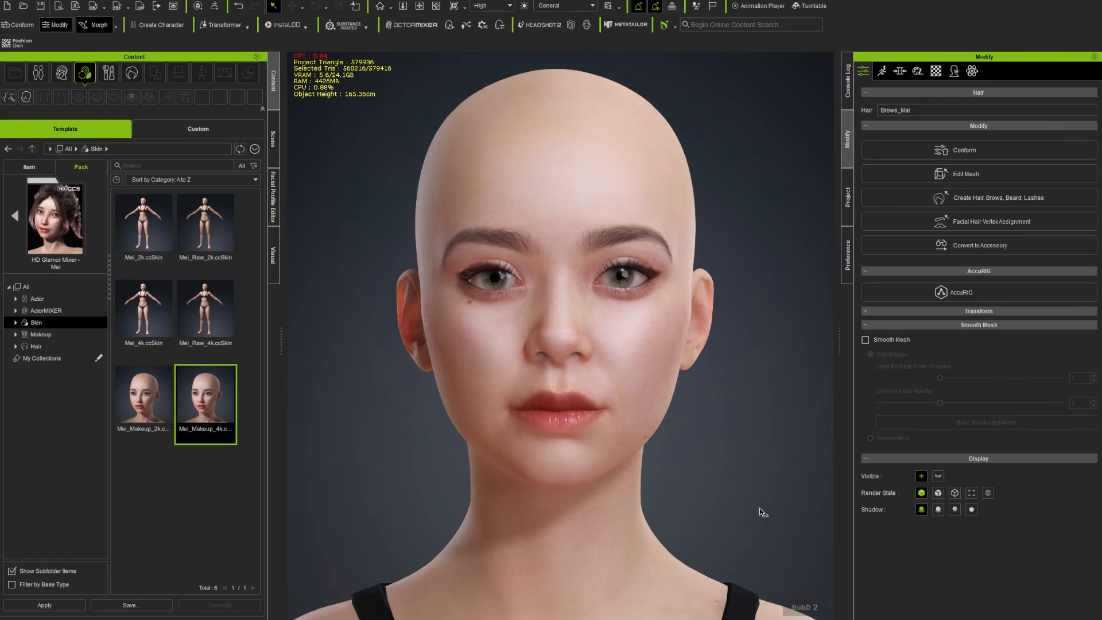
{"action": "scroll", "coordinate": [560, 335], "scroll_direction": "down", "scroll_amount": 1}
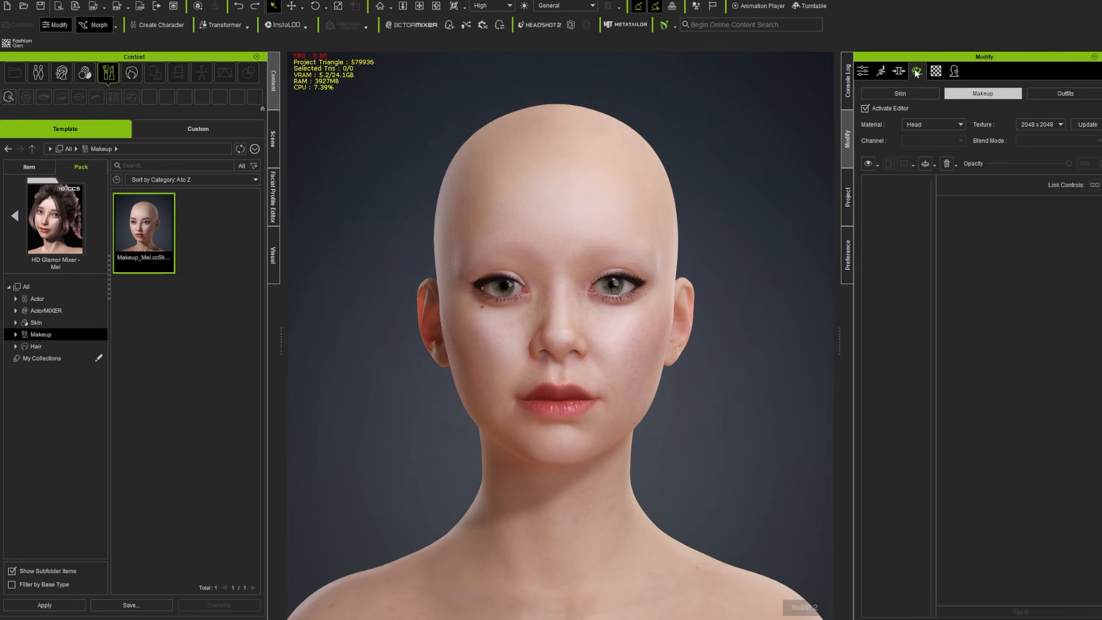
View the Skin section of the character's skin and makeup editor, then return to its Makeup section.
{"action": "left_click", "coordinate": [893, 94]}
{"action": "left_click", "coordinate": [983, 95]}
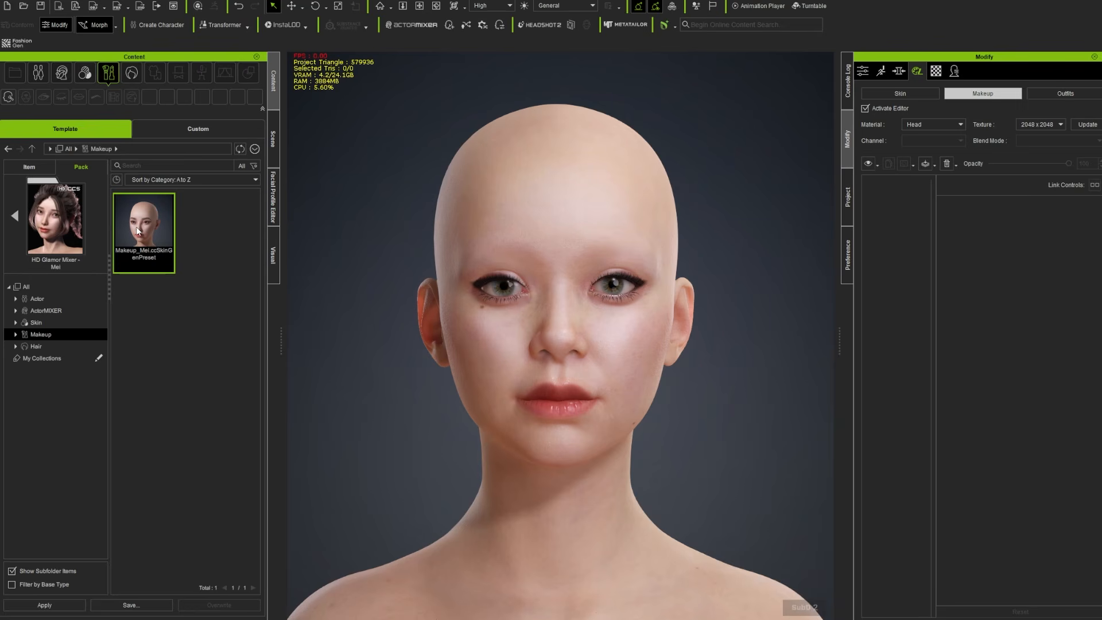
Apply the Makeup_Mei preset to the character and inspect the resulting makeup on the face.
{"action": "left_click_drag", "start_coordinate": [138, 231], "coordinate": [576, 288]}
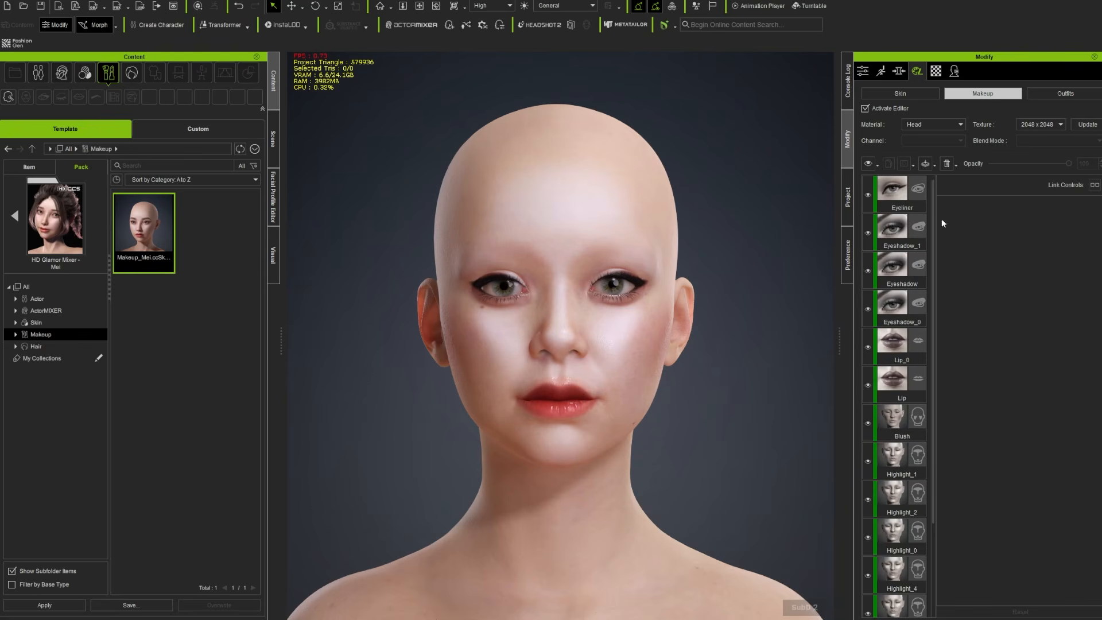
{"action": "left_click", "coordinate": [927, 94]}
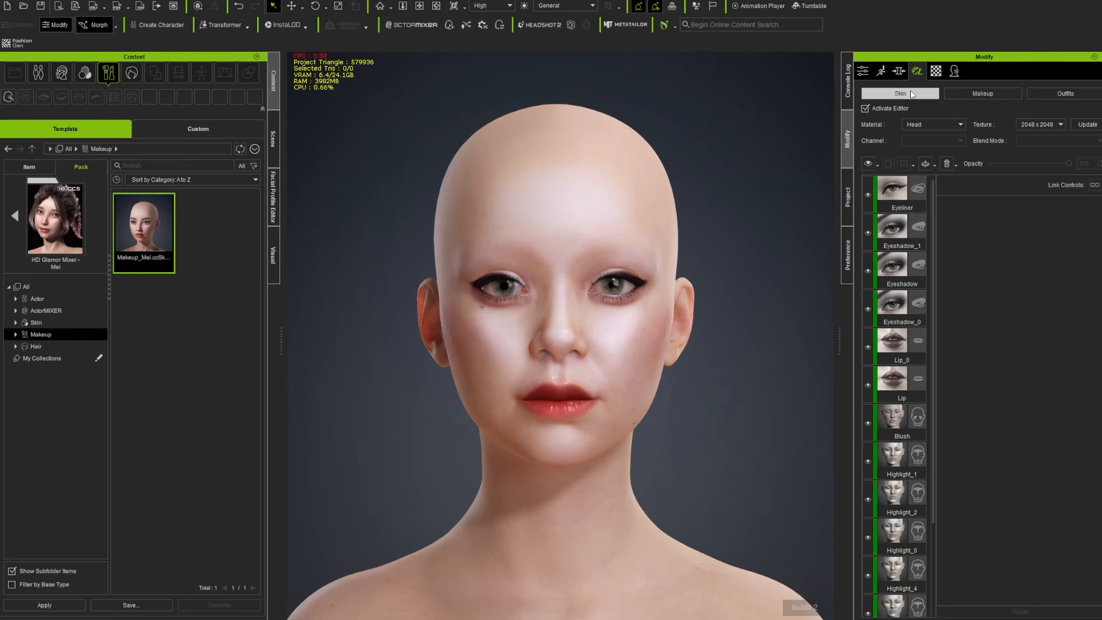
{"action": "left_click", "coordinate": [982, 94]}
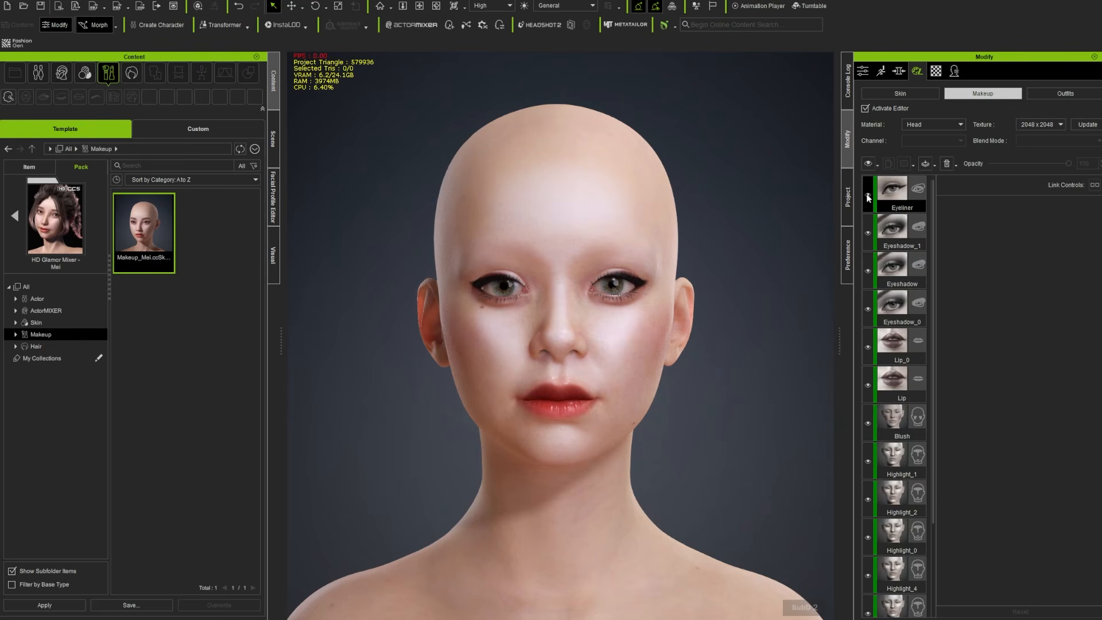
{"action": "scroll", "coordinate": [736, 292], "scroll_direction": "up", "scroll_amount": 5}
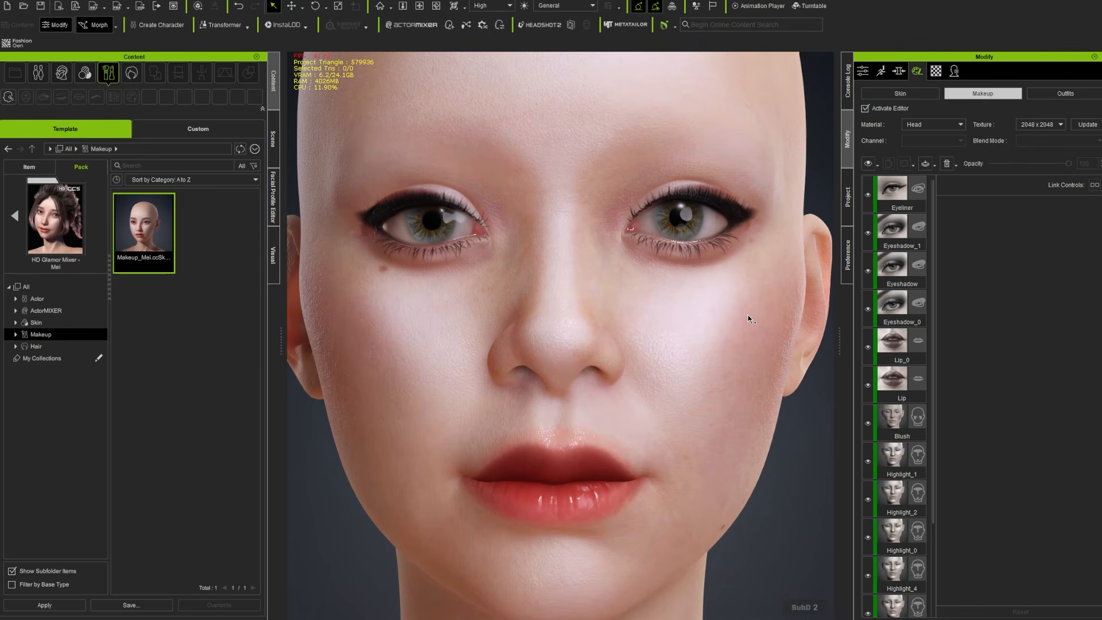
{"action": "scroll", "coordinate": [748, 319], "scroll_direction": "down", "scroll_amount": 2}
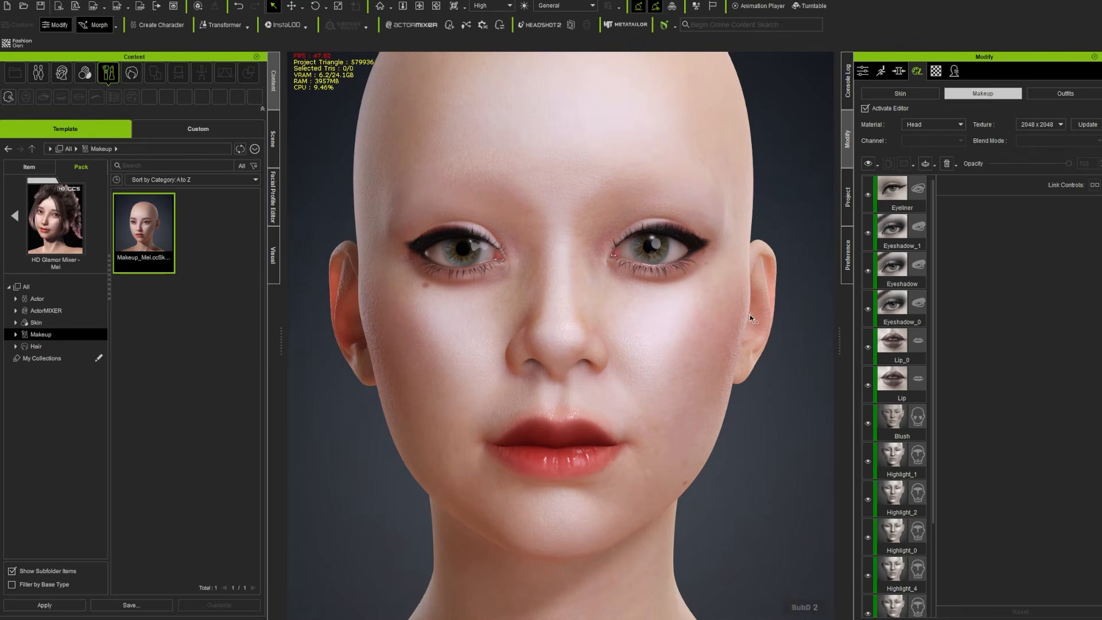
Expand the Mei pack's Makeup and Full Makeup folders, then look through the preset's list of makeup layers.
{"action": "double_click", "coordinate": [25, 337]}
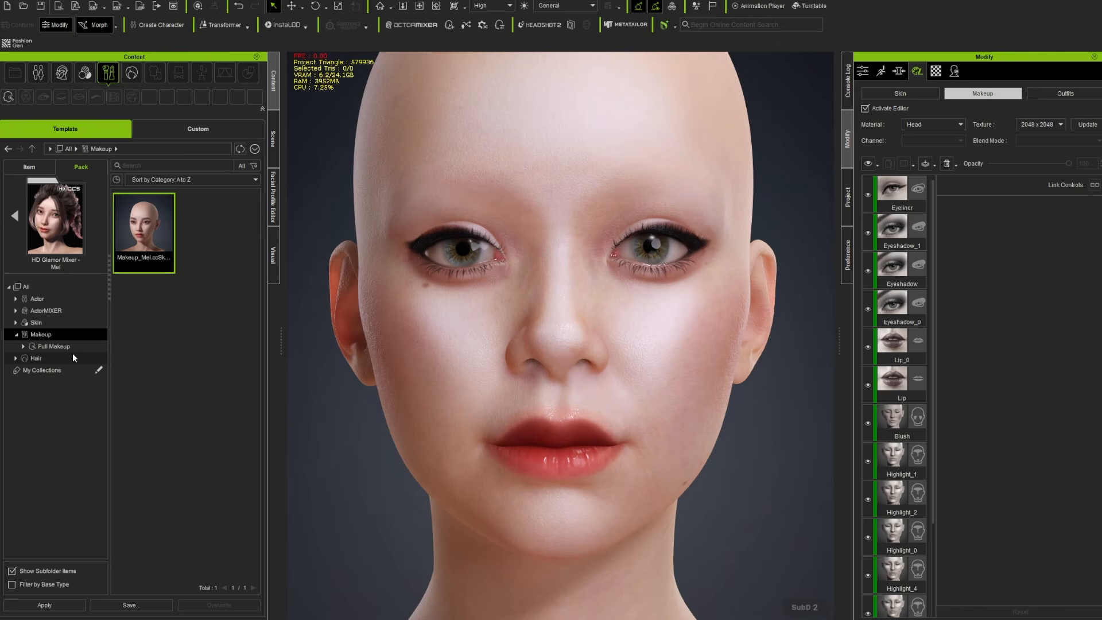
{"action": "left_click", "coordinate": [24, 347]}
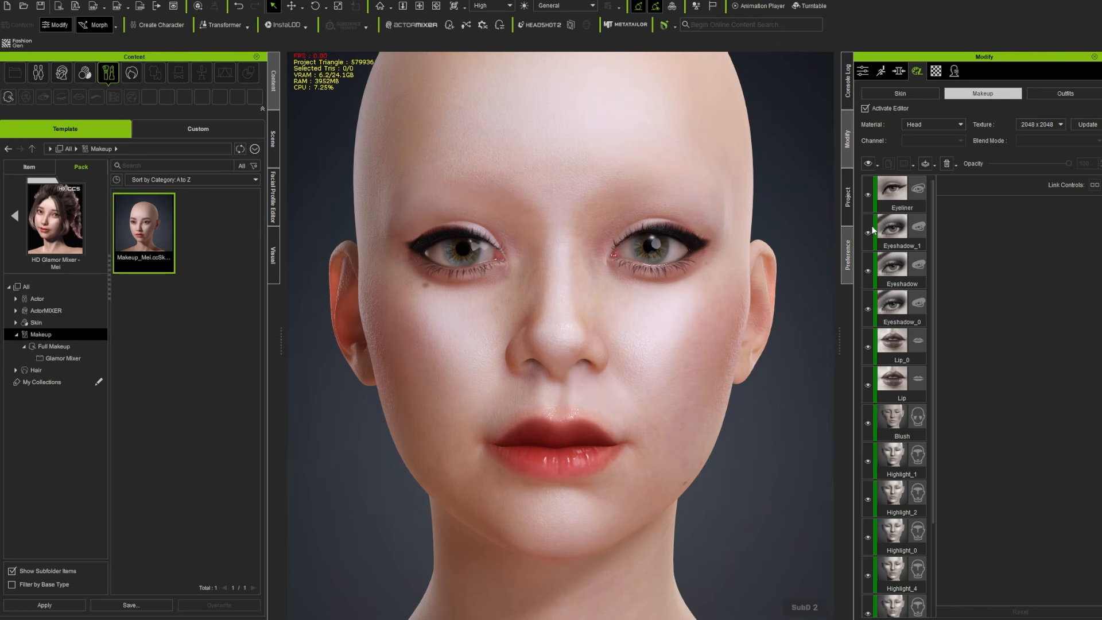
{"action": "scroll", "coordinate": [898, 402], "scroll_direction": "down", "scroll_amount": 2}
{"action": "left_click", "coordinate": [896, 446]}
{"action": "scroll", "coordinate": [893, 344], "scroll_direction": "up", "scroll_amount": 2}
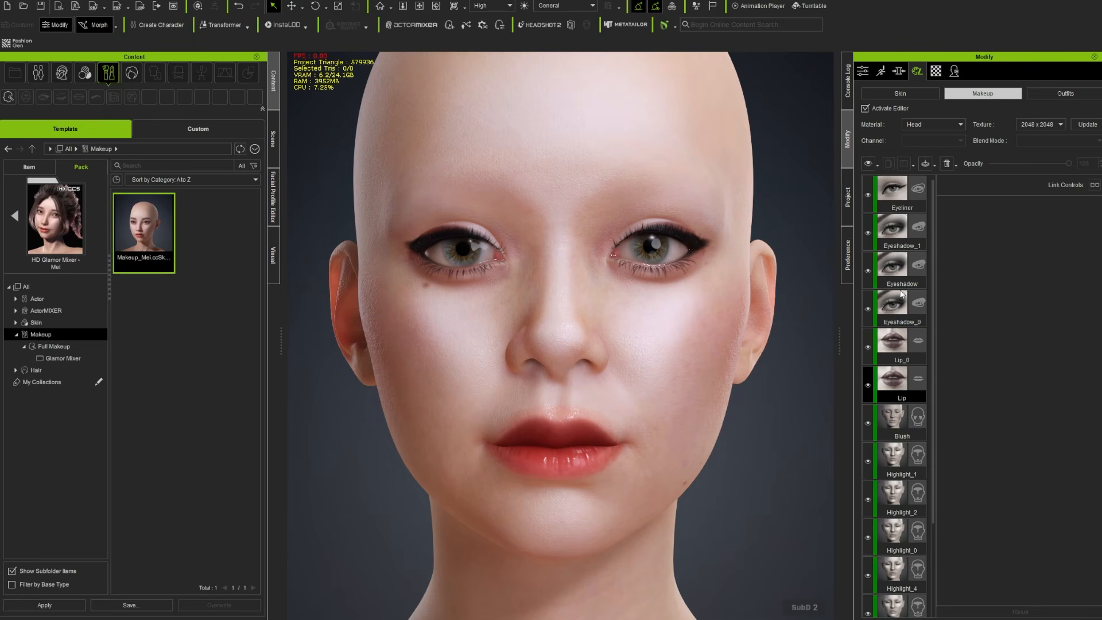
Hide the Eyeliner, Eyeshadow_1, Eyeshadow, Eyeshadow_0, Lip_0, Lip and Blush makeup layers.
{"action": "left_click", "coordinate": [887, 184]}
{"action": "left_click", "coordinate": [868, 195]}
{"action": "left_click", "coordinate": [868, 233]}
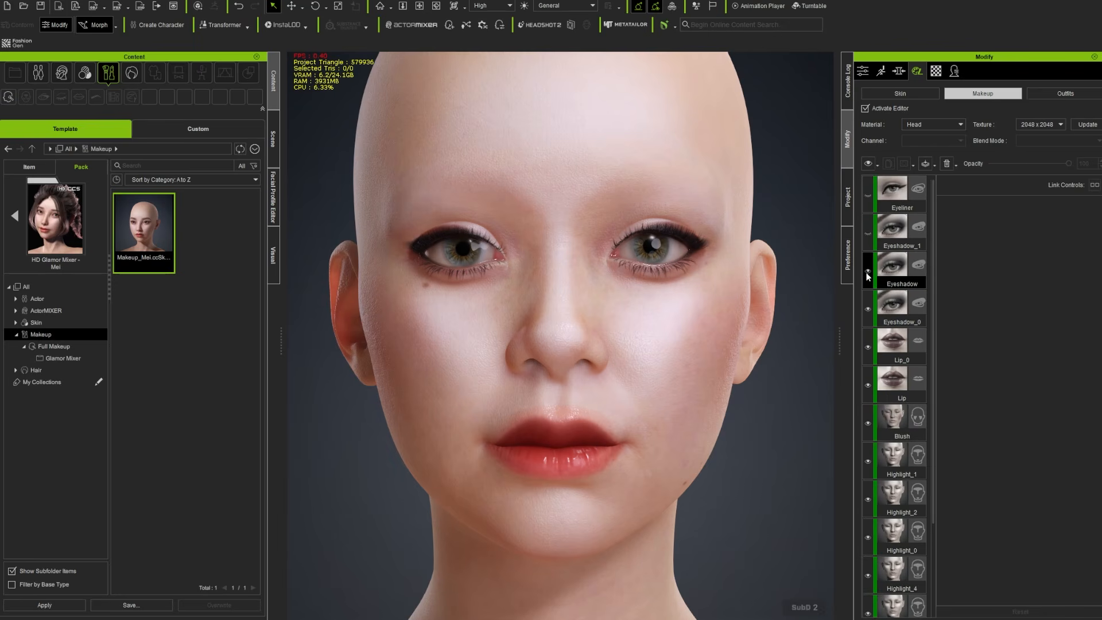
{"action": "left_click", "coordinate": [868, 272]}
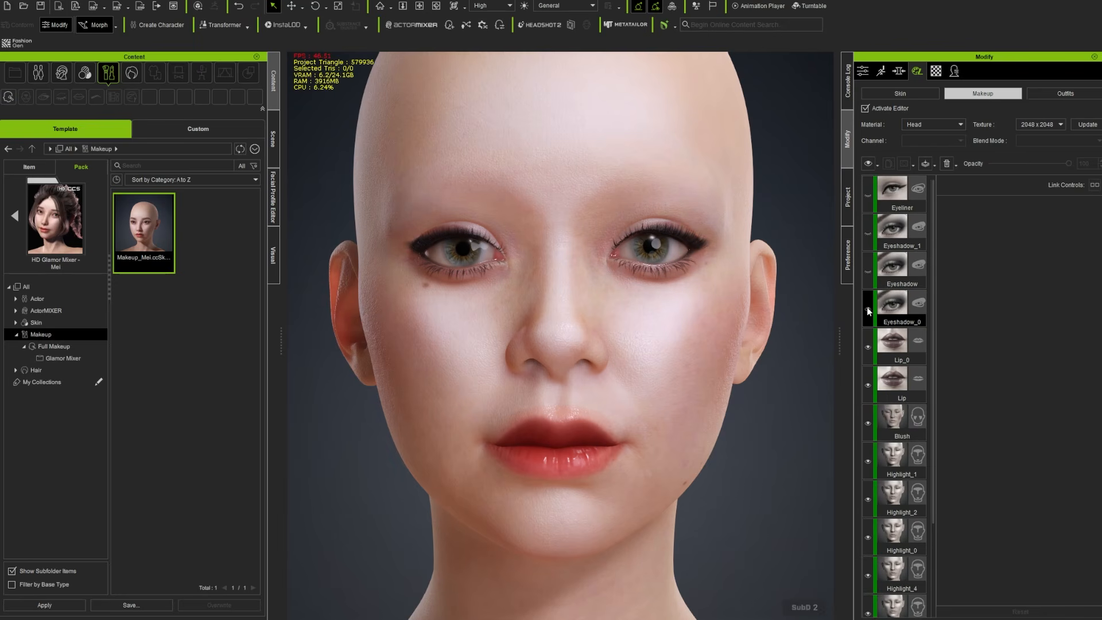
{"action": "left_click", "coordinate": [868, 309]}
{"action": "left_click", "coordinate": [868, 347]}
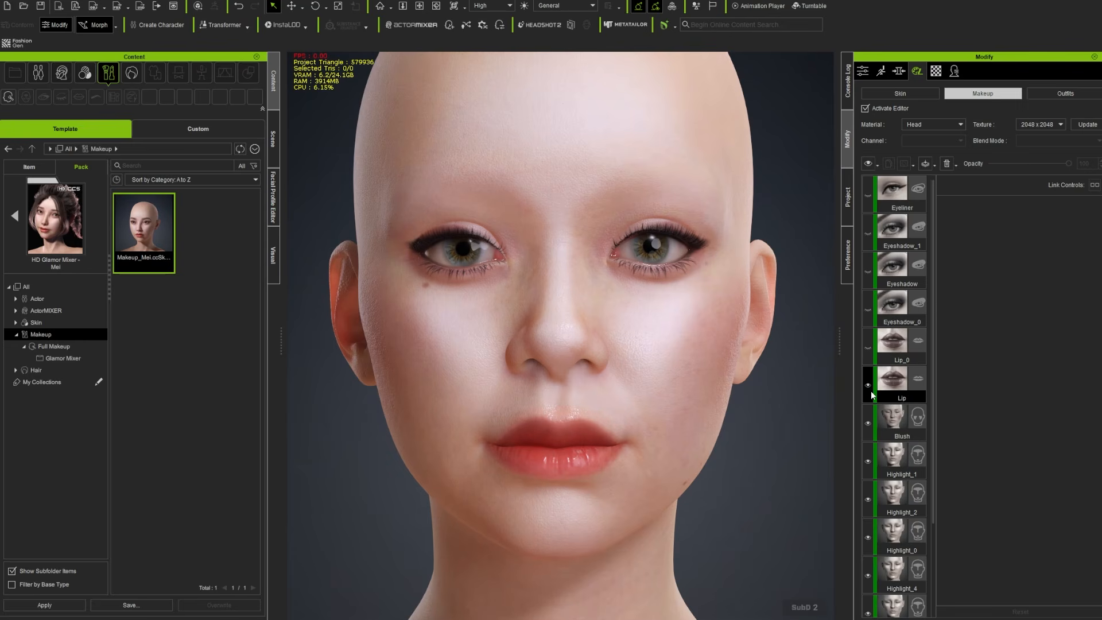
{"action": "left_click", "coordinate": [867, 385]}
{"action": "left_click", "coordinate": [867, 423]}
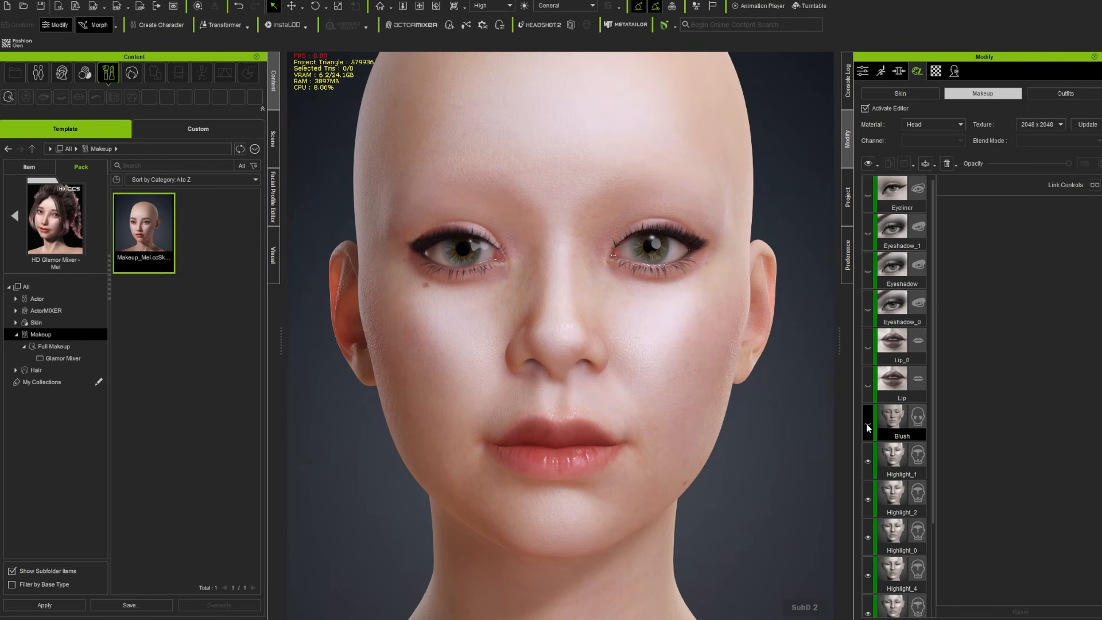
Hide all six Highlight makeup layers, leaving only Foundation switched on.
{"action": "scroll", "coordinate": [868, 425], "scroll_direction": "down", "scroll_amount": 3}
{"action": "left_click", "coordinate": [867, 443]}
{"action": "left_click", "coordinate": [867, 409]}
{"action": "left_click", "coordinate": [869, 380]}
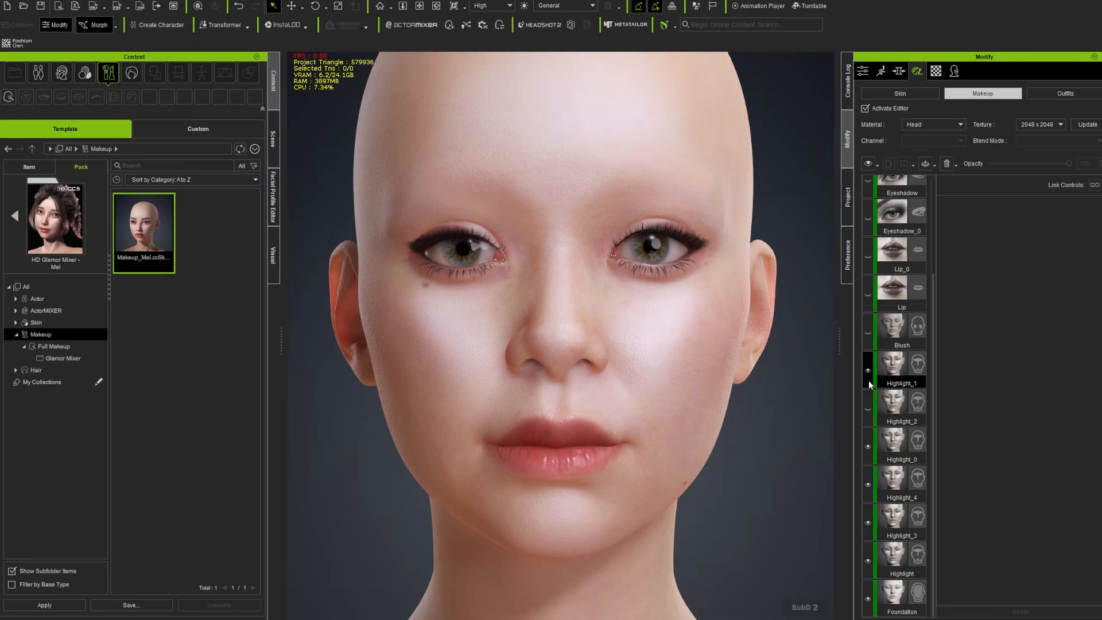
{"action": "left_click", "coordinate": [868, 447]}
{"action": "left_click", "coordinate": [868, 446]}
{"action": "left_click", "coordinate": [868, 370]}
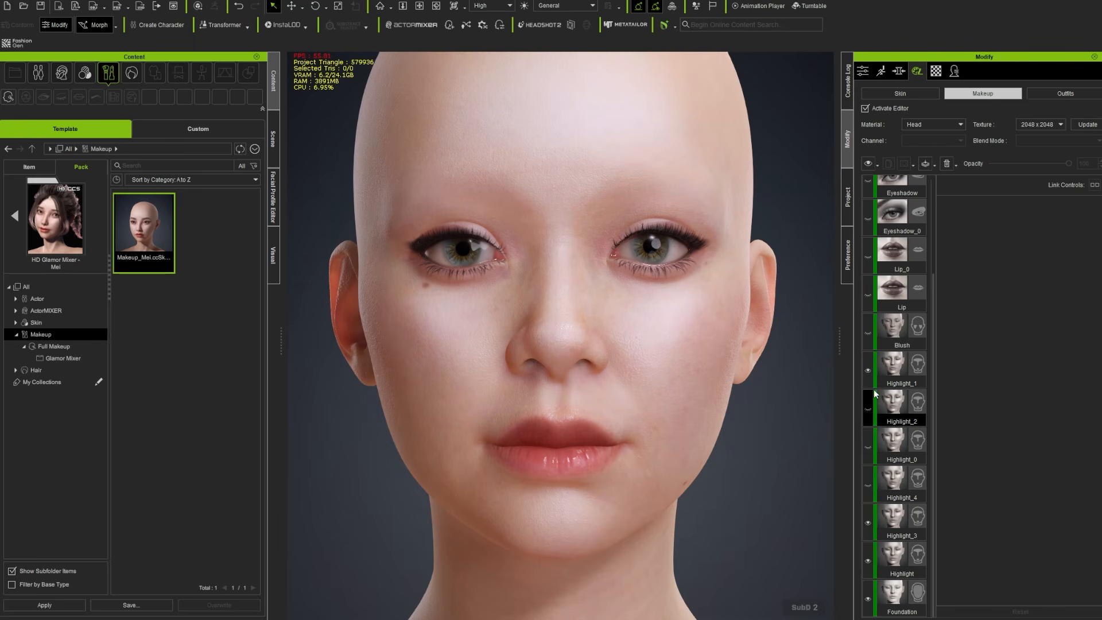
{"action": "left_click", "coordinate": [868, 485]}
{"action": "left_click", "coordinate": [868, 522]}
{"action": "left_click", "coordinate": [868, 561]}
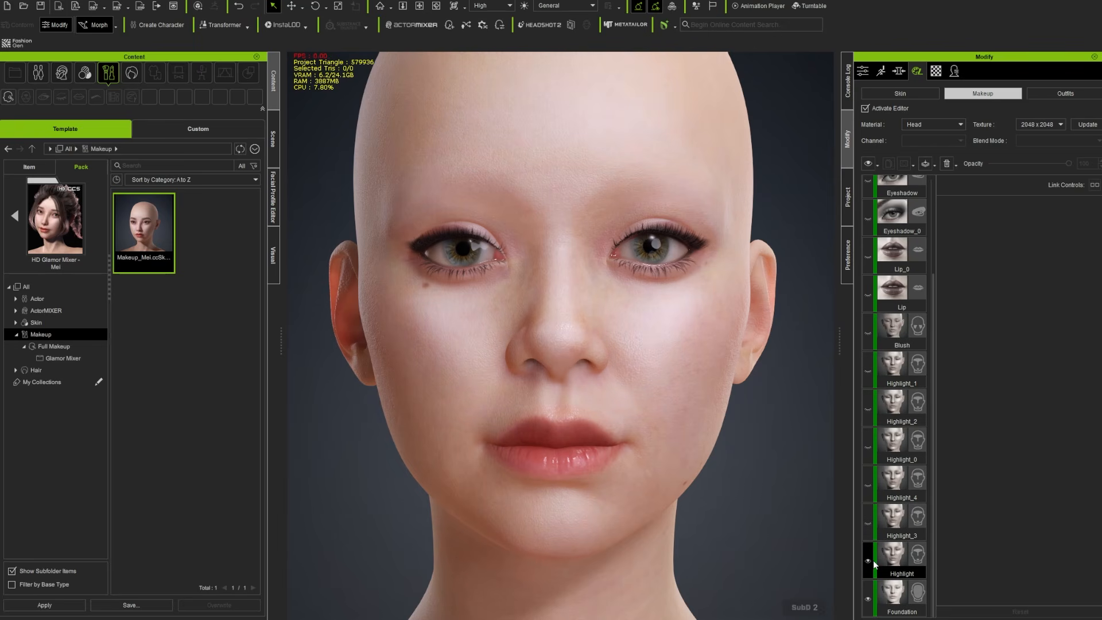
Raise the Foundation layer's opacity to about 58, then show the Highlight layer and adjust its opacity.
{"action": "left_click", "coordinate": [894, 594]}
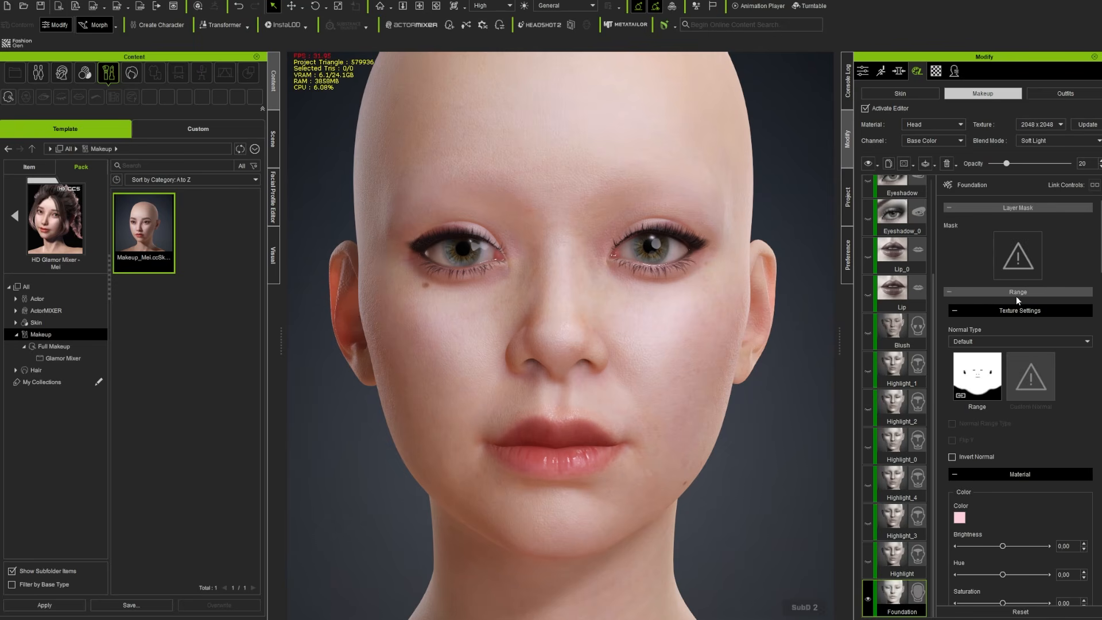
{"action": "left_click_drag", "start_coordinate": [991, 164], "coordinate": [1041, 172]}
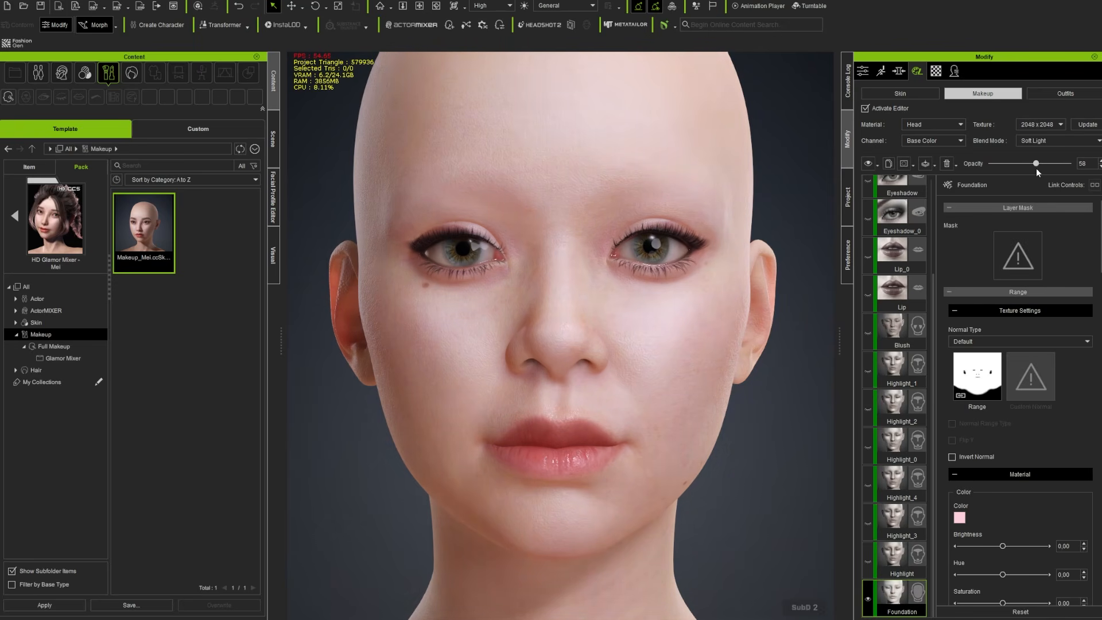
{"action": "left_click", "coordinate": [893, 560]}
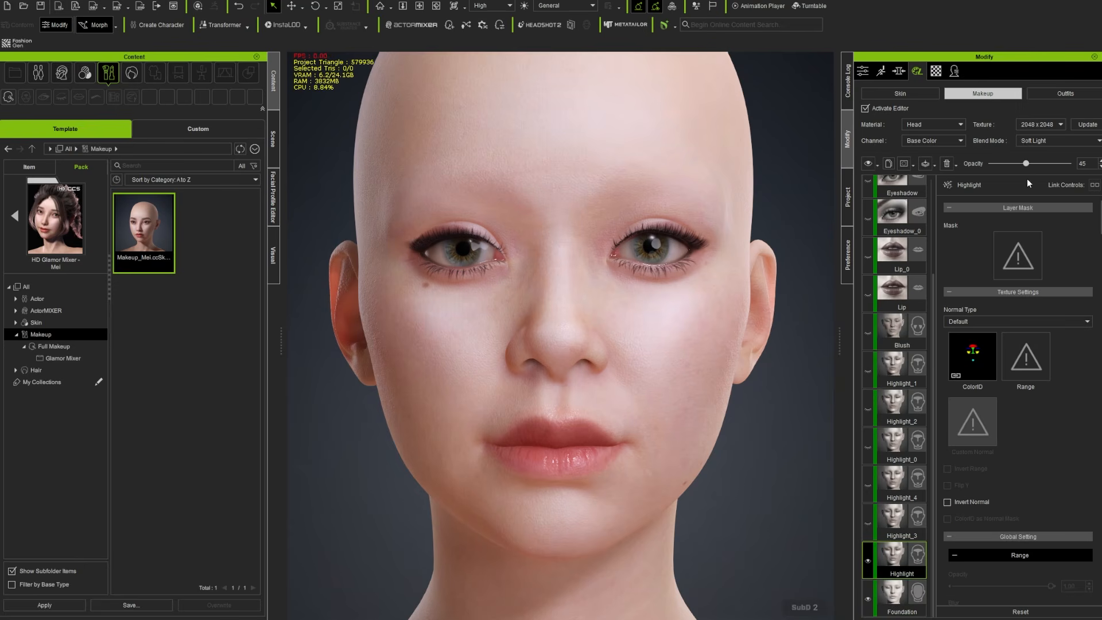
{"action": "left_click_drag", "start_coordinate": [1026, 164], "coordinate": [1085, 166]}
Show the Highlight_3 and Highlight_4 layers and adjust their opacities, setting Highlight_4 to 34.
{"action": "left_click", "coordinate": [869, 524]}
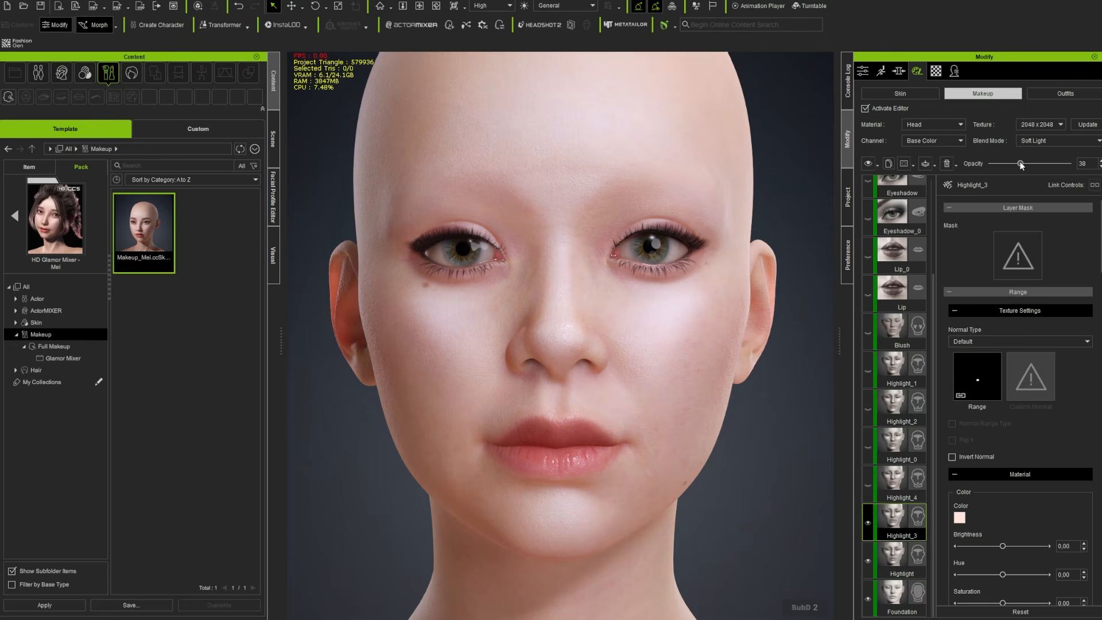
{"action": "left_click_drag", "start_coordinate": [1021, 165], "coordinate": [956, 166]}
{"action": "left_click", "coordinate": [891, 482]}
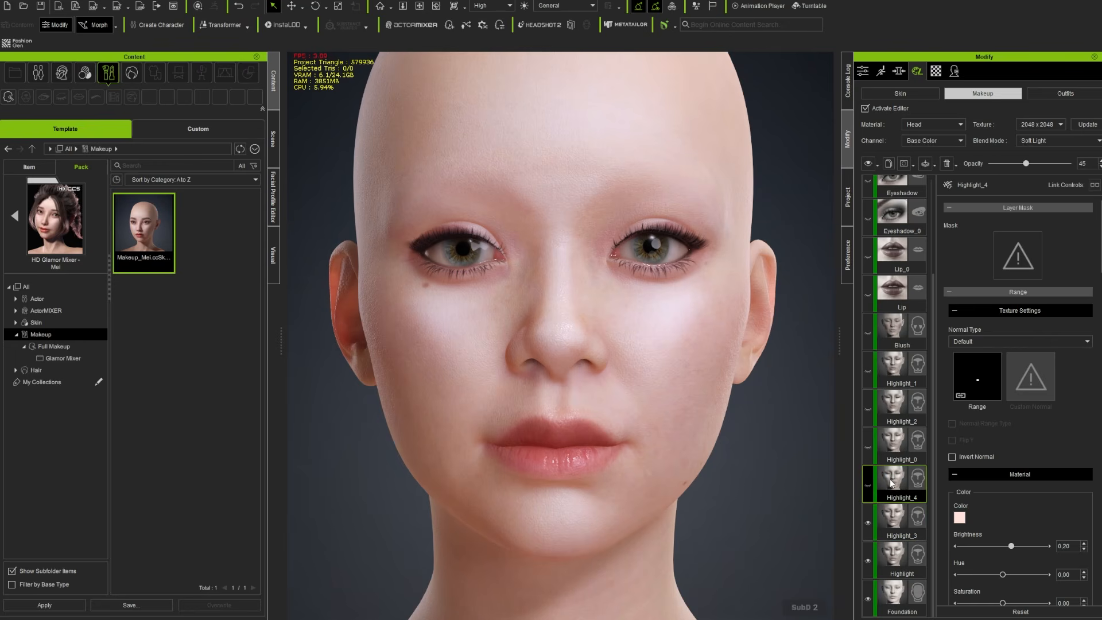
{"action": "left_click", "coordinate": [868, 486]}
{"action": "left_click_drag", "start_coordinate": [1035, 164], "coordinate": [1081, 185]}
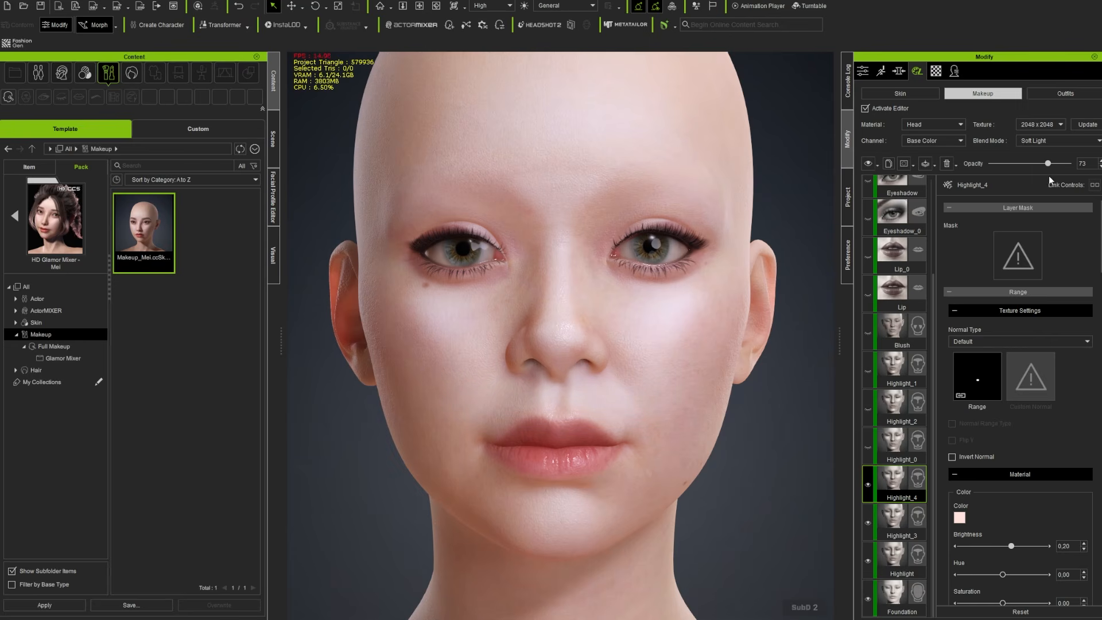
{"action": "left_click_drag", "start_coordinate": [1049, 176], "coordinate": [1017, 193]}
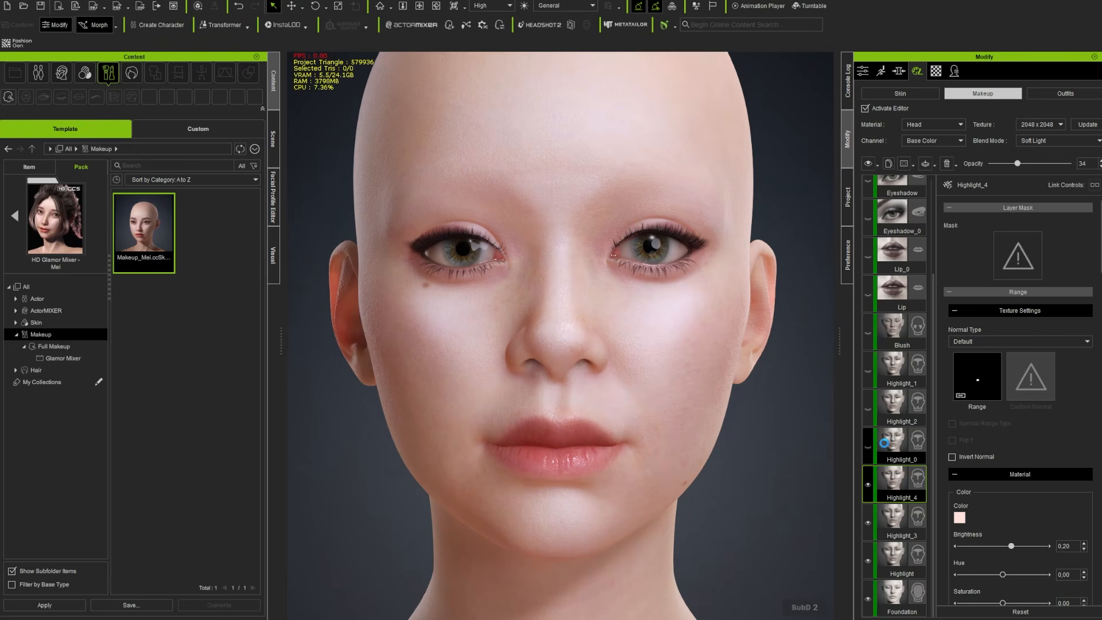
Show the Highlight_0 and Highlight_2 layers and adjust the opacity of each.
{"action": "left_click", "coordinate": [868, 461]}
{"action": "left_click", "coordinate": [868, 446]}
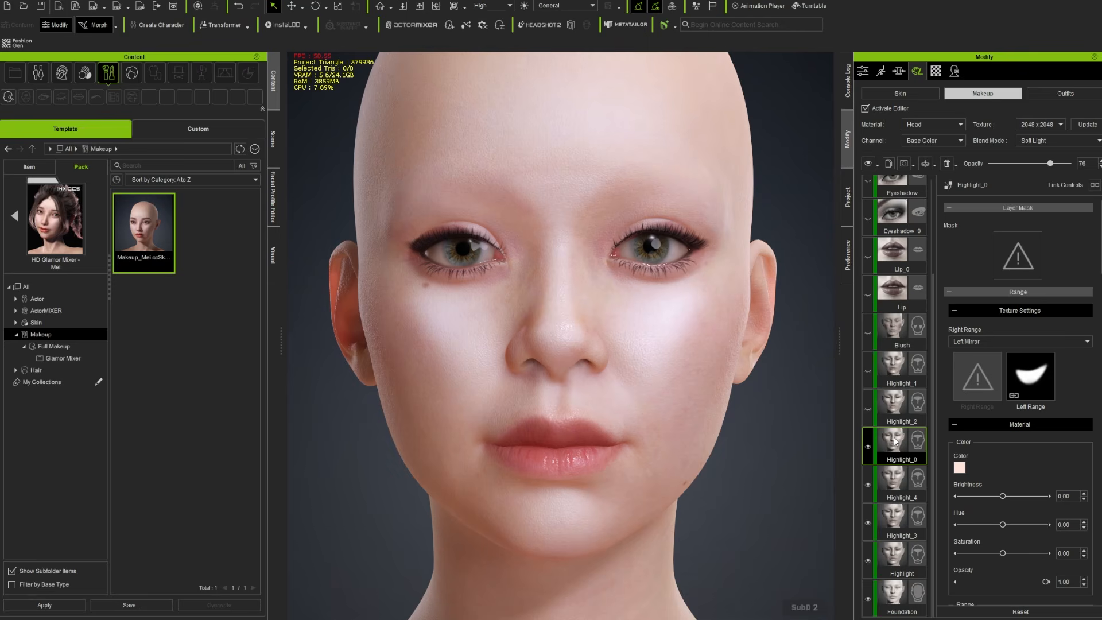
{"action": "left_click_drag", "start_coordinate": [1051, 164], "coordinate": [1021, 184]}
{"action": "left_click", "coordinate": [903, 410]}
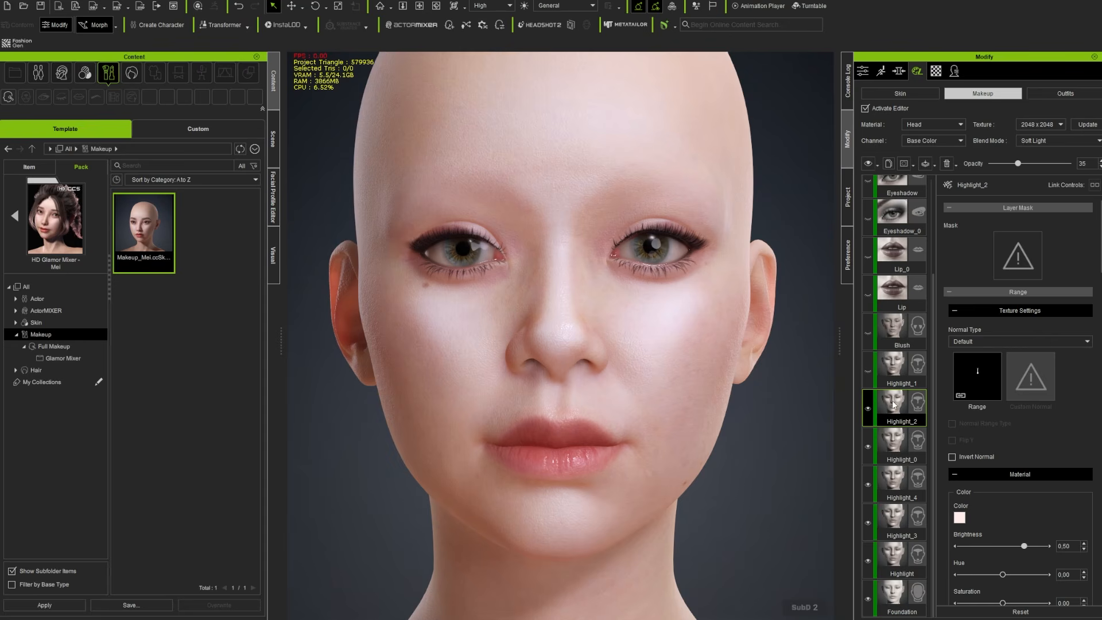
{"action": "mouse_move", "coordinate": [1019, 163]}
{"action": "left_mouse_down"}
{"action": "mouse_move", "coordinate": [1028, 164]}
{"action": "mouse_move", "coordinate": [958, 170]}
{"action": "mouse_move", "coordinate": [1091, 179]}
{"action": "mouse_move", "coordinate": [967, 177]}
{"action": "mouse_move", "coordinate": [1022, 180]}
{"action": "left_mouse_up"}
Show the Highlight_1 layer at opacity 23, then show the Blush layer and adjust its opacity.
{"action": "left_click", "coordinate": [887, 366]}
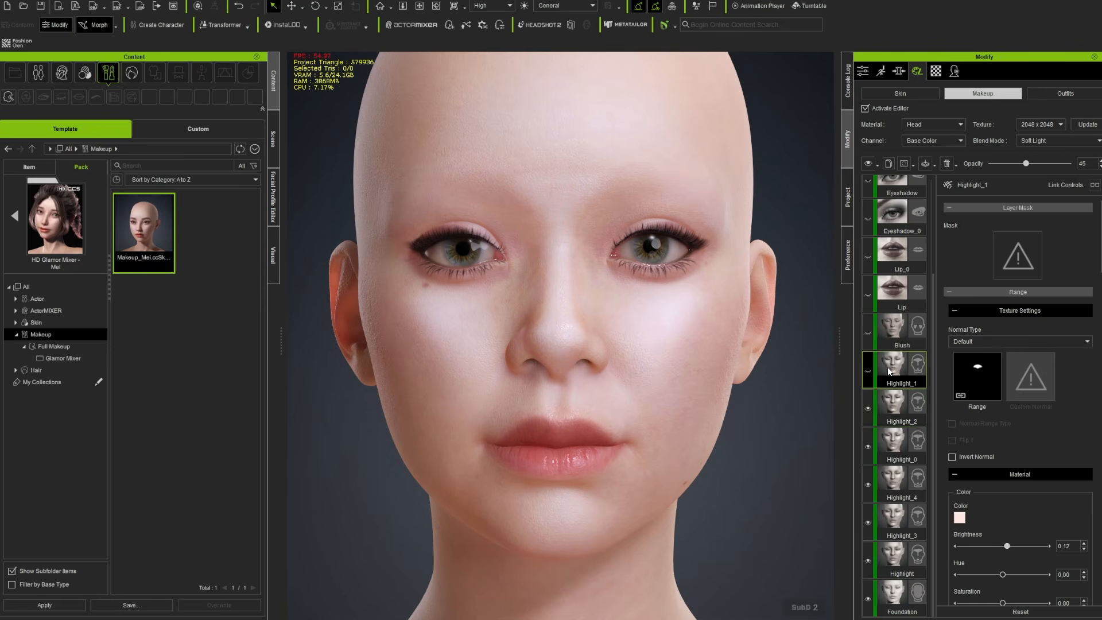
{"action": "left_click", "coordinate": [870, 371]}
{"action": "mouse_move", "coordinate": [1026, 163]}
{"action": "left_mouse_down"}
{"action": "mouse_move", "coordinate": [962, 167]}
{"action": "mouse_move", "coordinate": [1080, 166]}
{"action": "mouse_move", "coordinate": [973, 167]}
{"action": "mouse_move", "coordinate": [1018, 169]}
{"action": "left_mouse_up"}
{"action": "scroll", "coordinate": [752, 367], "scroll_direction": "up", "scroll_amount": 2}
{"action": "scroll", "coordinate": [748, 370], "scroll_direction": "down", "scroll_amount": 4}
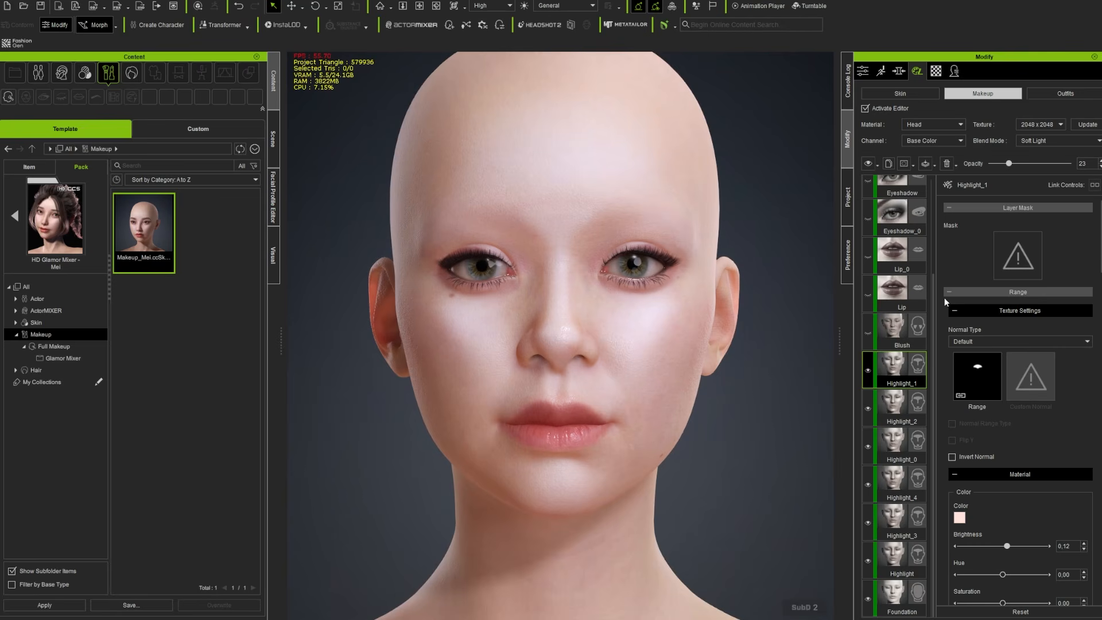
{"action": "left_click", "coordinate": [869, 332]}
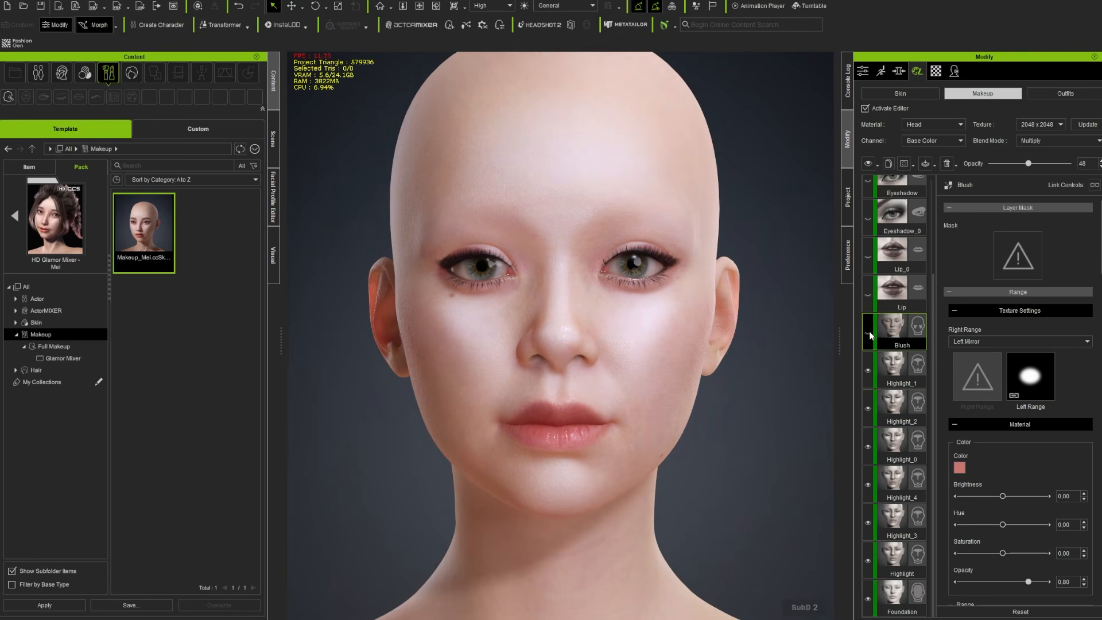
{"action": "mouse_move", "coordinate": [1028, 164]}
{"action": "left_mouse_down"}
{"action": "mouse_move", "coordinate": [1059, 163]}
{"action": "mouse_move", "coordinate": [991, 170]}
{"action": "mouse_move", "coordinate": [1021, 171]}
{"action": "left_mouse_up"}
Show the Lip and Lip_0 layers and adjust the opacity of each.
{"action": "left_click", "coordinate": [893, 303]}
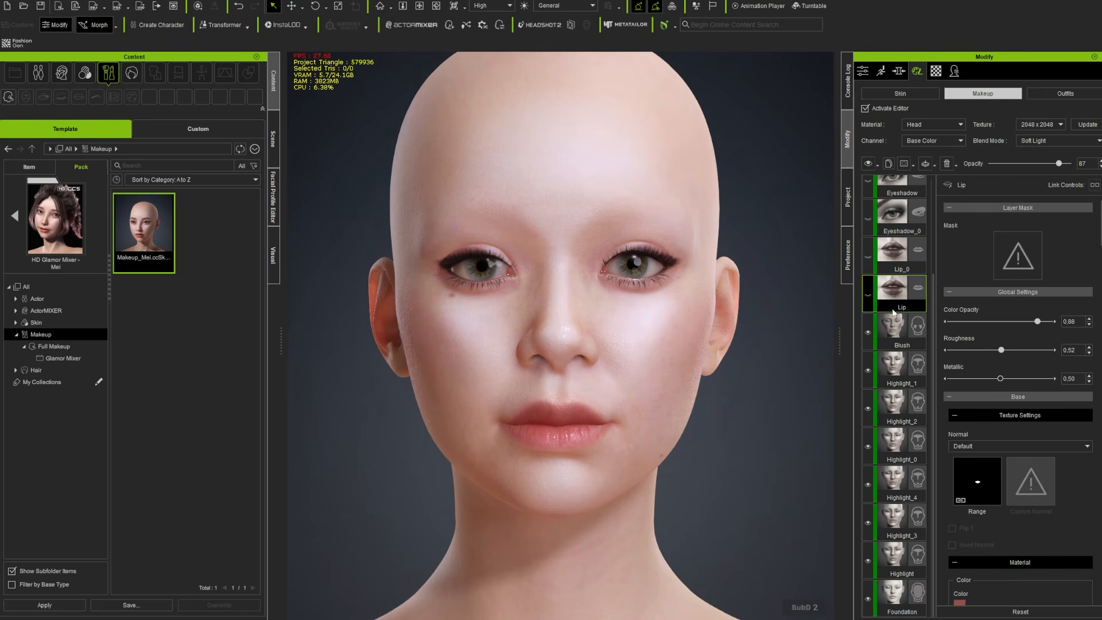
{"action": "left_click", "coordinate": [867, 295]}
{"action": "left_click_drag", "start_coordinate": [1060, 164], "coordinate": [1011, 174]}
{"action": "left_click", "coordinate": [897, 247]}
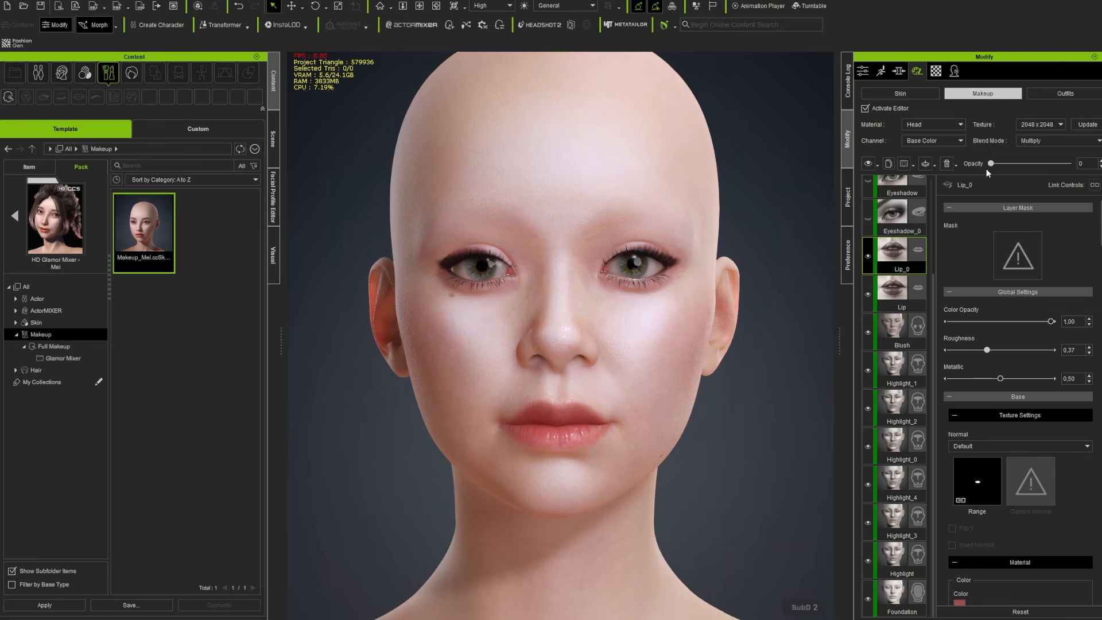
Show the Eyeshadow_0 and Eyeshadow layers and raise the Eyeshadow layer's opacity to 100.
{"action": "scroll", "coordinate": [896, 247], "scroll_direction": "up", "scroll_amount": 3}
{"action": "left_click", "coordinate": [893, 267]}
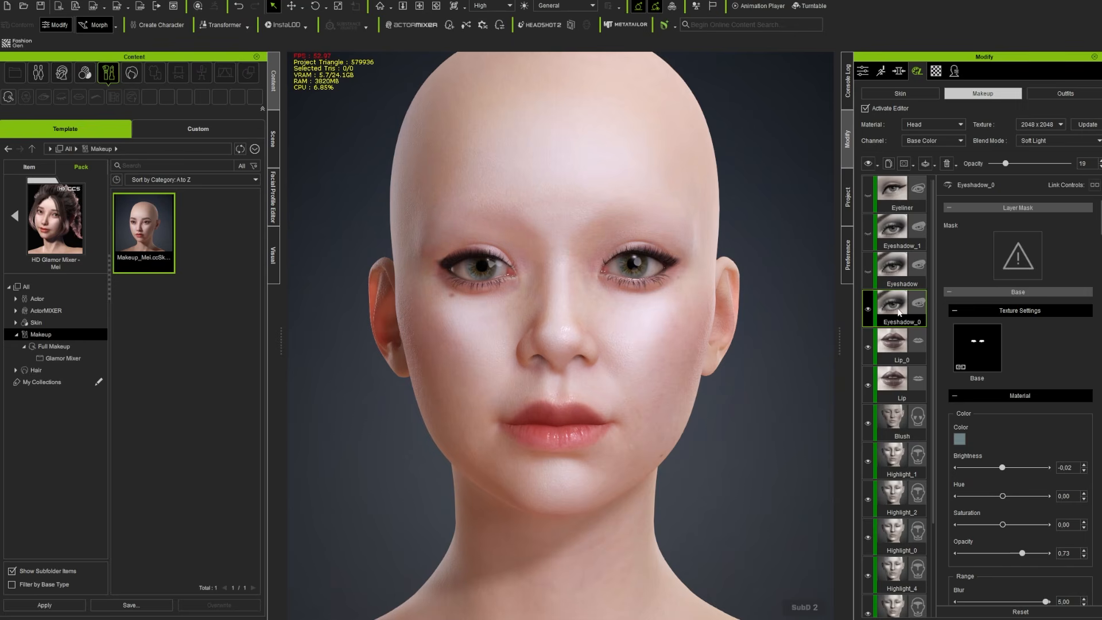
{"action": "scroll", "coordinate": [980, 389], "scroll_direction": "down", "scroll_amount": 5}
{"action": "left_click", "coordinate": [868, 270]}
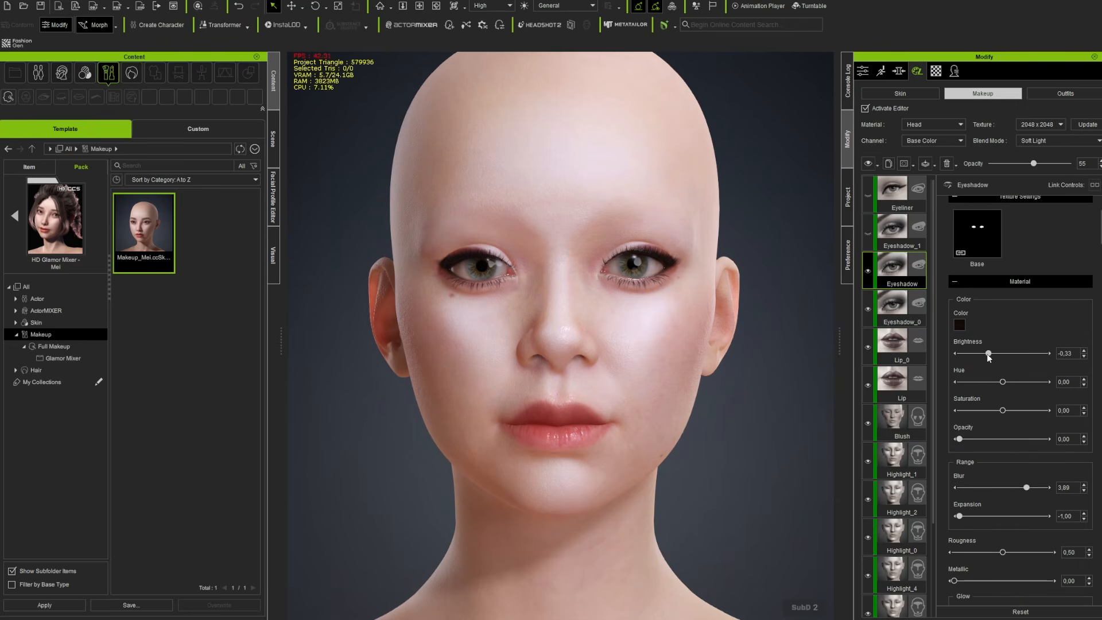
{"action": "left_click_drag", "start_coordinate": [987, 353], "coordinate": [999, 353]}
{"action": "left_click_drag", "start_coordinate": [1033, 163], "coordinate": [1093, 176]}
Change the Eyeshadow layer's colour to blue, with brightness 0.42 and hue -0.13.
{"action": "left_click", "coordinate": [960, 325]}
{"action": "left_click", "coordinate": [942, 212]}
{"action": "left_click", "coordinate": [1017, 196]}
{"action": "left_click", "coordinate": [963, 344]}
{"action": "left_click_drag", "start_coordinate": [999, 354], "coordinate": [1020, 353]}
{"action": "left_click_drag", "start_coordinate": [1011, 381], "coordinate": [998, 382]}
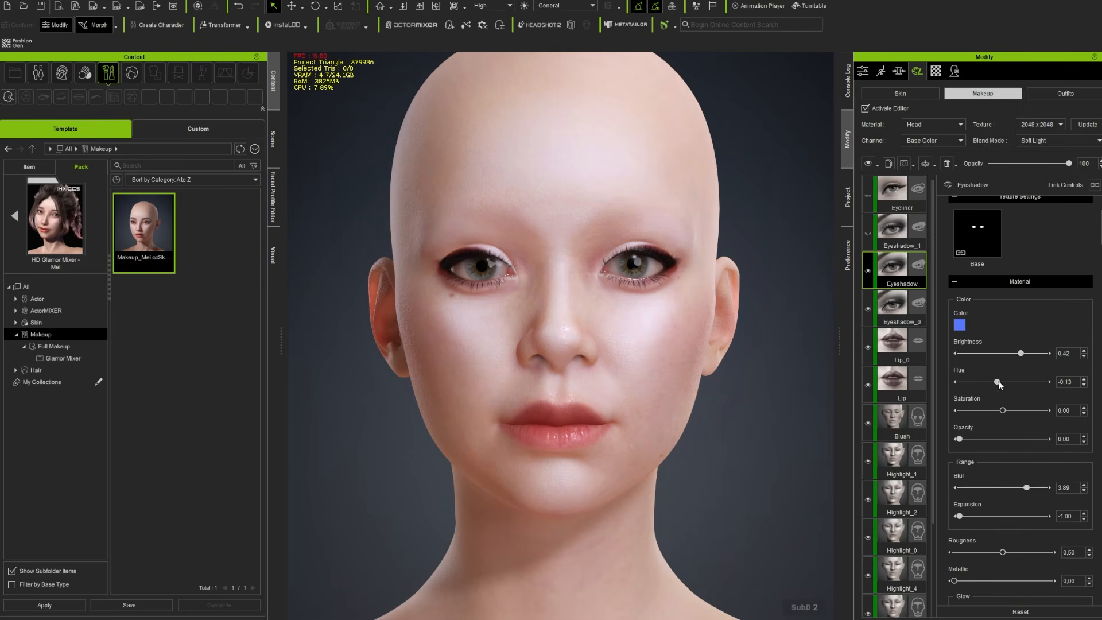
Show the Eyeshadow_1 layer and give it a light blue colour, brightness 1.00, saturation -0.03 and opacity 19.
{"action": "left_click", "coordinate": [893, 230]}
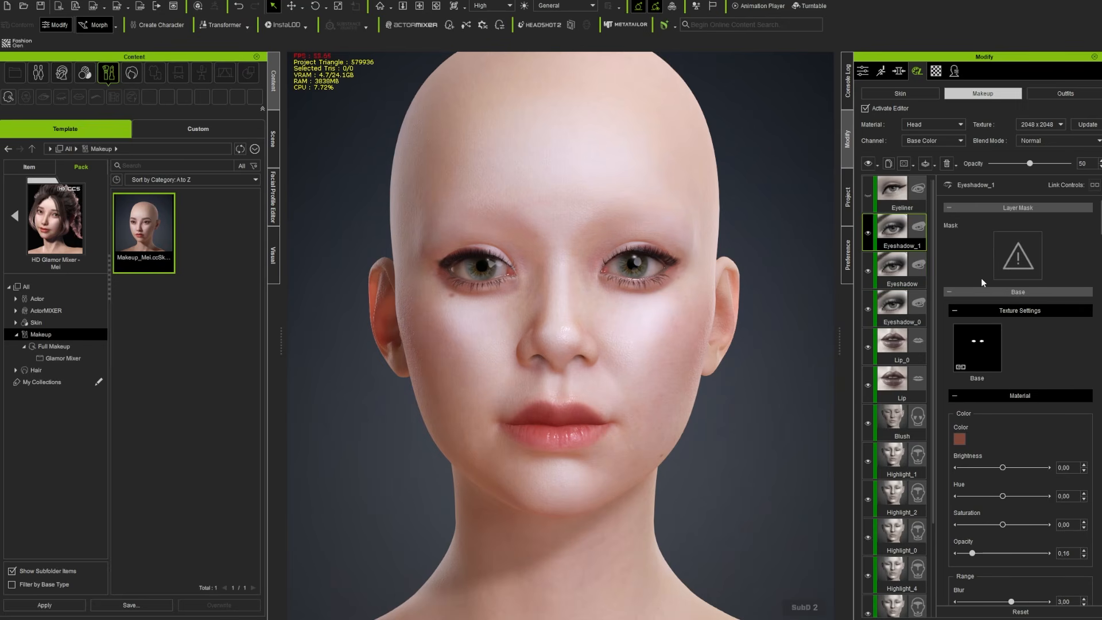
{"action": "left_click_drag", "start_coordinate": [1030, 164], "coordinate": [1009, 191]}
{"action": "left_click_drag", "start_coordinate": [1003, 468], "coordinate": [1062, 466]}
{"action": "left_click", "coordinate": [960, 442]}
{"action": "left_click", "coordinate": [910, 247]}
{"action": "left_click", "coordinate": [978, 226]}
{"action": "left_click", "coordinate": [929, 394]}
{"action": "left_click_drag", "start_coordinate": [1009, 164], "coordinate": [1004, 166]}
{"action": "left_click_drag", "start_coordinate": [1003, 525], "coordinate": [1001, 525]}
Show the Eyeliner layer, open its settings and check the complete makeup on the face.
{"action": "left_click", "coordinate": [890, 193]}
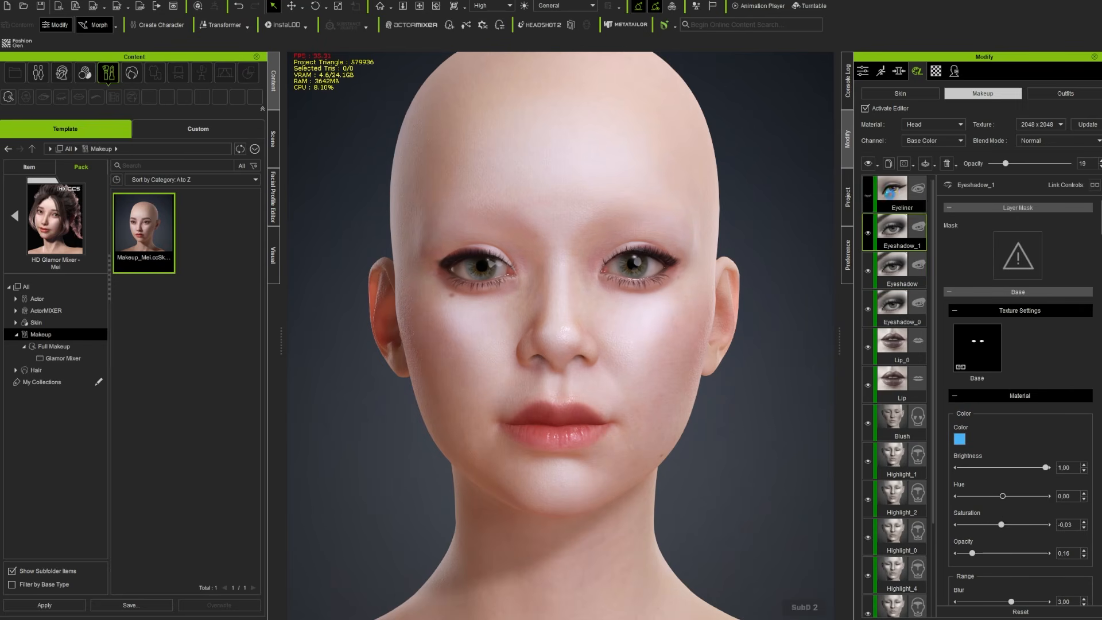
{"action": "mouse_move", "coordinate": [402, 419]}
{"action": "right_mouse_down"}
{"action": "mouse_move", "coordinate": [651, 447]}
{"action": "mouse_move", "coordinate": [402, 431]}
{"action": "right_mouse_up"}
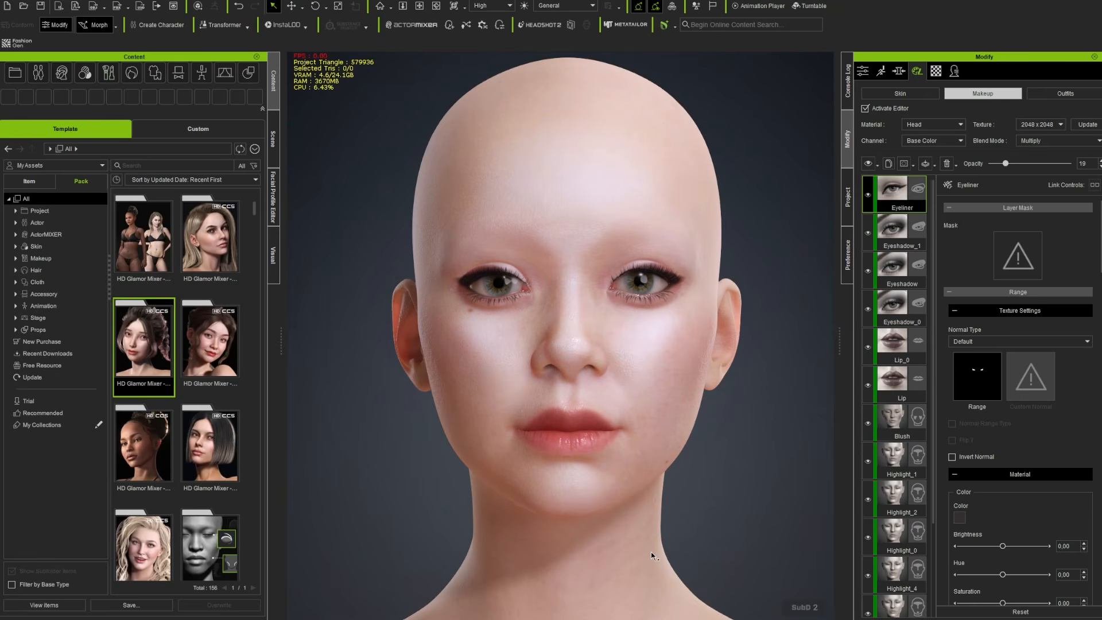
Apply the full makeup preset from the HD Glamor Mixer - Eva pack to the character's head.
{"action": "double_click", "coordinate": [204, 245]}
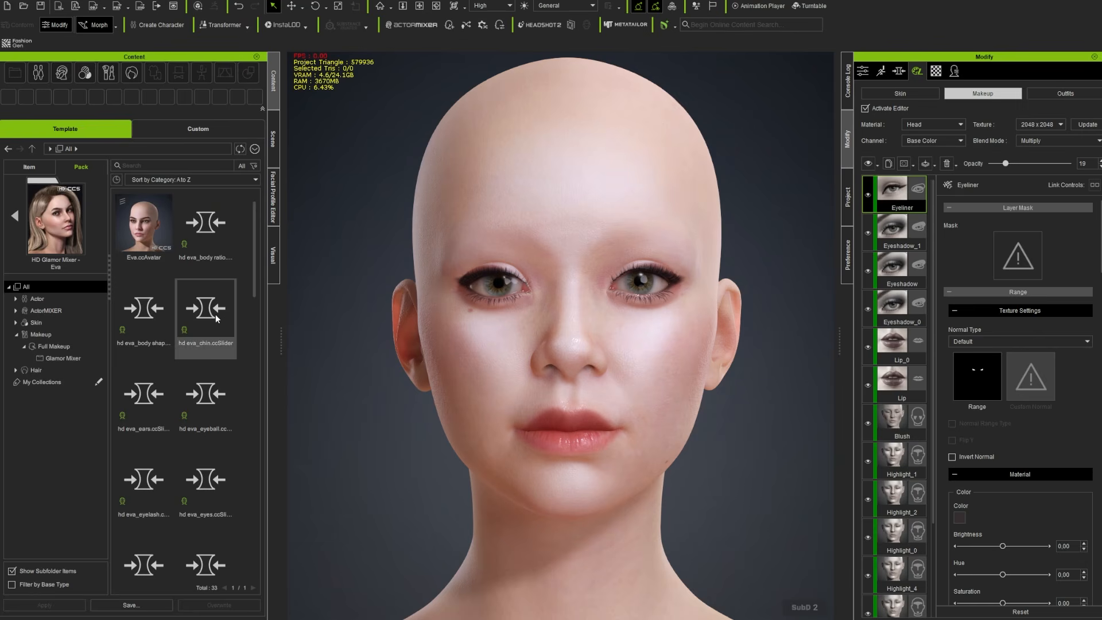
{"action": "left_click", "coordinate": [41, 335]}
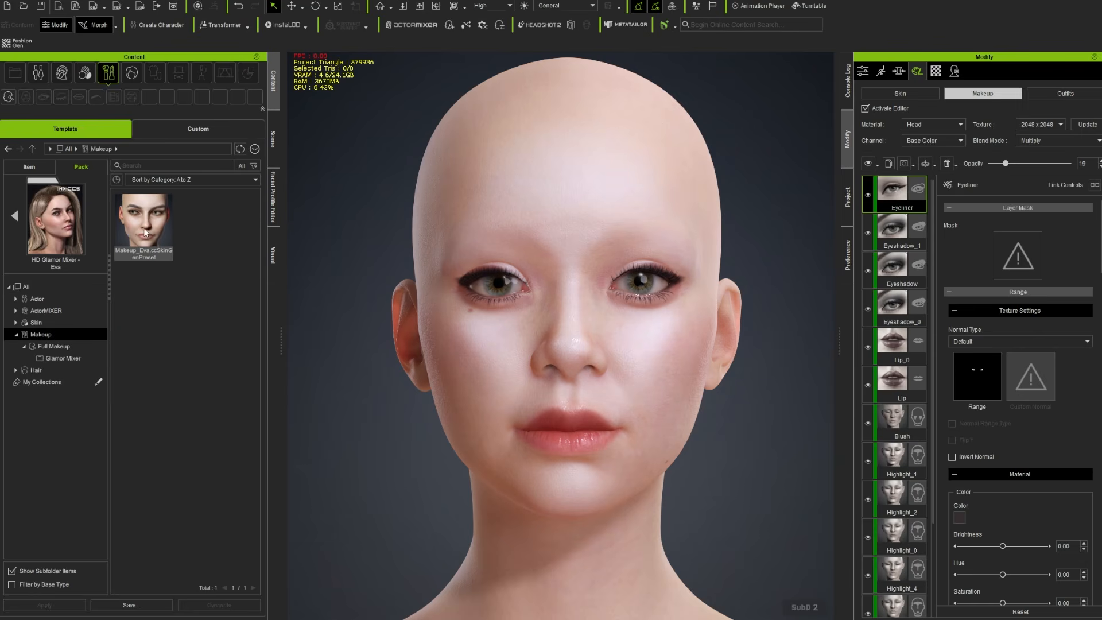
{"action": "left_click_drag", "start_coordinate": [145, 232], "coordinate": [594, 349]}
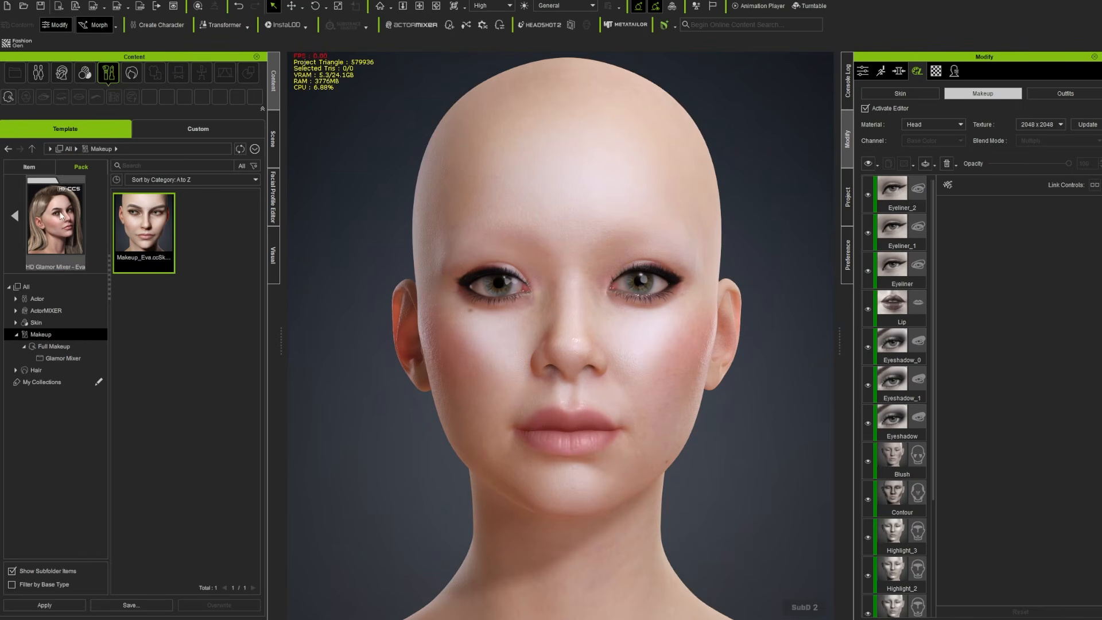
Apply the full makeup preset from the HD Glamor Mixer - Nalani pack to the character's head.
{"action": "left_click", "coordinate": [15, 217]}
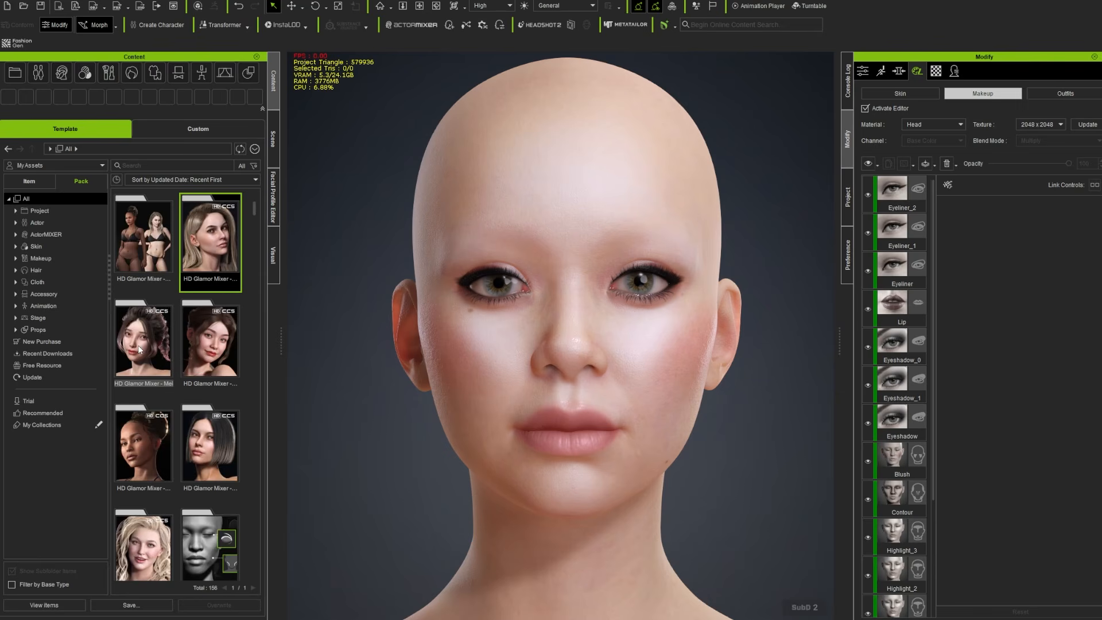
{"action": "double_click", "coordinate": [145, 442]}
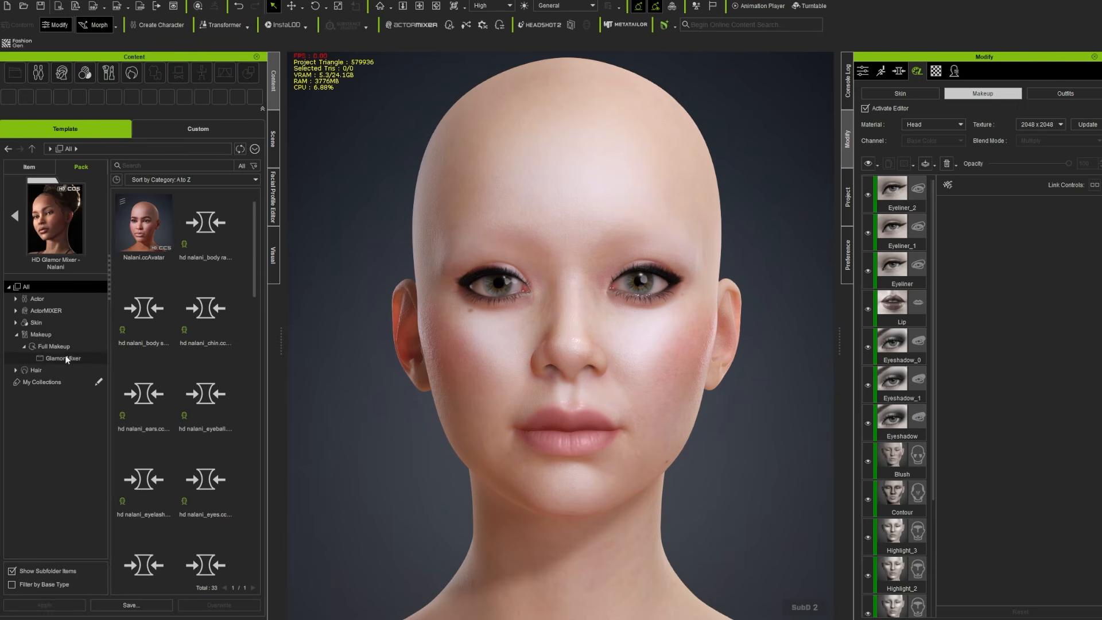
{"action": "left_click", "coordinate": [43, 335]}
{"action": "left_click_drag", "start_coordinate": [144, 227], "coordinate": [545, 280]}
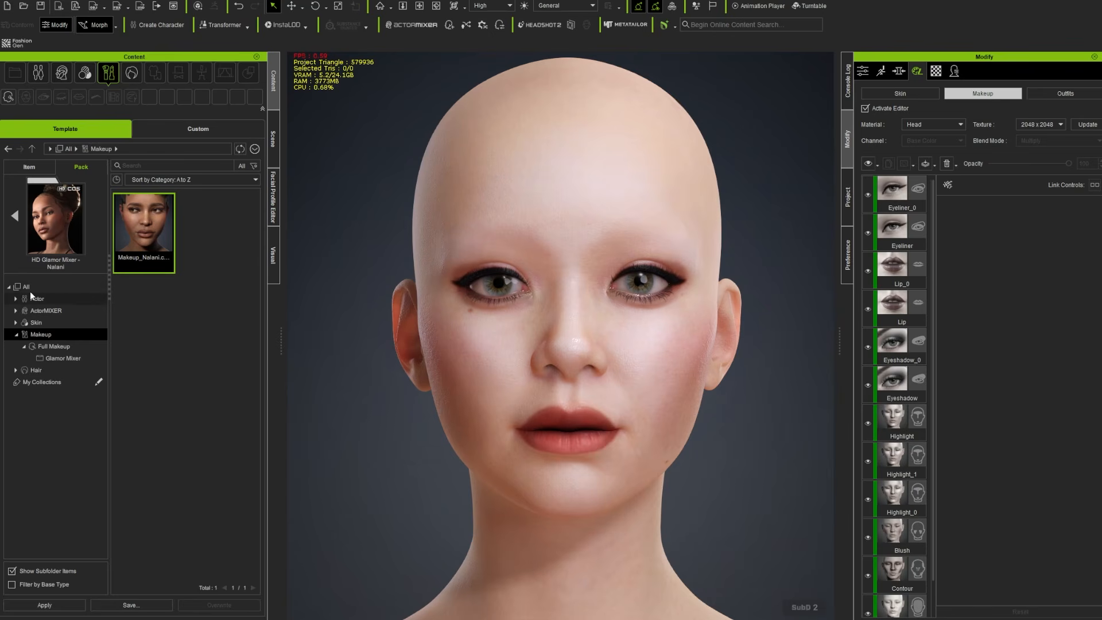
Apply the full makeup preset from the HD Glamor Mixer - Oksana pack to the character's head.
{"action": "left_click", "coordinate": [14, 217]}
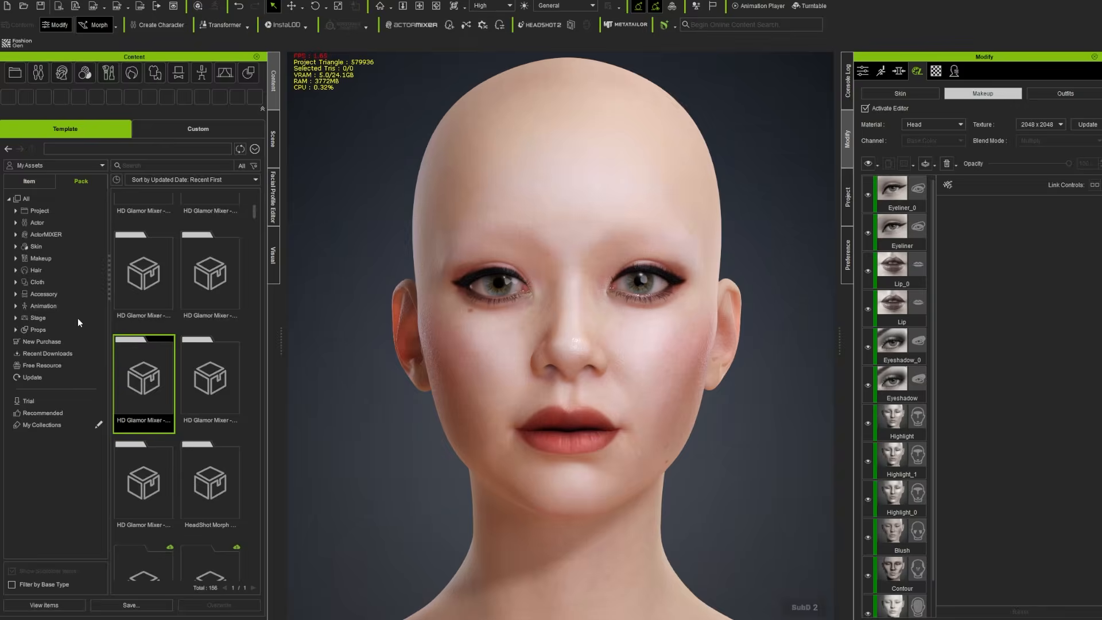
{"action": "double_click", "coordinate": [217, 393]}
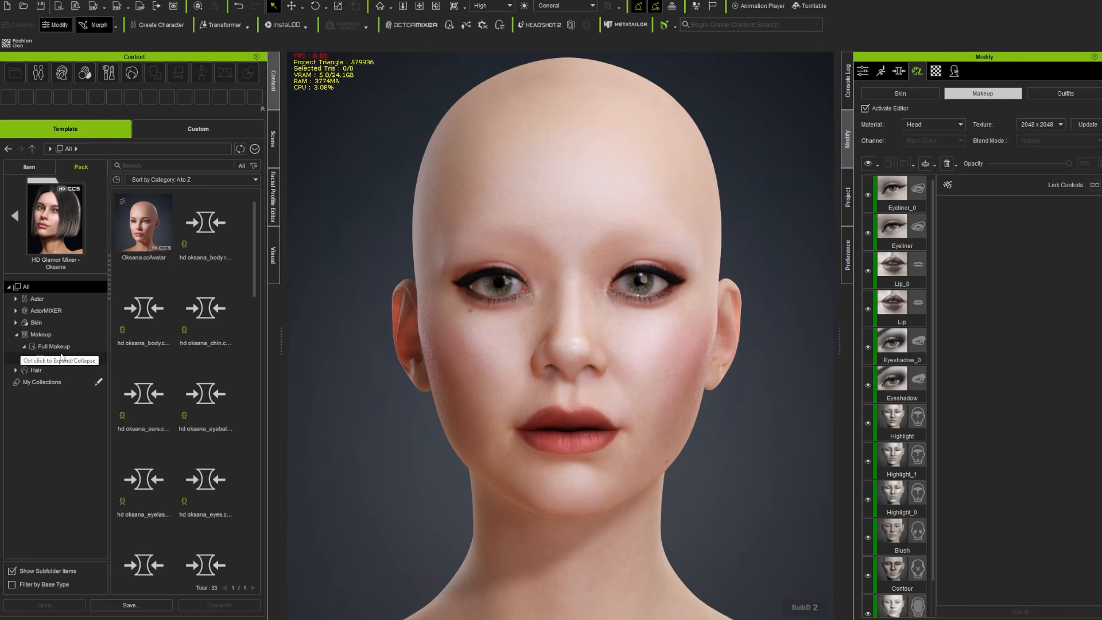
{"action": "left_click", "coordinate": [47, 339]}
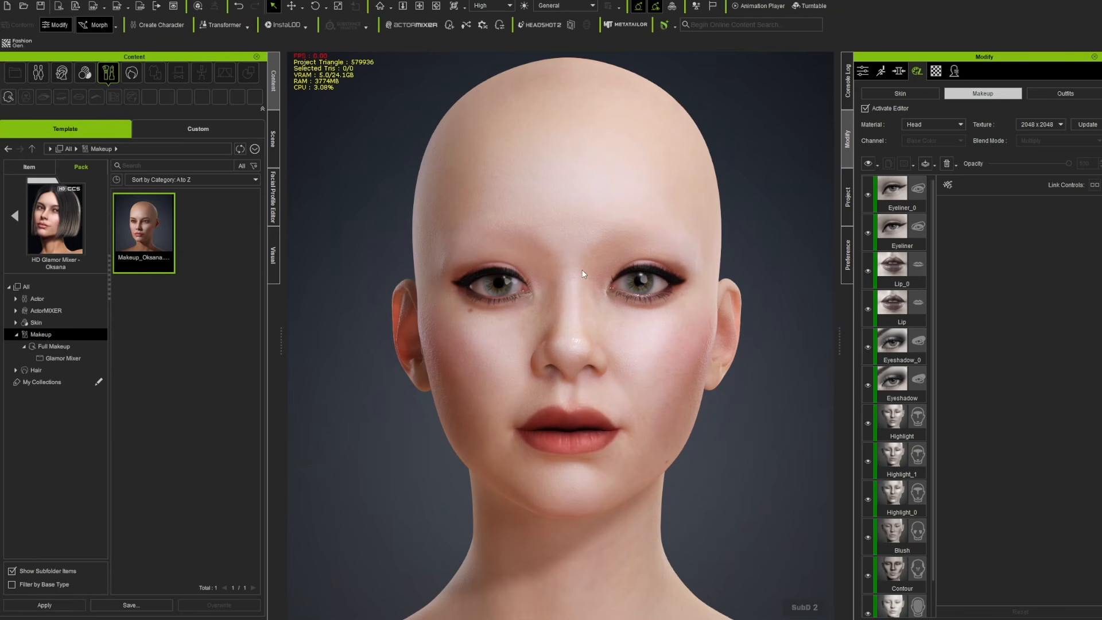
{"action": "left_click_drag", "start_coordinate": [582, 273], "coordinate": [587, 276]}
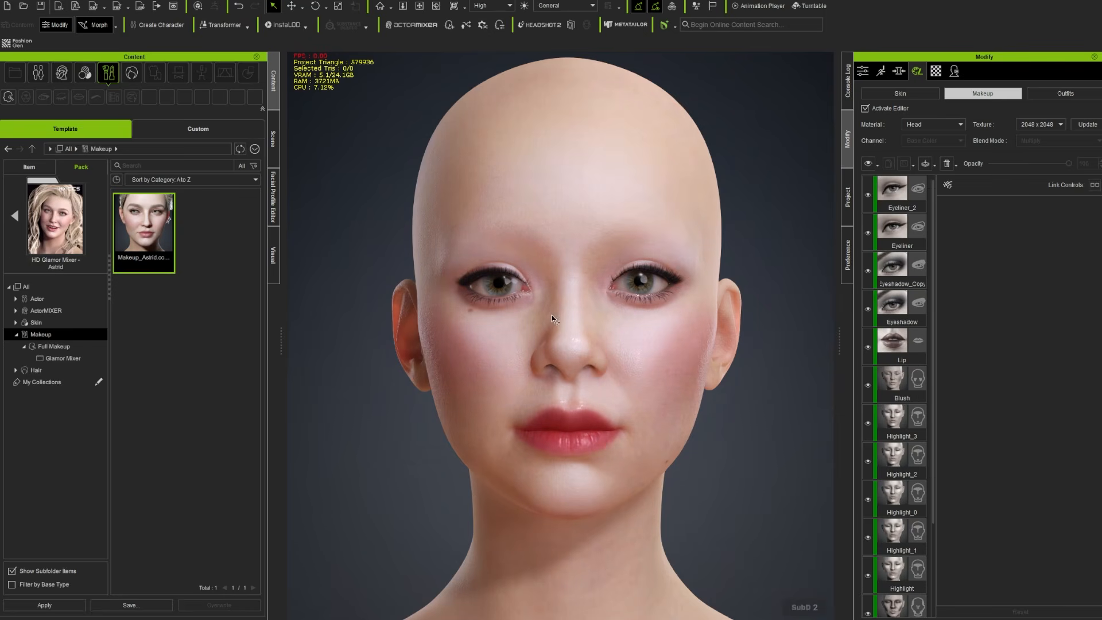
Look through the Astrid makeup layers and toggle the Contour layer's visibility off and on to compare.
{"action": "left_click", "coordinate": [891, 339]}
{"action": "mouse_move", "coordinate": [752, 472]}
{"action": "right_mouse_down"}
{"action": "mouse_move", "coordinate": [995, 454]}
{"action": "mouse_move", "coordinate": [744, 456]}
{"action": "right_mouse_up"}
{"action": "scroll", "coordinate": [890, 345], "scroll_direction": "down", "scroll_amount": 3}
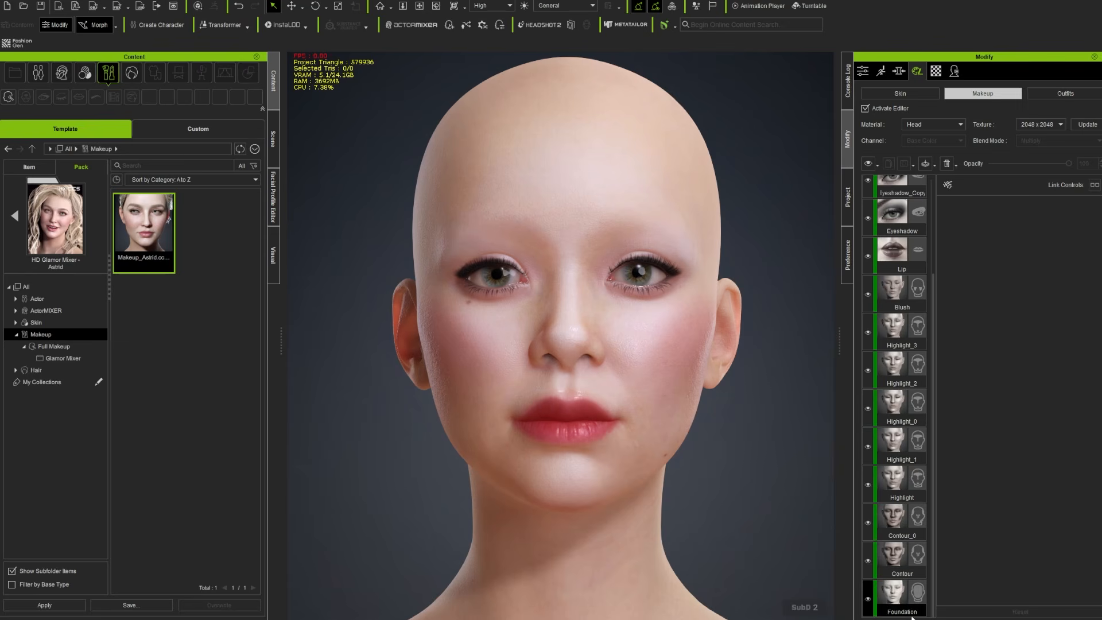
{"action": "left_click", "coordinate": [869, 563]}
{"action": "left_click", "coordinate": [869, 562]}
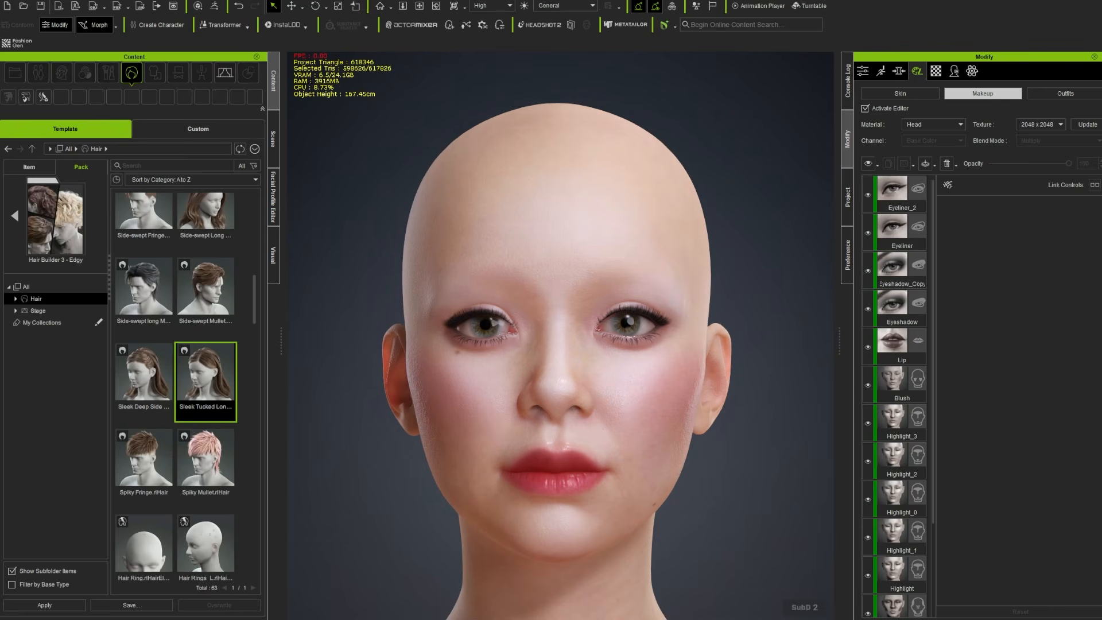
Examine the Astrid makeup on the eyes, cheeks and lips up close, and deactivate the makeup editor.
{"action": "right_click_drag", "start_coordinate": [515, 506], "coordinate": [739, 469]}
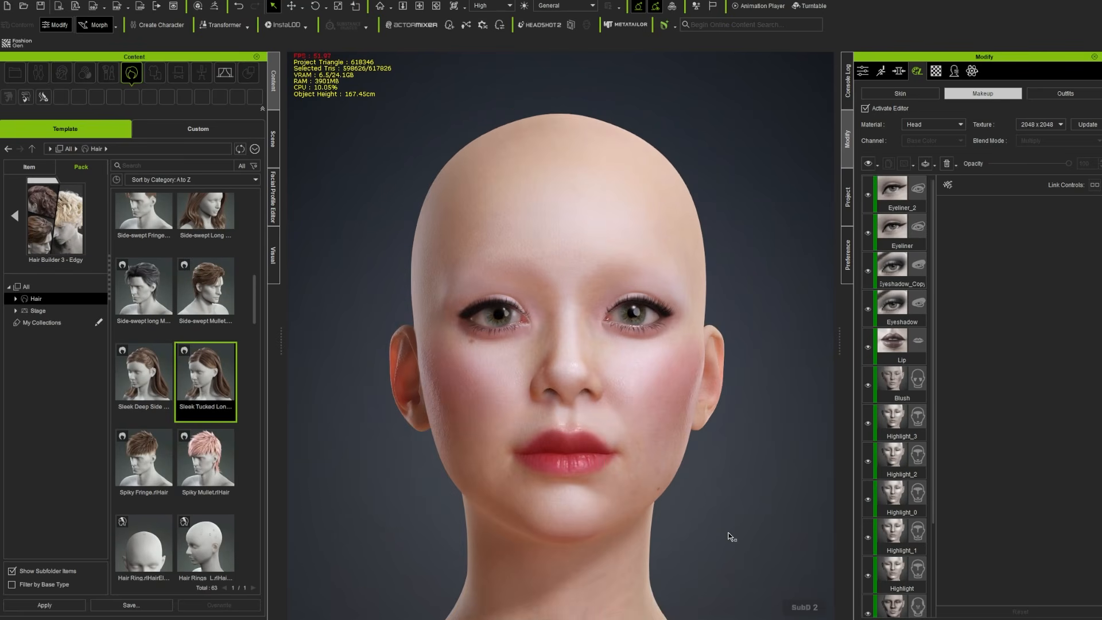
{"action": "scroll", "coordinate": [698, 361], "scroll_direction": "up", "scroll_amount": 3}
{"action": "right_click_drag", "start_coordinate": [698, 361], "coordinate": [733, 467]}
{"action": "scroll", "coordinate": [735, 467], "scroll_direction": "up", "scroll_amount": 6}
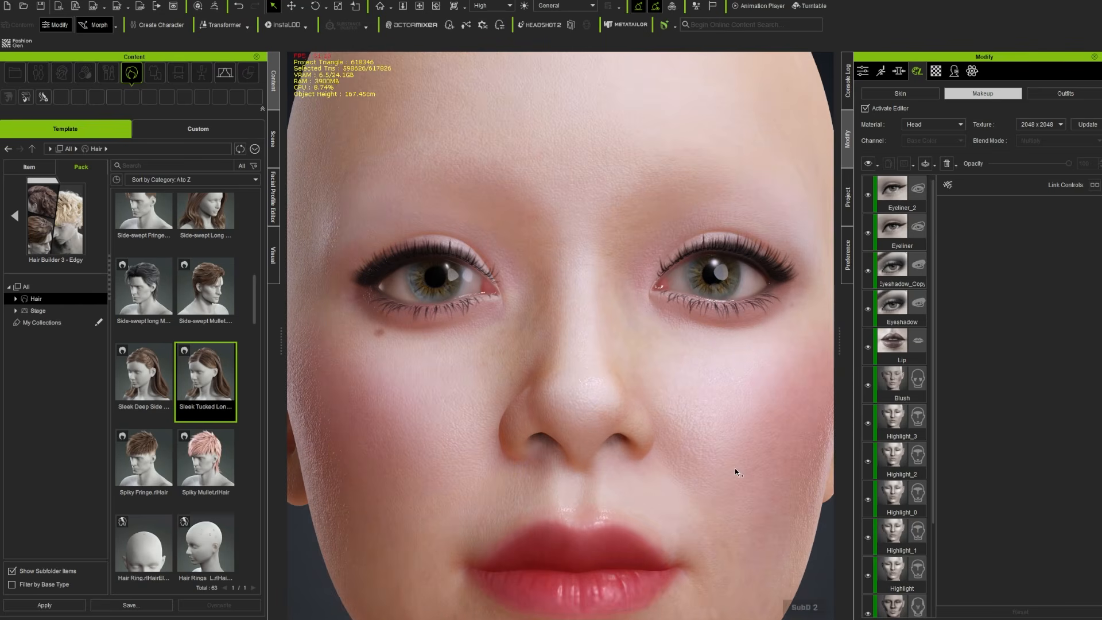
{"action": "scroll", "coordinate": [694, 460], "scroll_direction": "down", "scroll_amount": 6}
{"action": "middle_click_drag", "start_coordinate": [741, 493], "coordinate": [713, 490]}
{"action": "right_click_drag", "start_coordinate": [713, 490], "coordinate": [716, 484]}
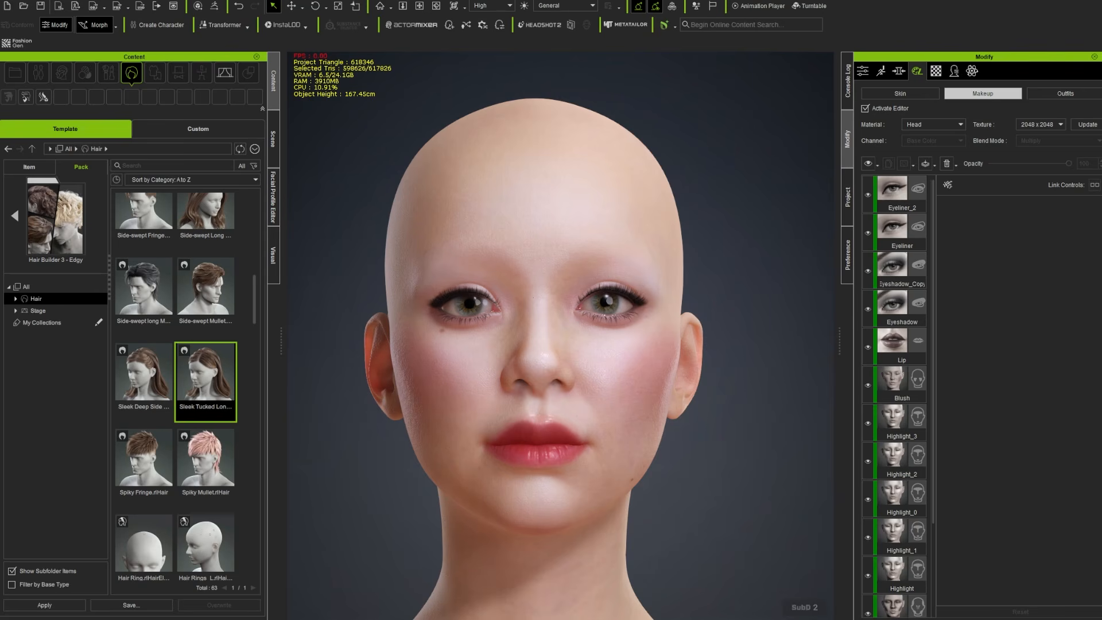
{"action": "left_click", "coordinate": [865, 108]}
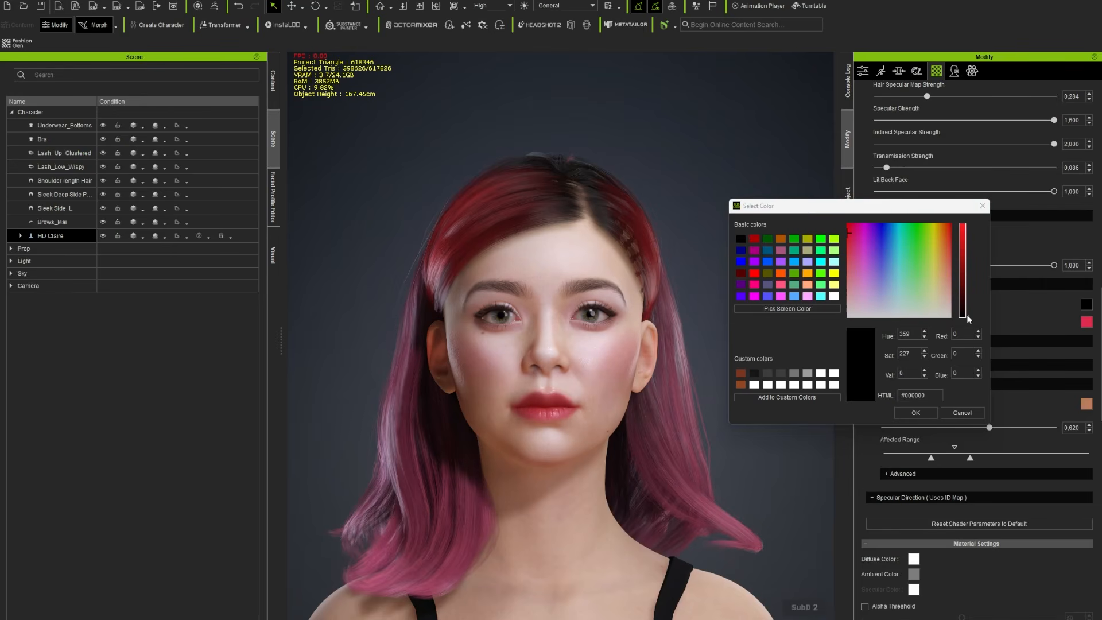
Set the hair strands' root colour to black (#000000) and their end colour to red.
{"action": "mouse_move", "coordinate": [969, 319]}
{"action": "left_mouse_down"}
{"action": "mouse_move", "coordinate": [960, 269]}
{"action": "mouse_move", "coordinate": [955, 323]}
{"action": "left_mouse_up"}
{"action": "left_click", "coordinate": [916, 413]}
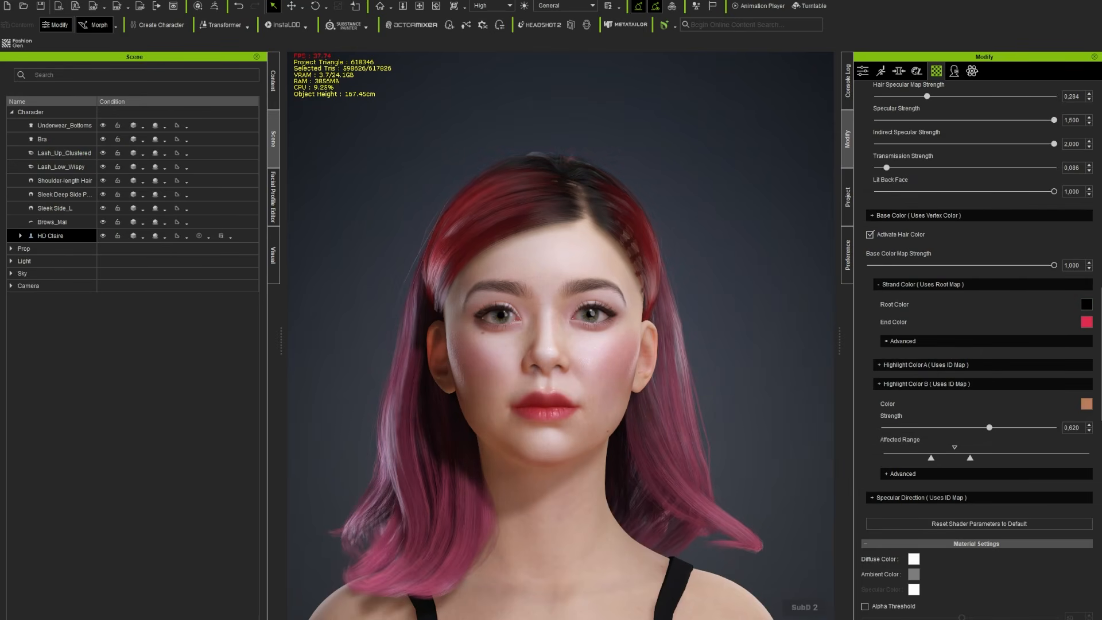
{"action": "left_click", "coordinate": [1086, 322]}
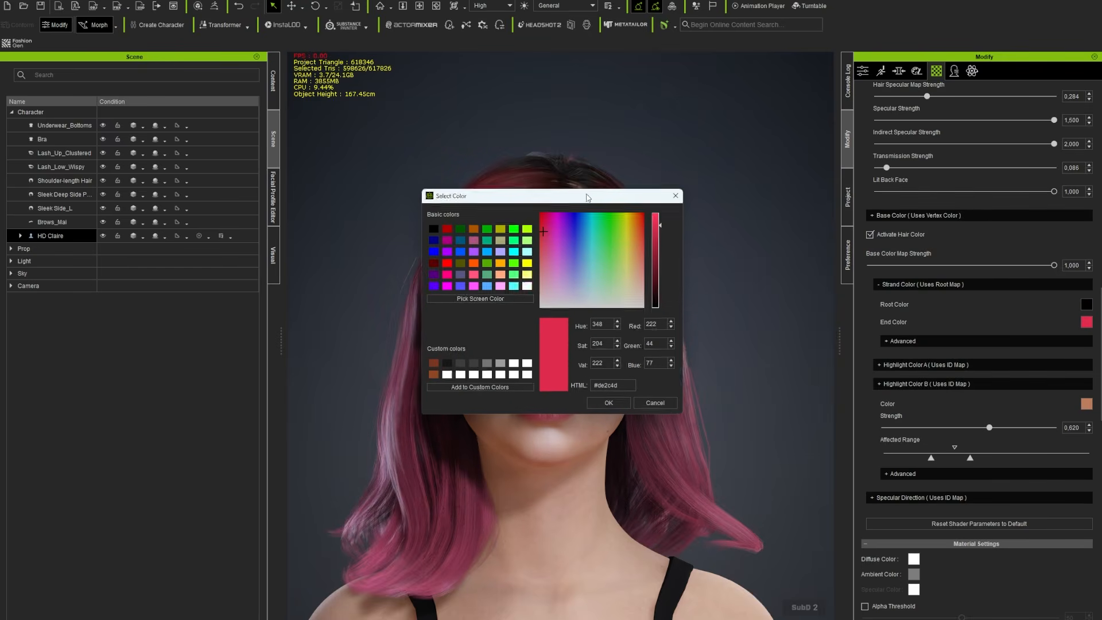
{"action": "left_click_drag", "start_coordinate": [579, 200], "coordinate": [961, 202]}
{"action": "left_click", "coordinate": [928, 253]}
{"action": "left_click_drag", "start_coordinate": [928, 253], "coordinate": [897, 215]}
{"action": "left_click", "coordinate": [982, 411]}
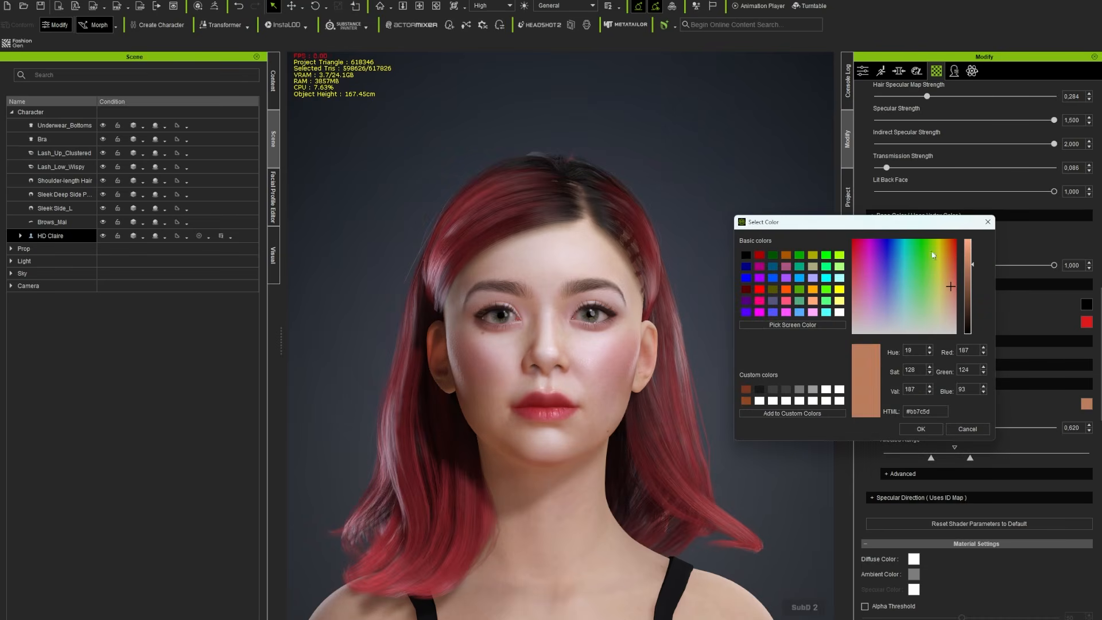
Change the hair's Highlight Color B to a bright blue.
{"action": "left_click_drag", "start_coordinate": [971, 264], "coordinate": [971, 241]}
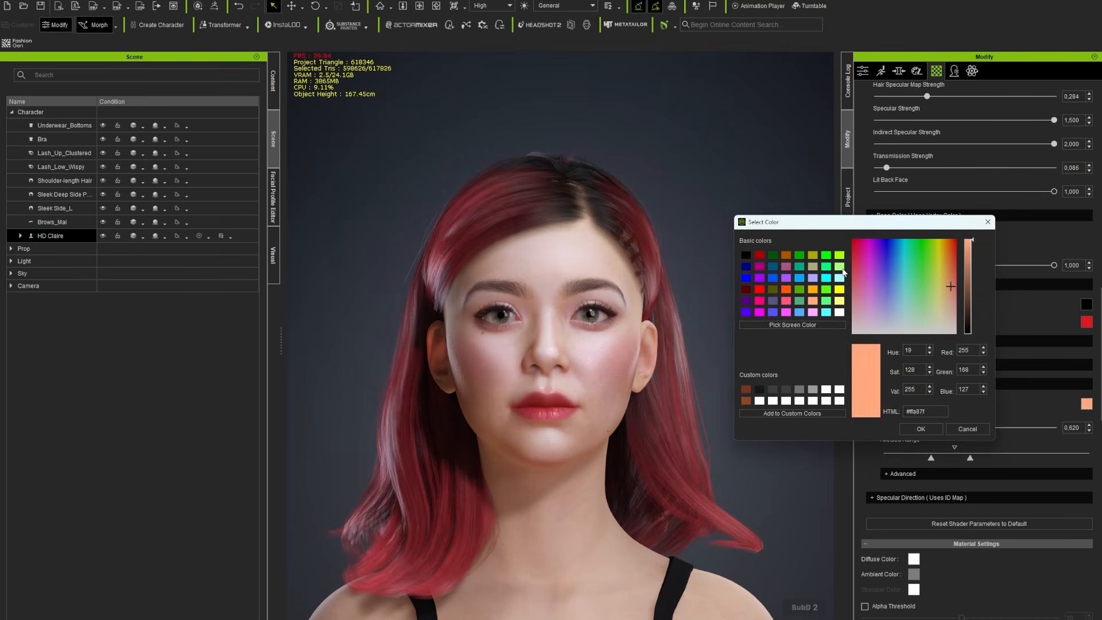
{"action": "left_click", "coordinate": [892, 254]}
{"action": "left_click", "coordinate": [924, 431]}
Try the Bright Overall, Diagonal, Half-lit and further CC5 Characters lighting presets, and light the scene with Ambient Soft.
{"action": "right_click_drag", "start_coordinate": [677, 370], "coordinate": [647, 370]}
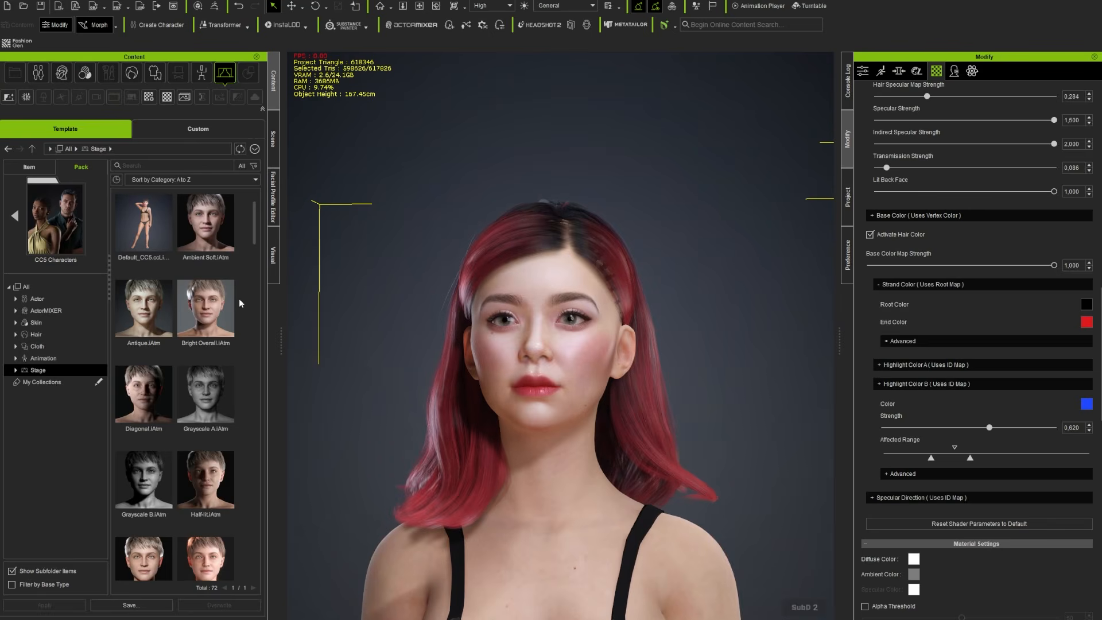
{"action": "double_click", "coordinate": [205, 223]}
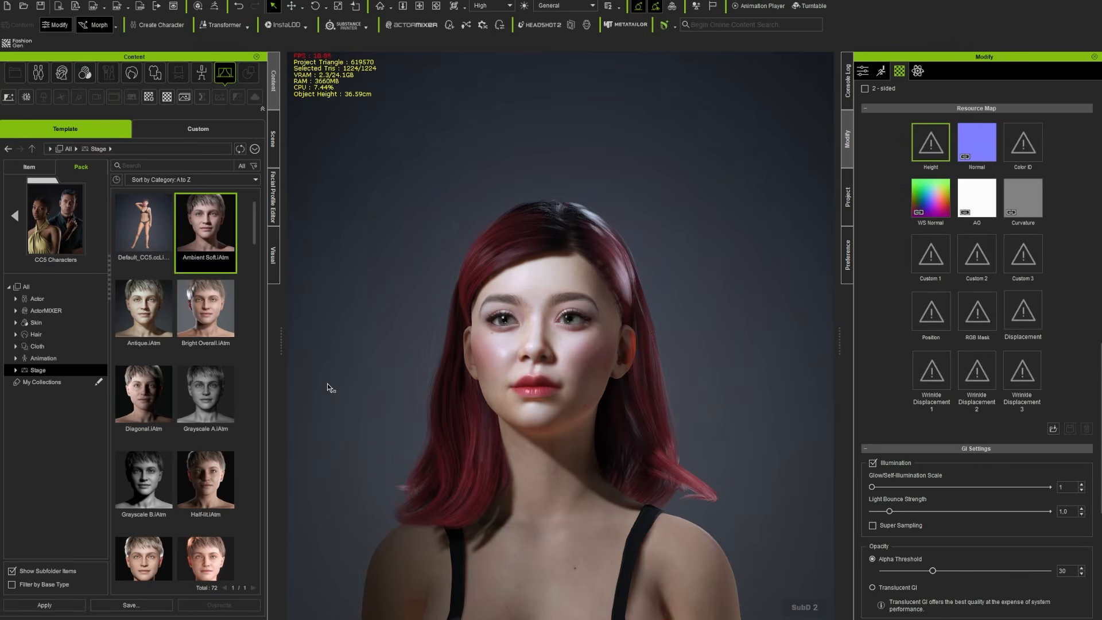
{"action": "double_click", "coordinate": [205, 319]}
{"action": "left_click_drag", "start_coordinate": [144, 393], "coordinate": [362, 366]}
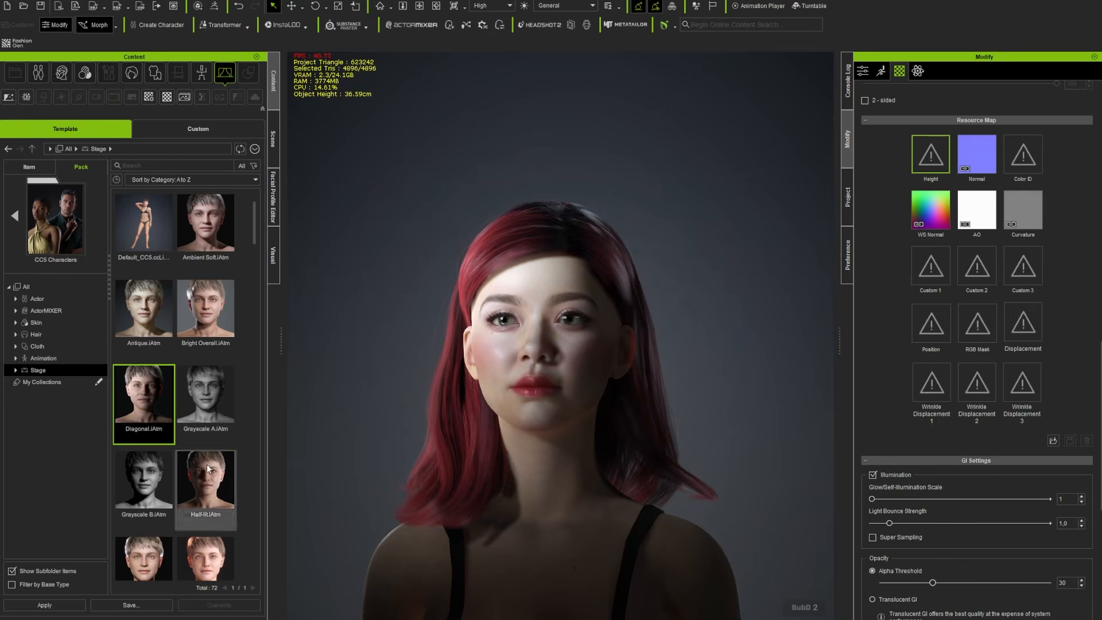
{"action": "left_click_drag", "start_coordinate": [206, 480], "coordinate": [362, 367]}
{"action": "scroll", "coordinate": [157, 511], "scroll_direction": "down", "scroll_amount": 2}
{"action": "left_click_drag", "start_coordinate": [205, 526], "coordinate": [326, 433]}
{"action": "double_click", "coordinate": [143, 526]}
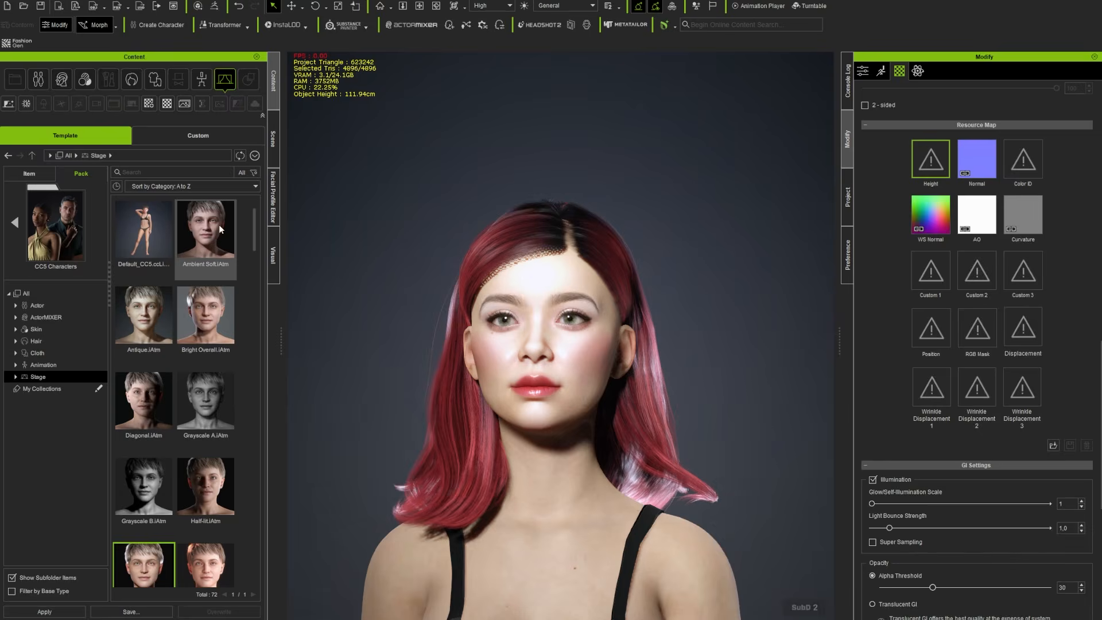
{"action": "double_click", "coordinate": [218, 225]}
{"action": "mouse_move", "coordinate": [597, 428]}
{"action": "right_mouse_down"}
{"action": "mouse_move", "coordinate": [626, 428]}
{"action": "mouse_move", "coordinate": [597, 431]}
{"action": "right_mouse_up"}
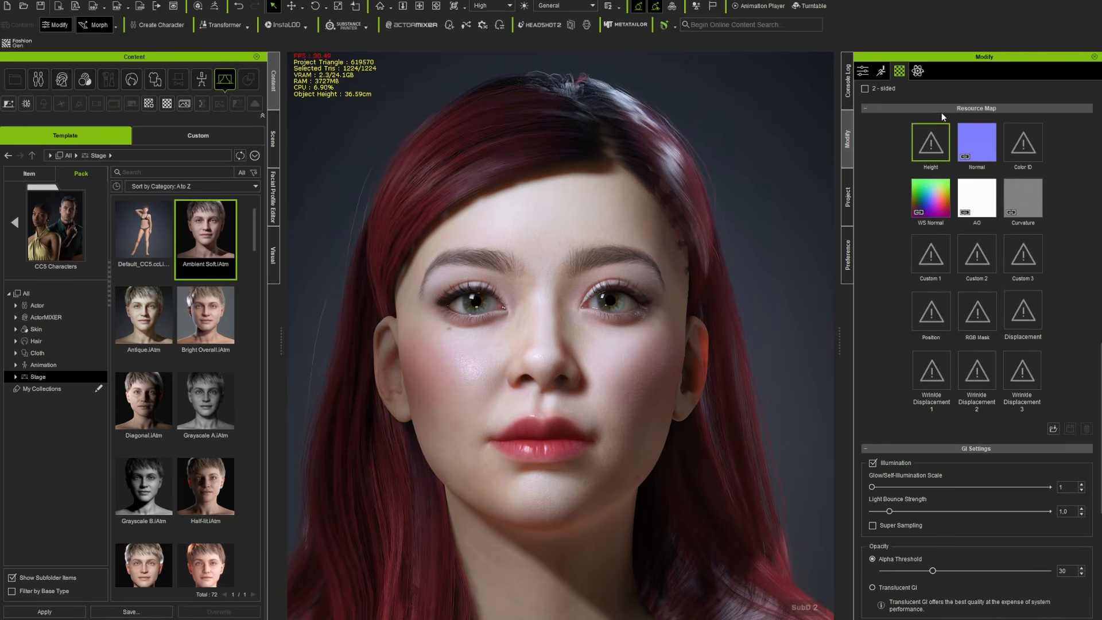
Select the HD Claire character in the scene and launch ActorMIXER for it.
{"action": "left_click", "coordinate": [862, 70]}
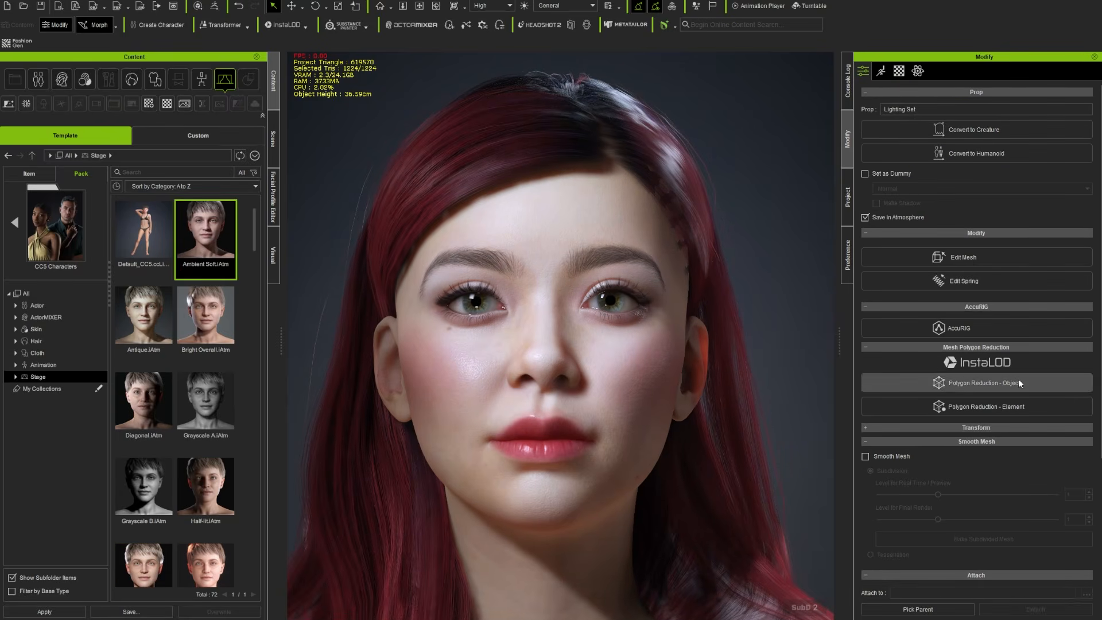
{"action": "scroll", "coordinate": [1017, 368], "scroll_direction": "down", "scroll_amount": 5}
{"action": "scroll", "coordinate": [1023, 400], "scroll_direction": "up", "scroll_amount": 4}
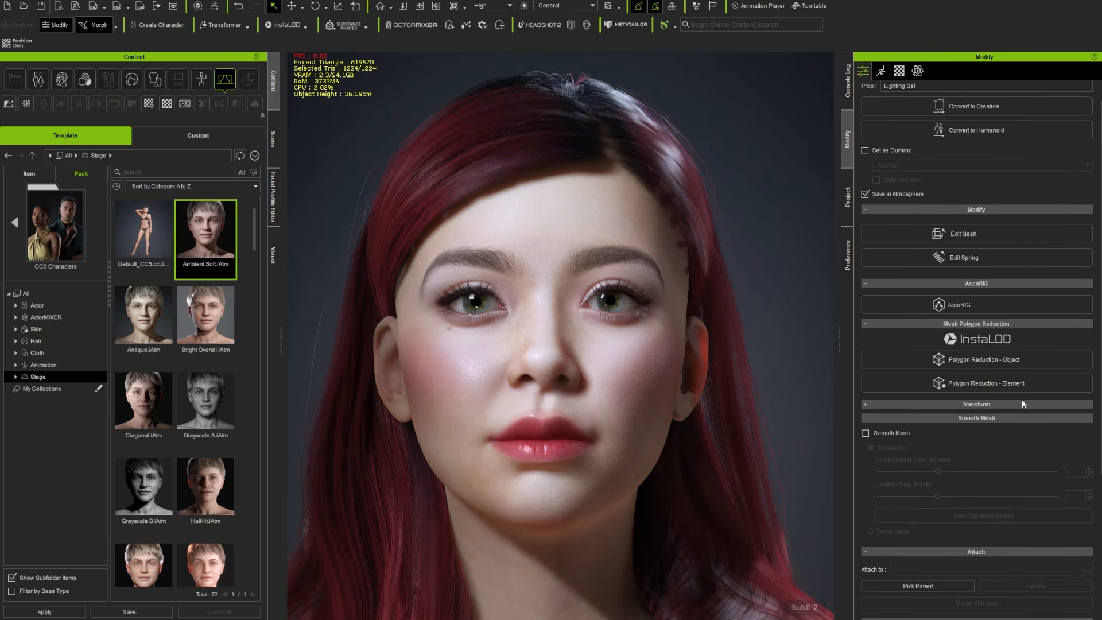
{"action": "scroll", "coordinate": [1022, 402], "scroll_direction": "up", "scroll_amount": 1}
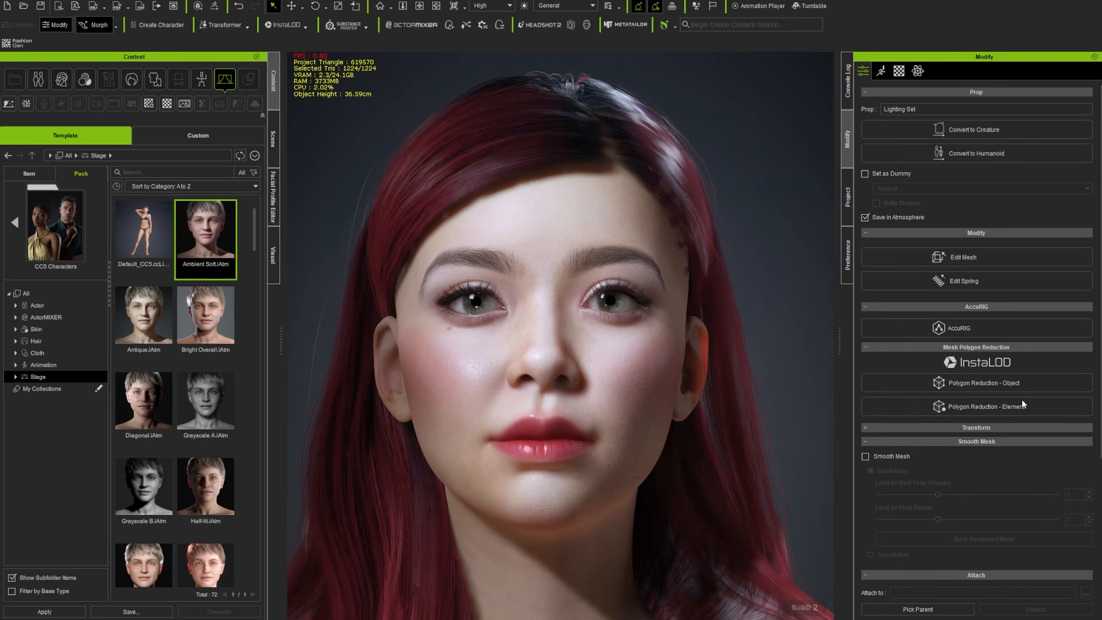
{"action": "left_click", "coordinate": [277, 136]}
{"action": "left_click", "coordinate": [51, 236]}
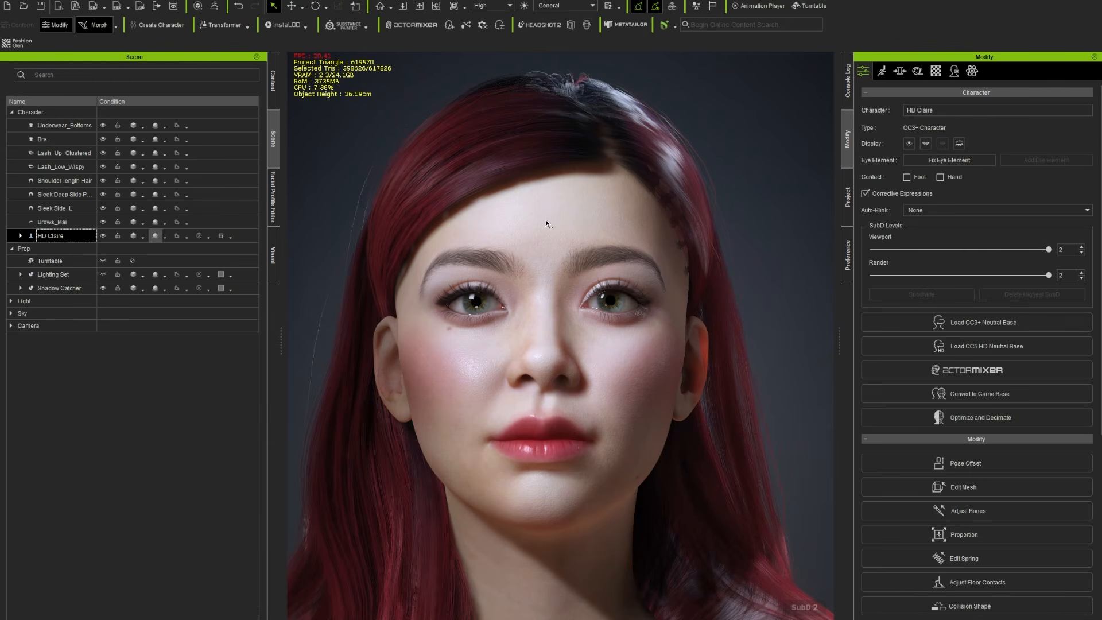
{"action": "left_click", "coordinate": [980, 367]}
{"action": "left_click", "coordinate": [501, 338]}
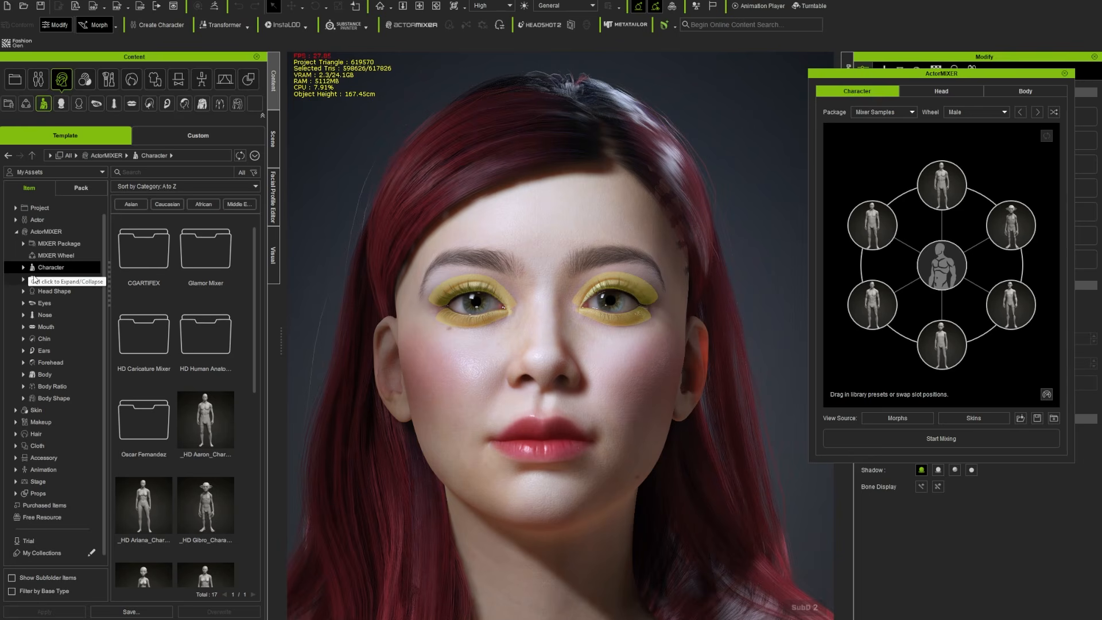
Switch ActorMIXER to head mixing and load the Glamor Mixer package into the wheel.
{"action": "left_click", "coordinate": [939, 91]}
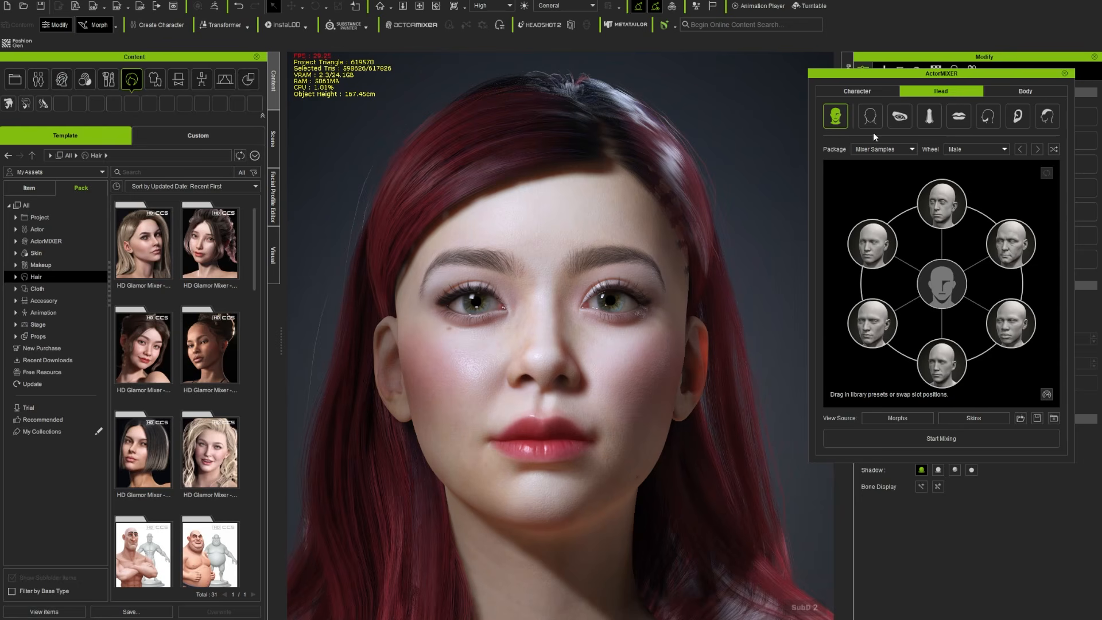
{"action": "left_click", "coordinate": [893, 149]}
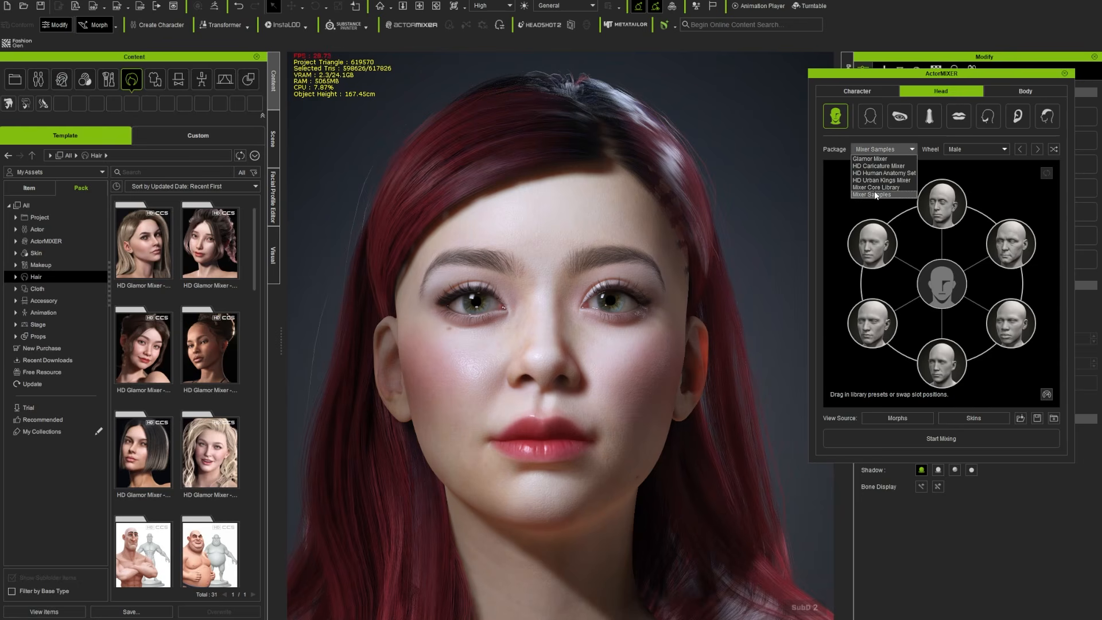
{"action": "left_click", "coordinate": [871, 158]}
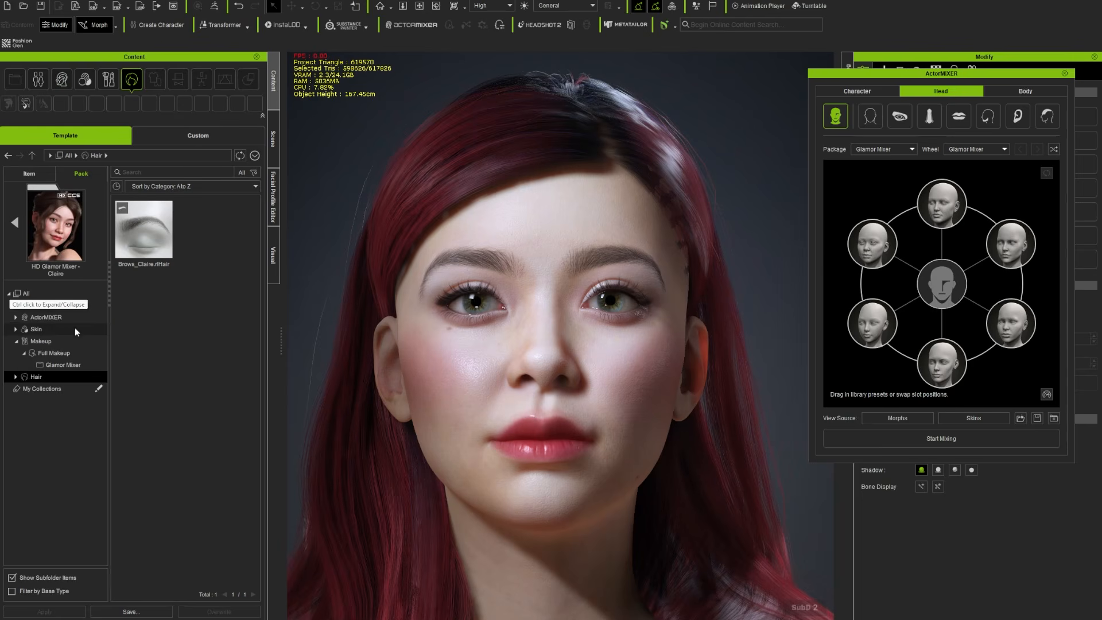
Browse the ActorMIXER presets for face parts and body in the HD Glamor Mixer - Claire pack.
{"action": "left_click", "coordinate": [45, 318]}
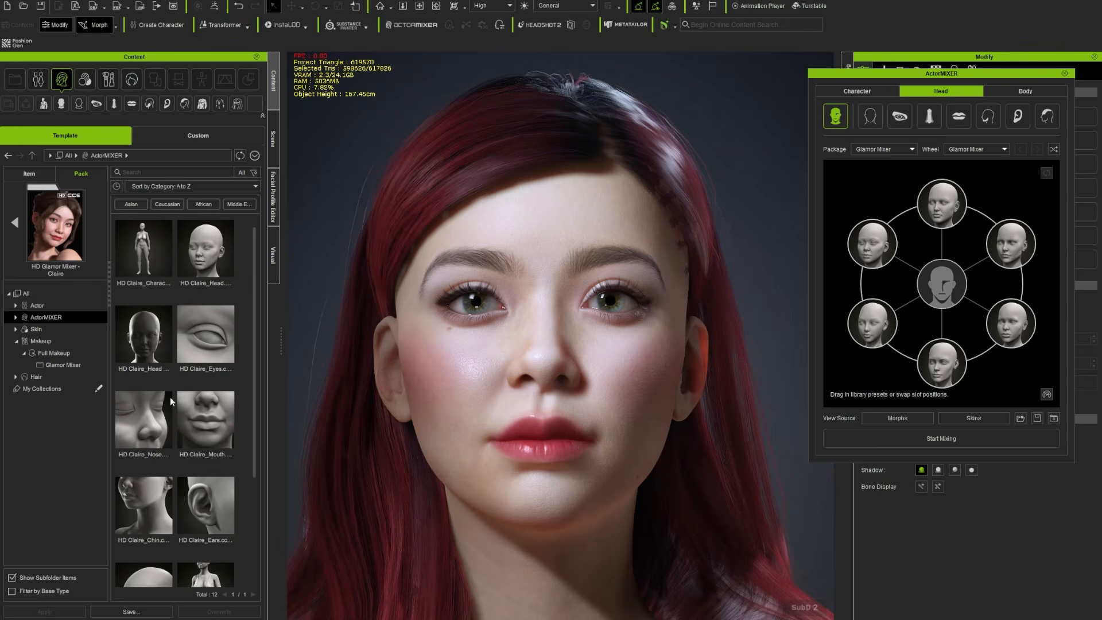
{"action": "scroll", "coordinate": [174, 533], "scroll_direction": "down", "scroll_amount": 3}
{"action": "scroll", "coordinate": [184, 508], "scroll_direction": "up", "scroll_amount": 3}
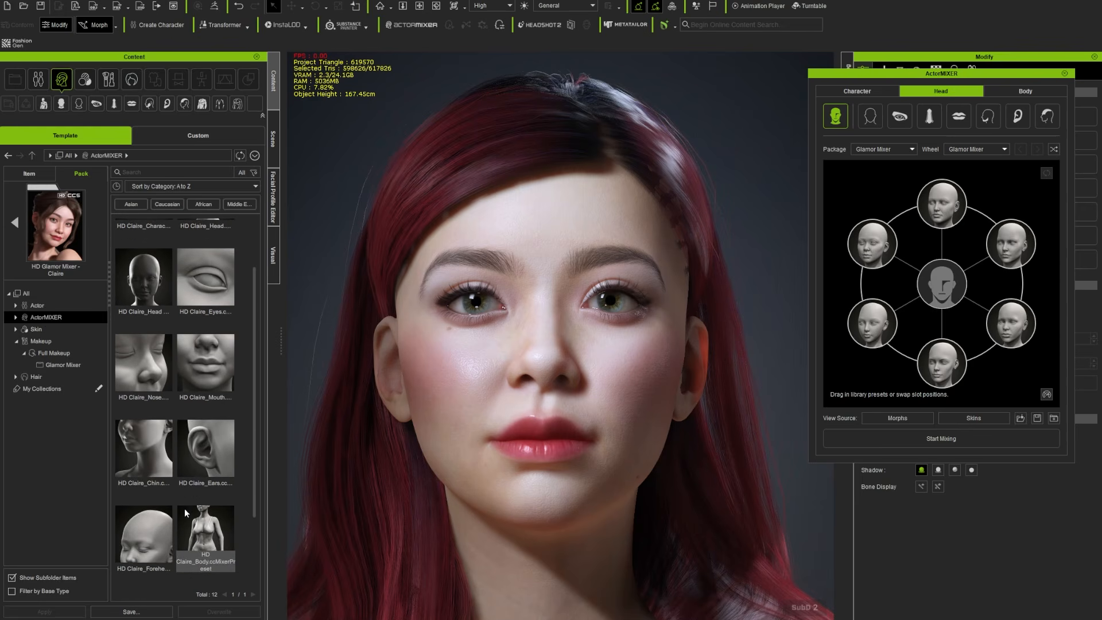
Start mixing the whole head and blend it through several Glamor Mixer heads, ending between the wheel's centre and the right-hand presets.
{"action": "left_click", "coordinate": [961, 439]}
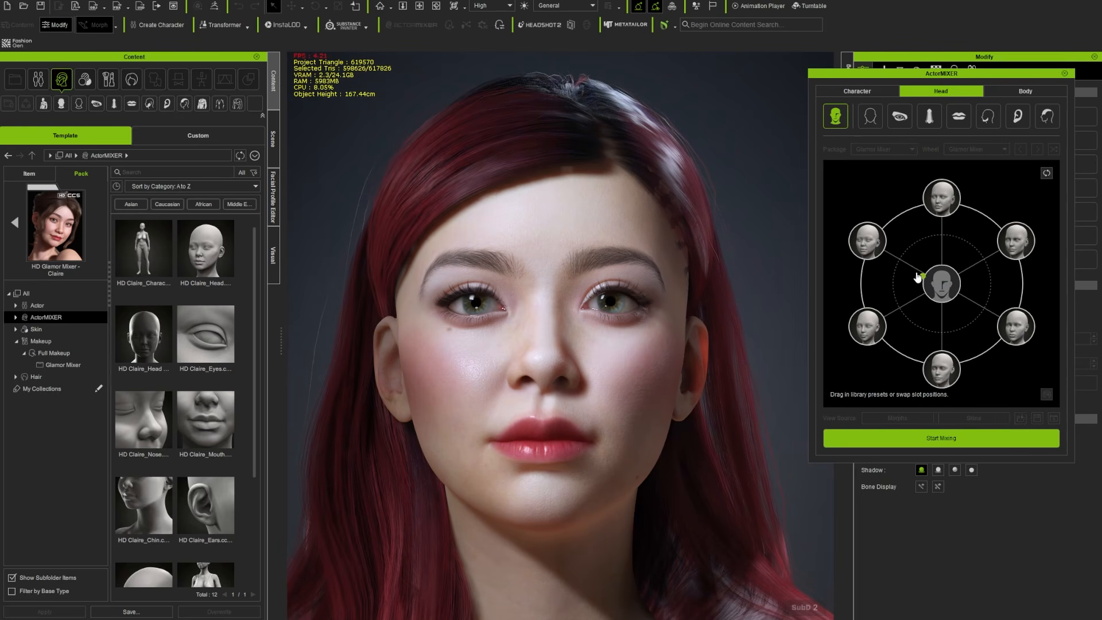
{"action": "left_click_drag", "start_coordinate": [917, 277], "coordinate": [940, 208]}
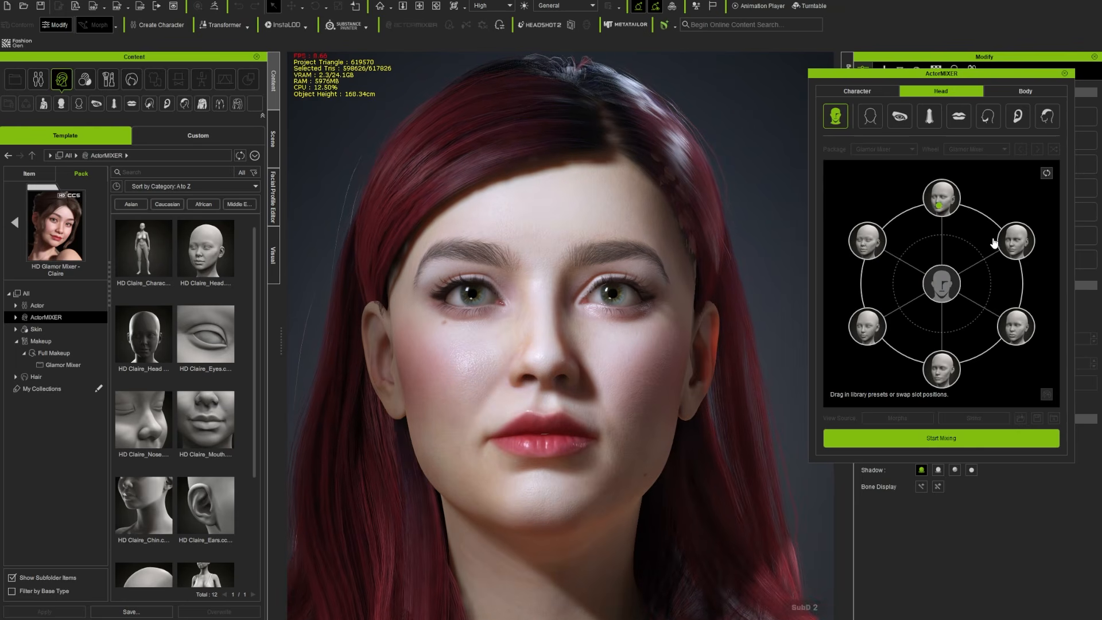
{"action": "left_click", "coordinate": [1015, 247]}
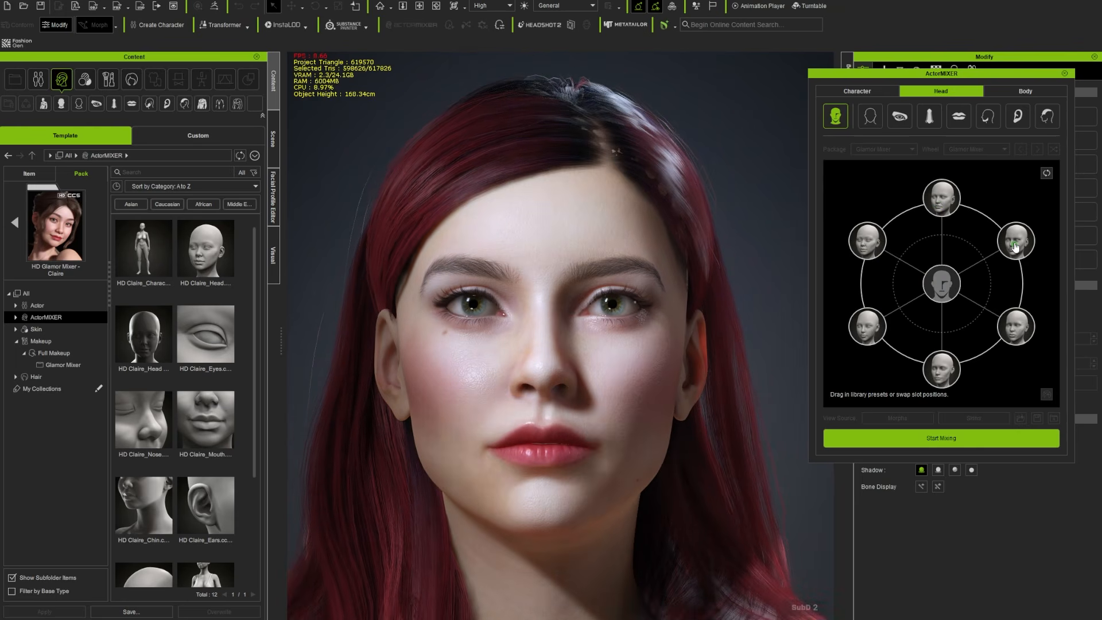
{"action": "left_click", "coordinate": [1017, 325]}
{"action": "left_click_drag", "start_coordinate": [1016, 328], "coordinate": [1001, 274]}
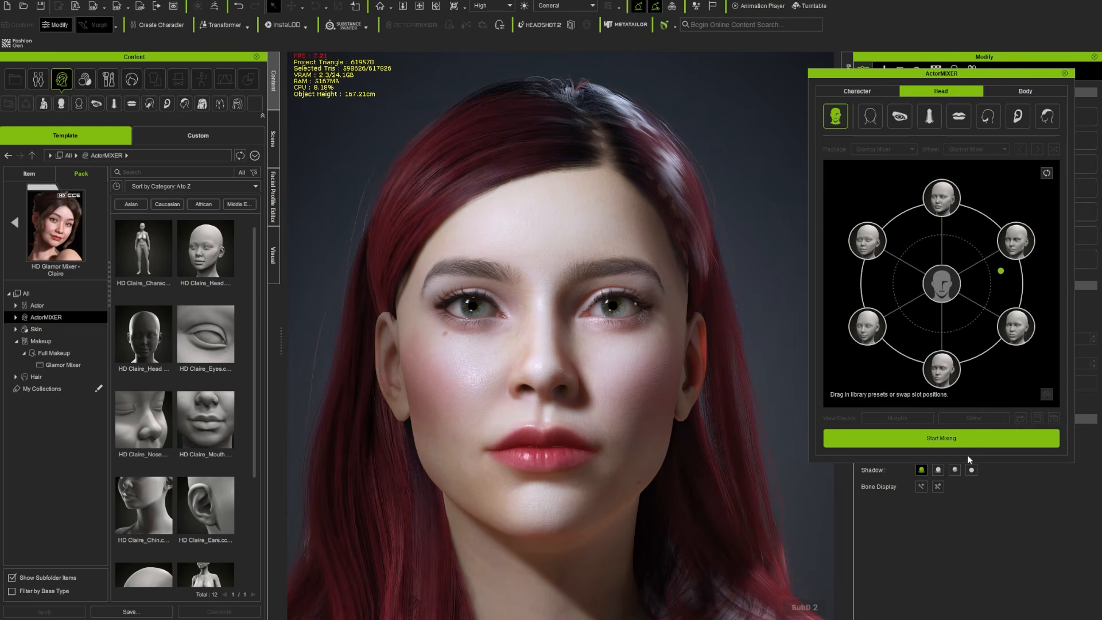
Stop the head mixing session and load the Glamor Mixer package into the nose wheel.
{"action": "left_click", "coordinate": [929, 116]}
{"action": "left_click", "coordinate": [941, 438]}
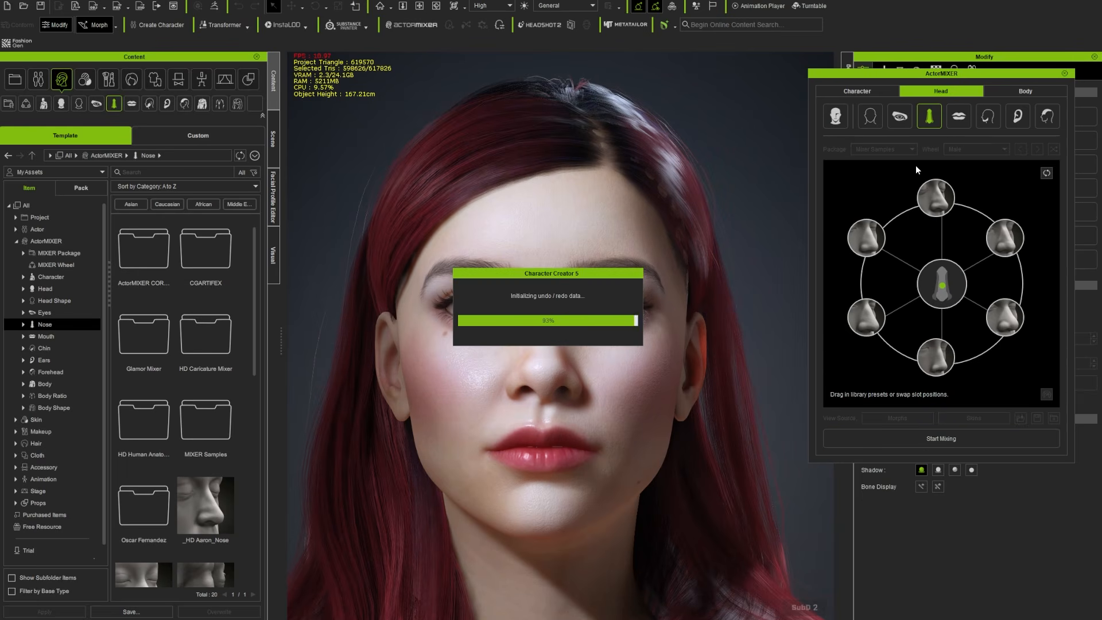
{"action": "left_click", "coordinate": [899, 150]}
{"action": "left_click", "coordinate": [878, 159]}
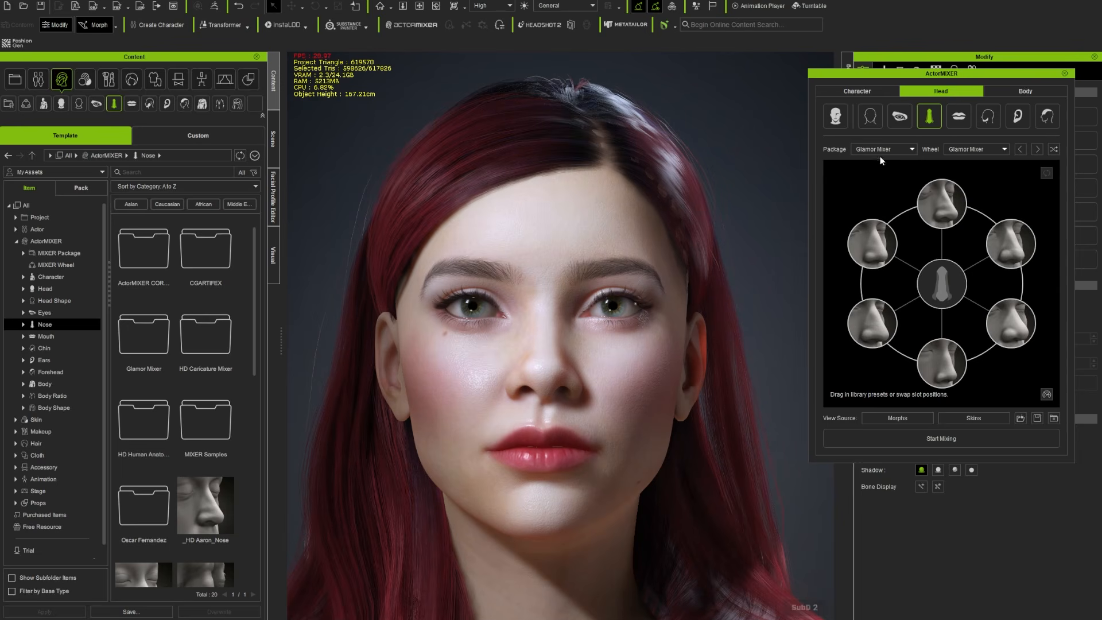
Load the Glamor Mixer package into the mouth and chin wheels.
{"action": "left_click", "coordinate": [959, 118]}
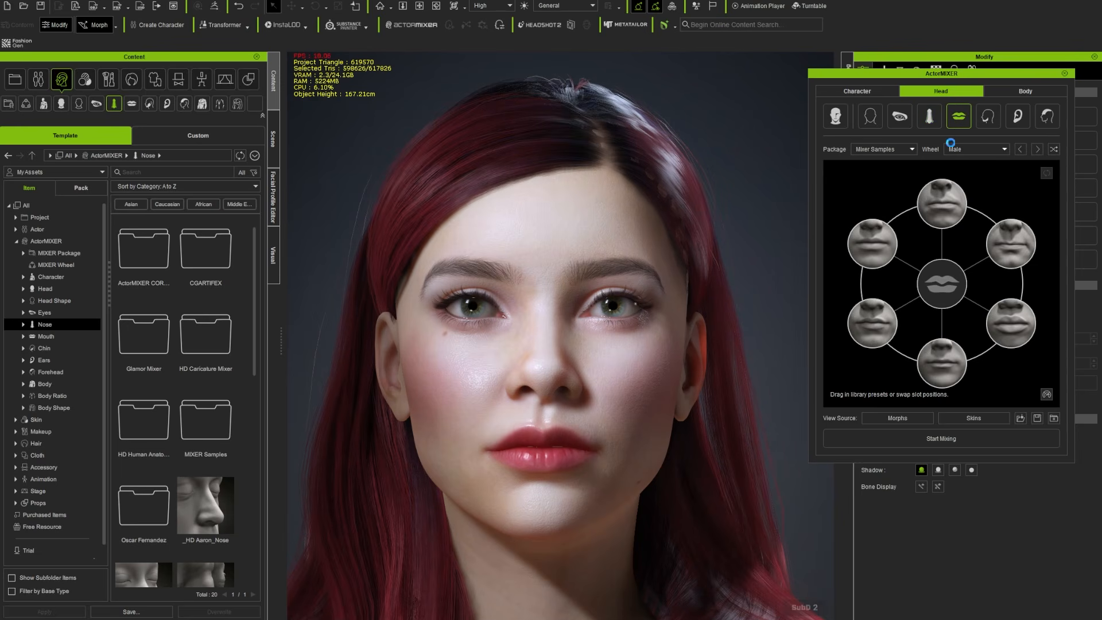
{"action": "left_click", "coordinate": [893, 153]}
{"action": "left_click", "coordinate": [887, 158]}
{"action": "left_click", "coordinate": [988, 117]}
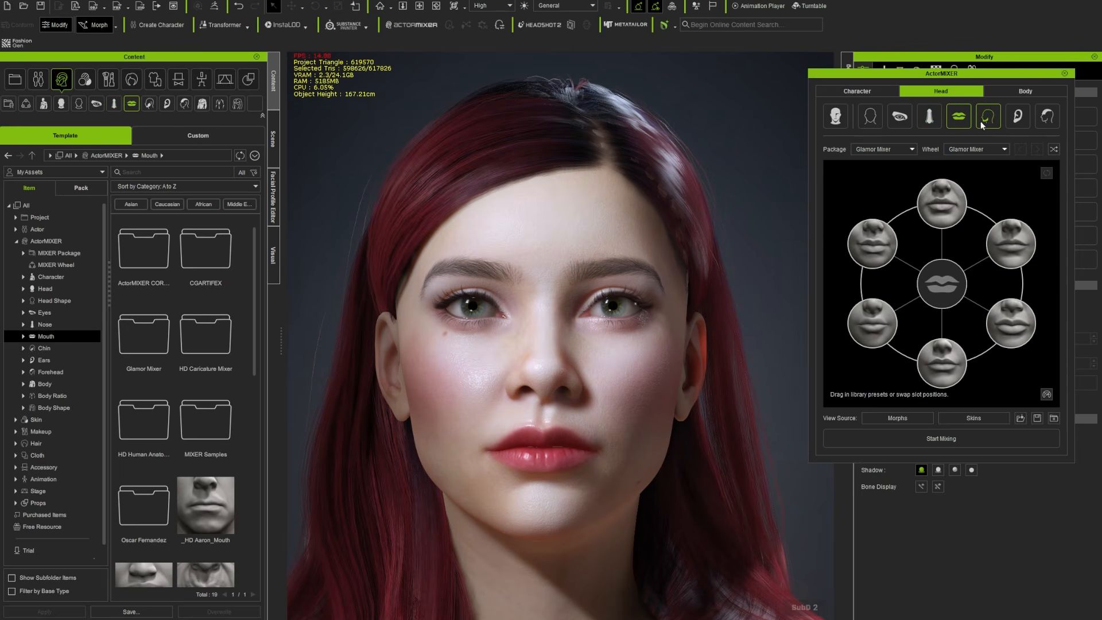
{"action": "left_click", "coordinate": [883, 150]}
{"action": "left_click", "coordinate": [895, 166]}
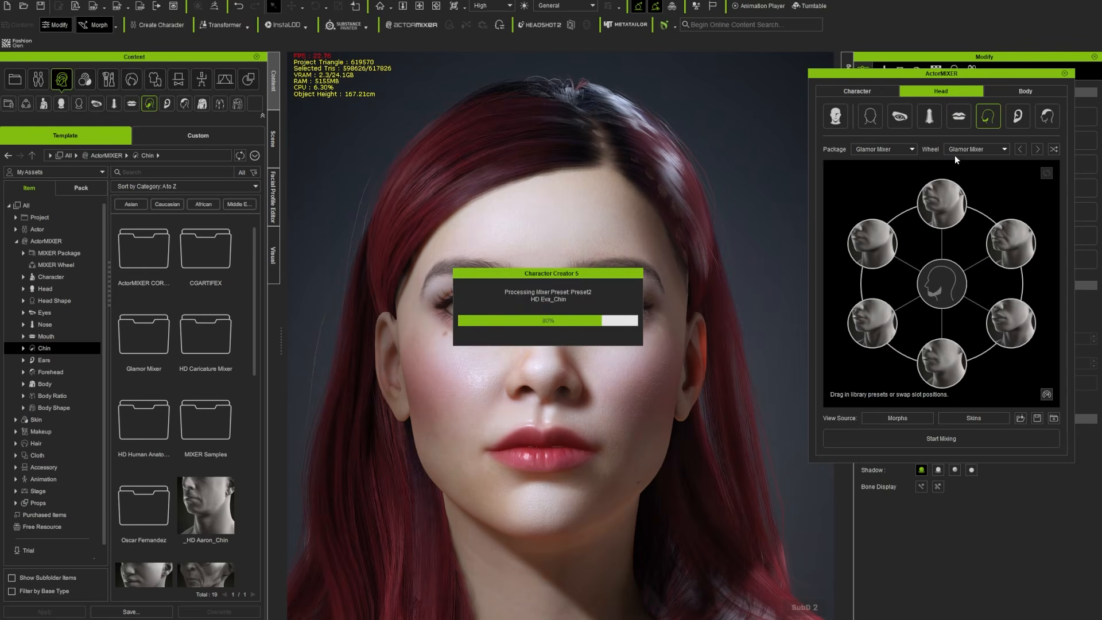
Load the Glamor Mixer package into the ears and forehead wheels.
{"action": "left_click", "coordinate": [1017, 116]}
{"action": "left_click", "coordinate": [884, 149]}
{"action": "left_click", "coordinate": [893, 164]}
{"action": "left_click", "coordinate": [1047, 116]}
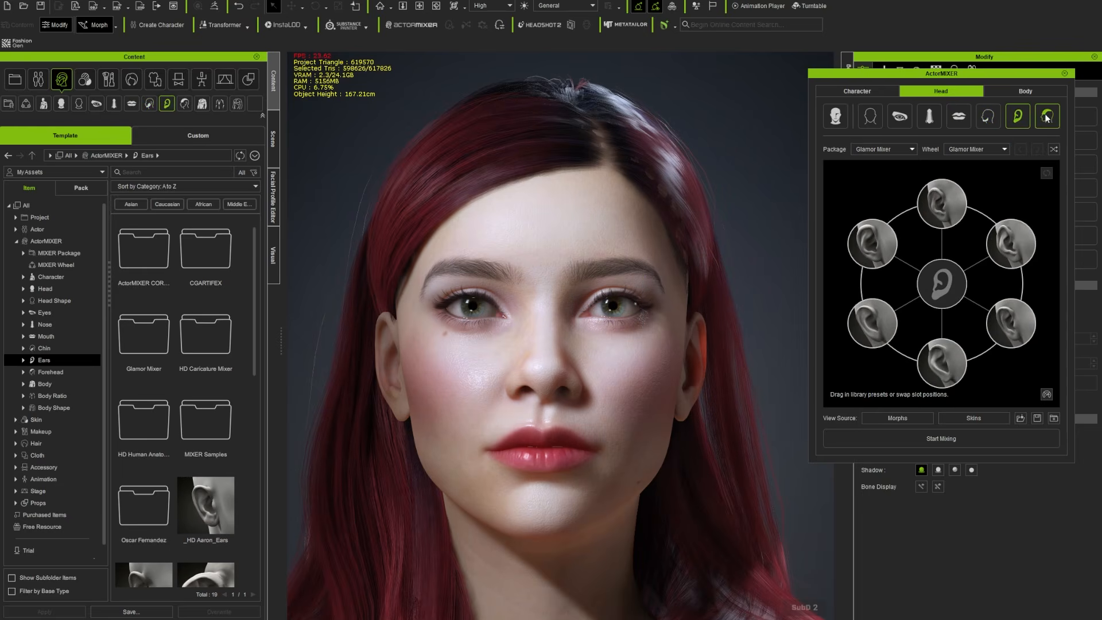
{"action": "left_click", "coordinate": [870, 149]}
{"action": "left_click", "coordinate": [893, 159]}
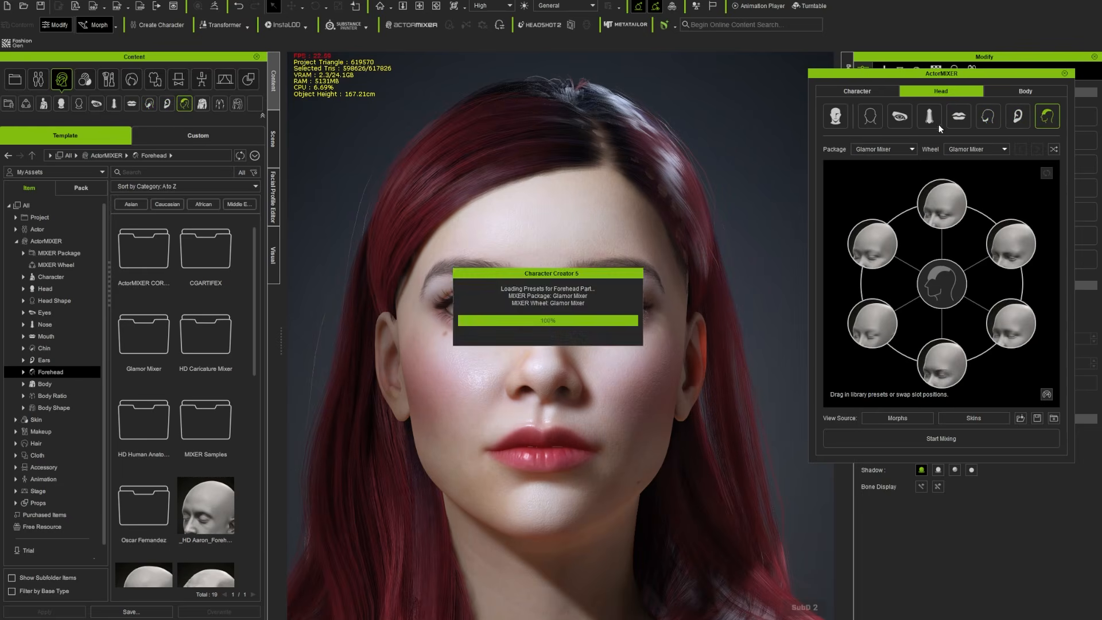
Load the Glamor Mixer package into the eyes and head shape wheels.
{"action": "left_click", "coordinate": [899, 116]}
{"action": "left_click", "coordinate": [879, 149]}
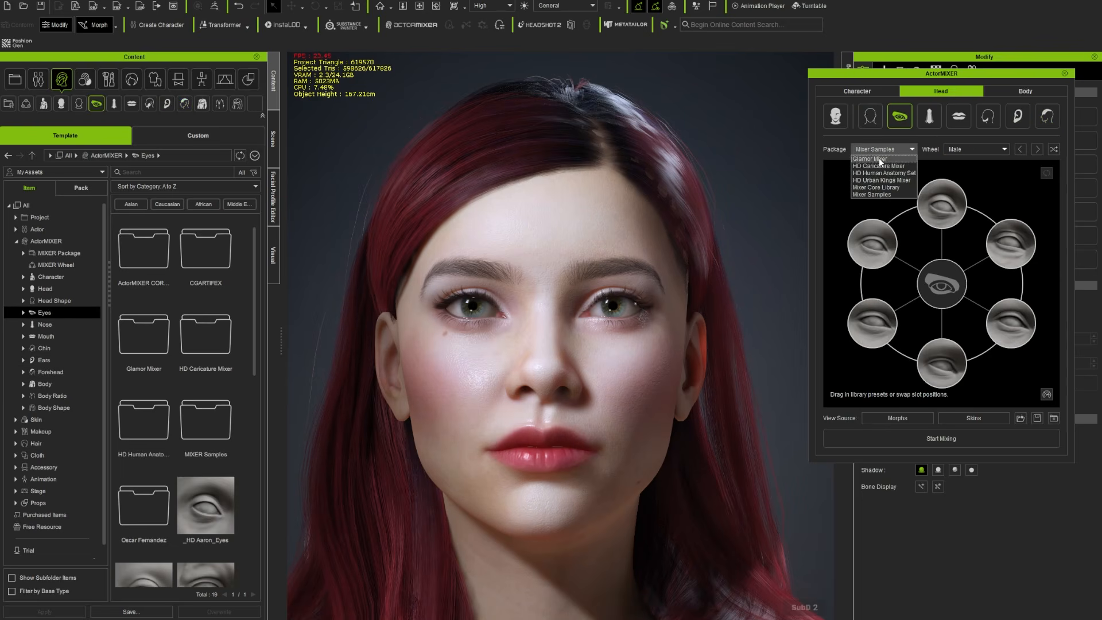
{"action": "left_click", "coordinate": [879, 157]}
{"action": "left_click", "coordinate": [871, 117]}
{"action": "left_click", "coordinate": [889, 149]}
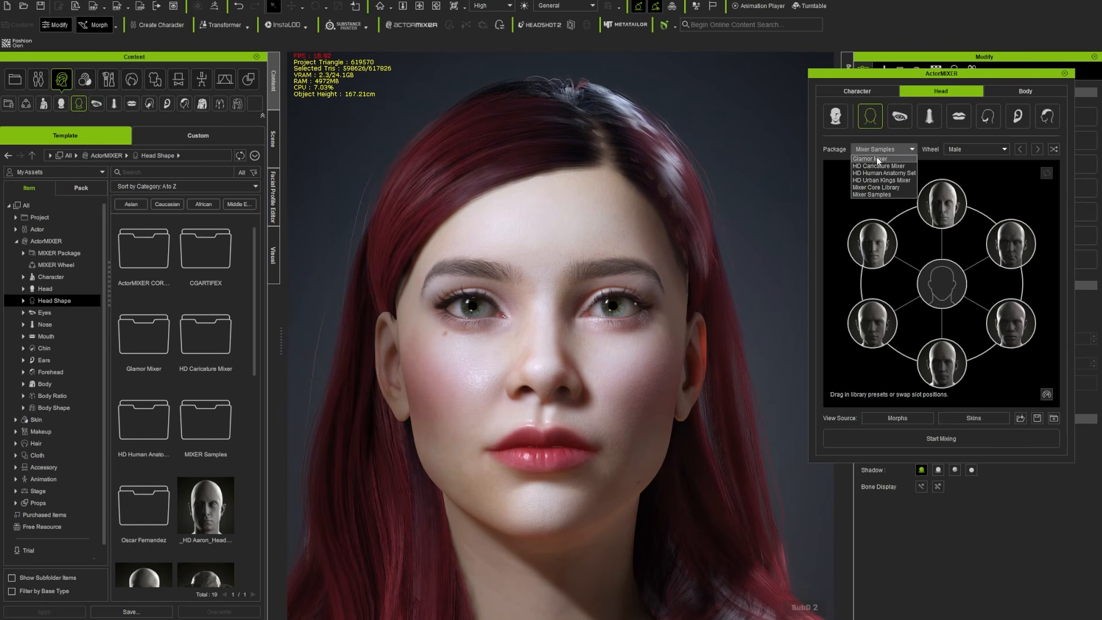
{"action": "left_click", "coordinate": [879, 161]}
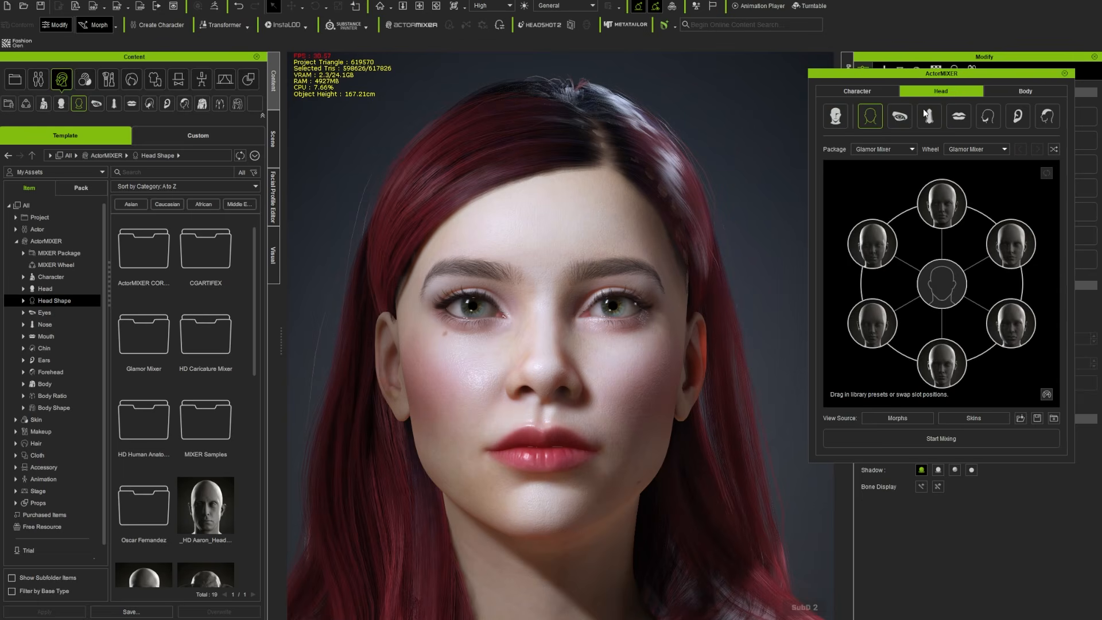
Switch ActorMIXER to full character mixing and load the Glamor Mixer package into its wheel.
{"action": "left_click", "coordinate": [900, 117]}
{"action": "left_click", "coordinate": [836, 117]}
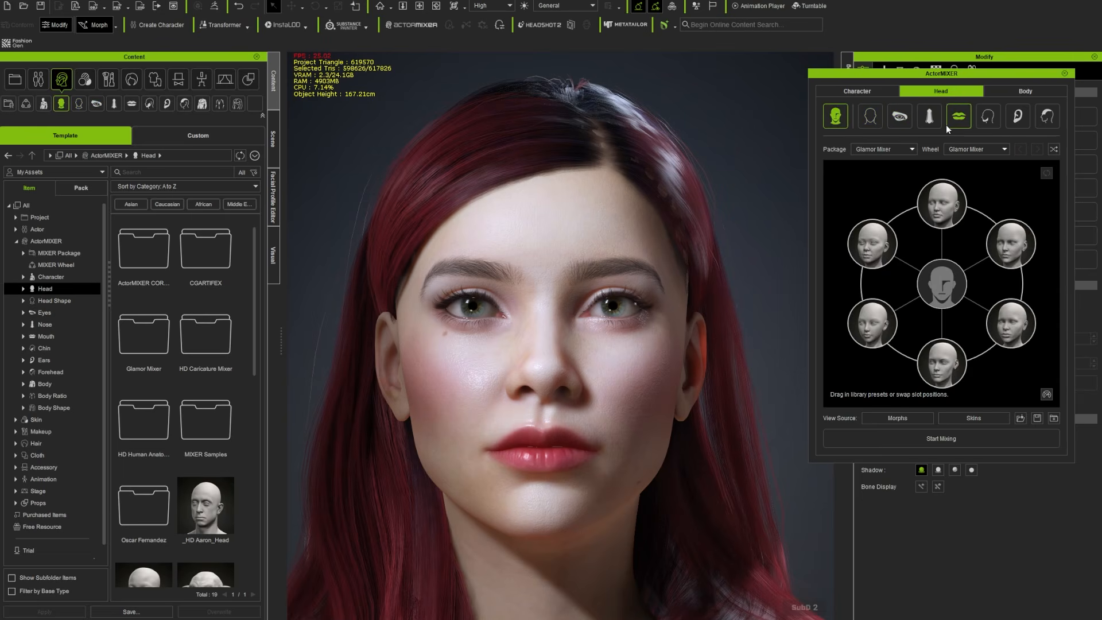
{"action": "left_click", "coordinate": [855, 92]}
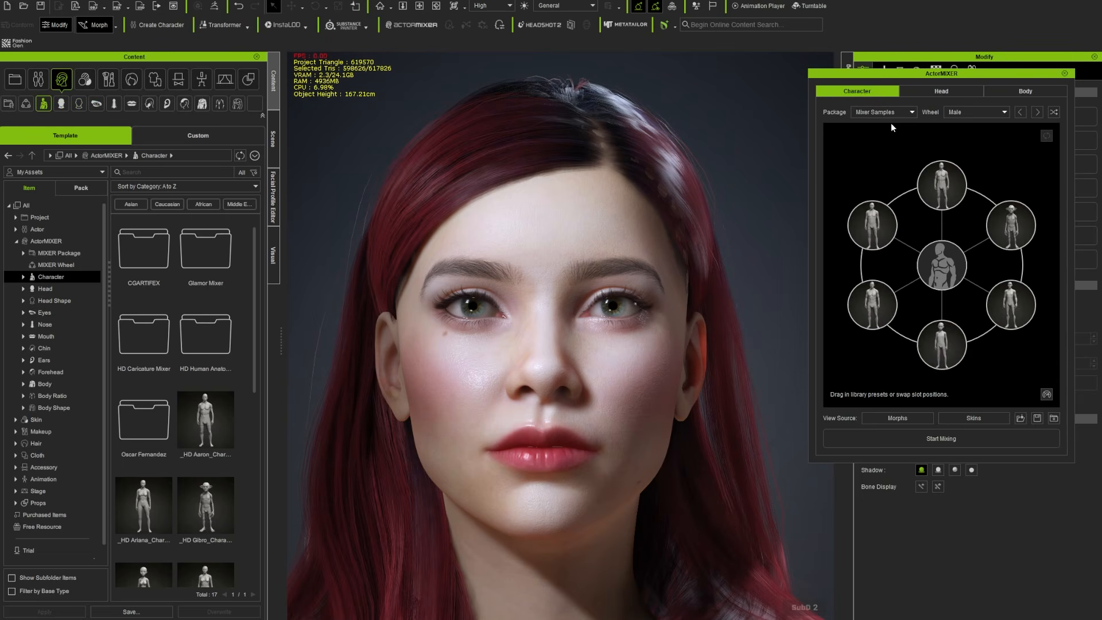
{"action": "left_click", "coordinate": [887, 112]}
{"action": "left_click", "coordinate": [880, 121]}
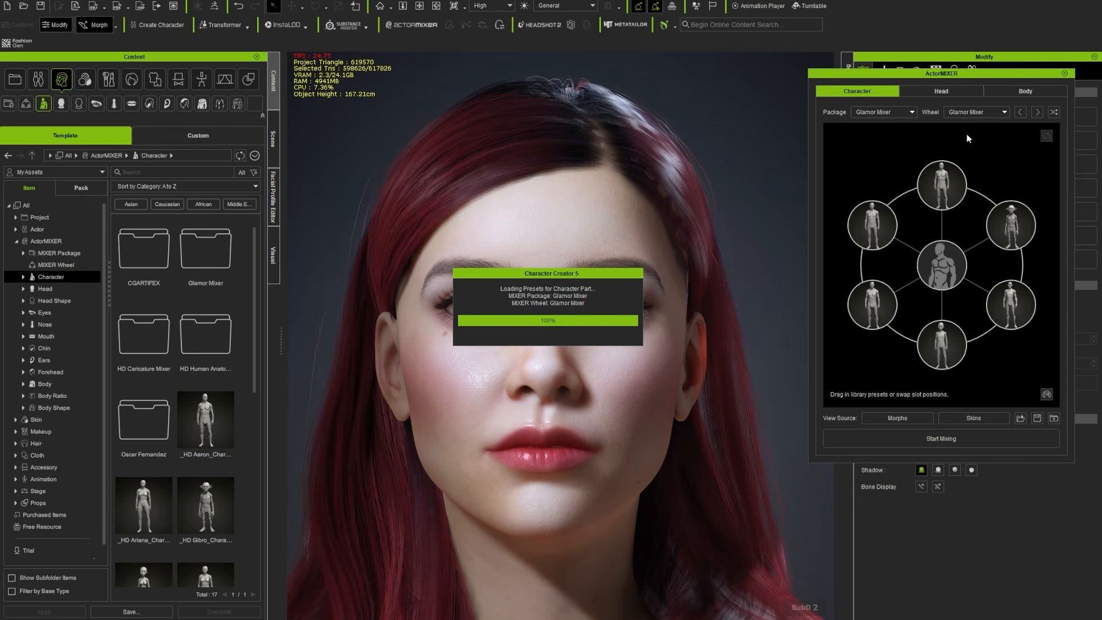
Return to head mixing and blend the character's eyes toward the Glamor Mixer eye presets, ending on the upper-right one.
{"action": "left_click", "coordinate": [935, 92]}
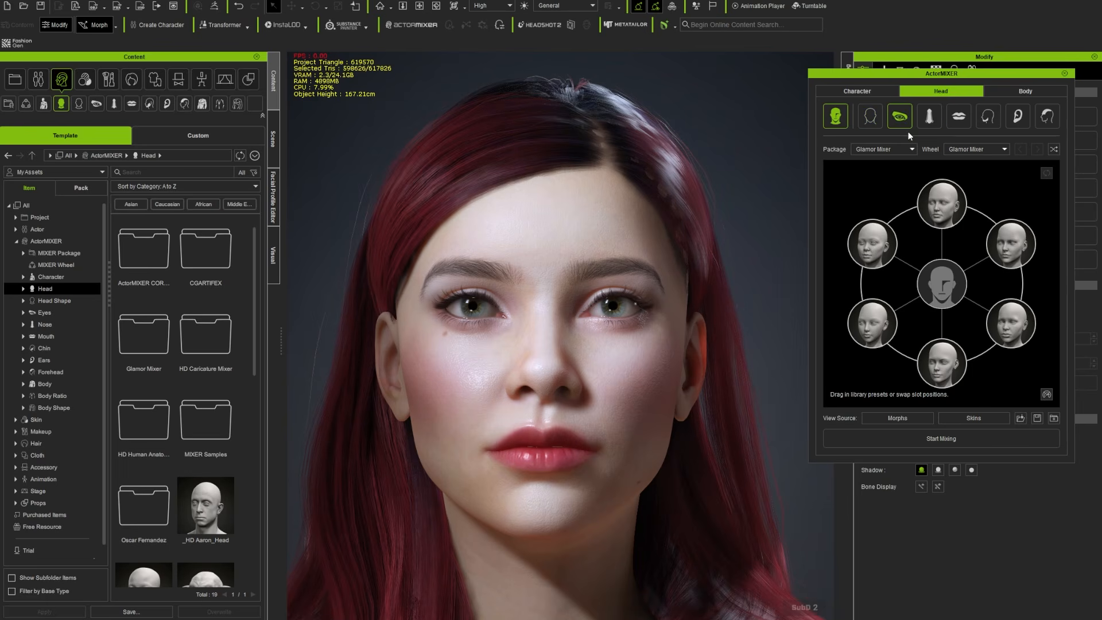
{"action": "left_click", "coordinate": [900, 120]}
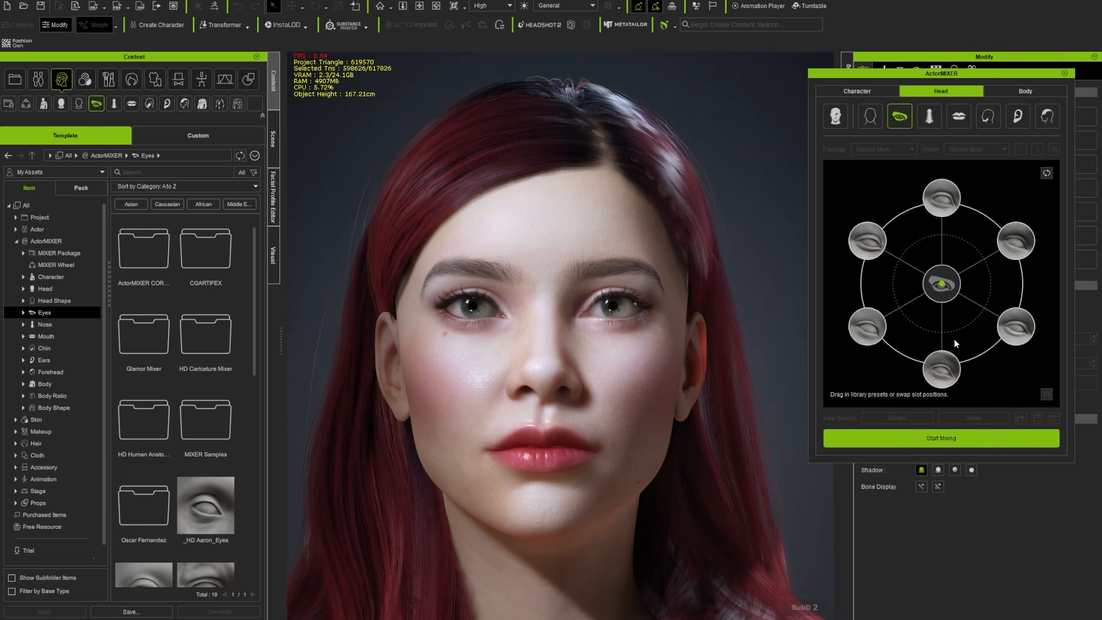
{"action": "left_click_drag", "start_coordinate": [943, 287], "coordinate": [1011, 325]}
{"action": "left_click", "coordinate": [1018, 244]}
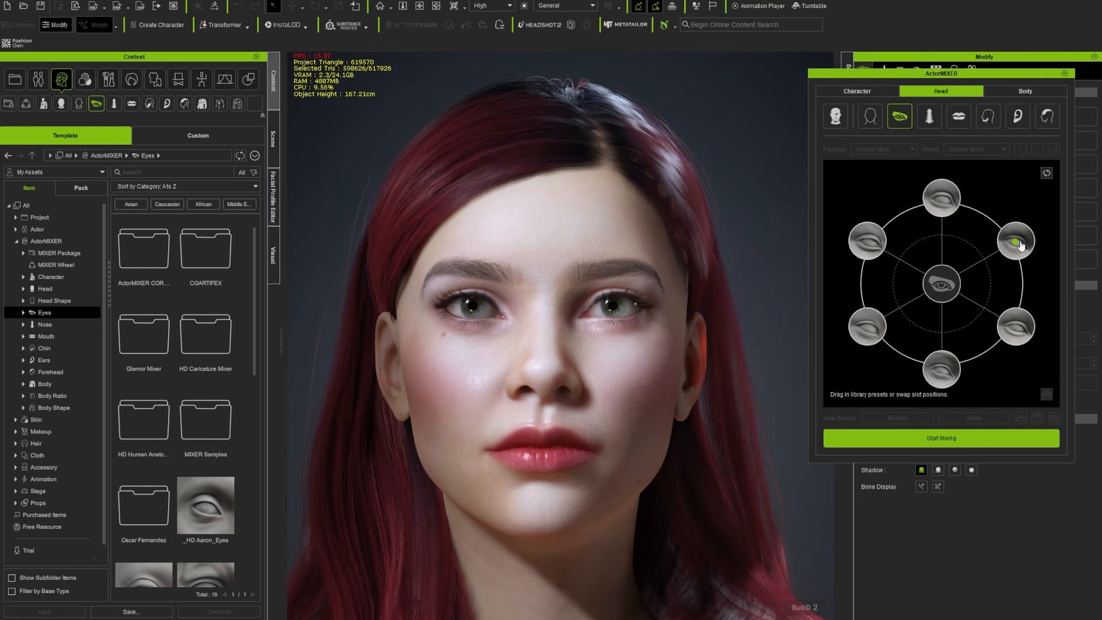
Try each Glamor Mixer nose preset around the wheel, ending on the lower-left nose.
{"action": "left_click", "coordinate": [930, 125]}
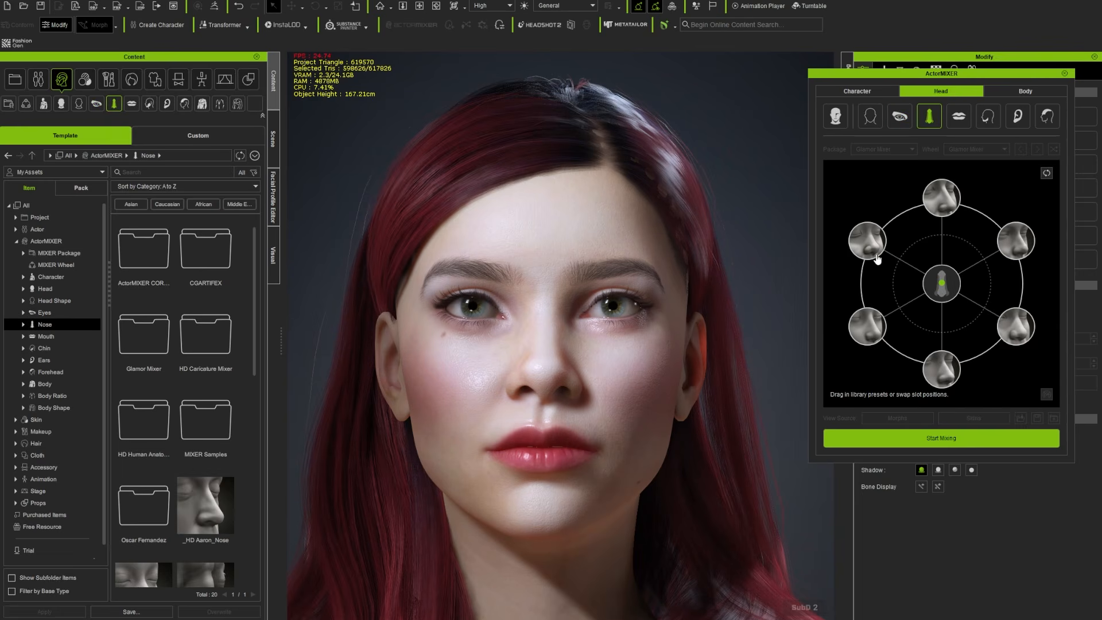
{"action": "left_click", "coordinate": [867, 251]}
{"action": "left_click", "coordinate": [953, 206]}
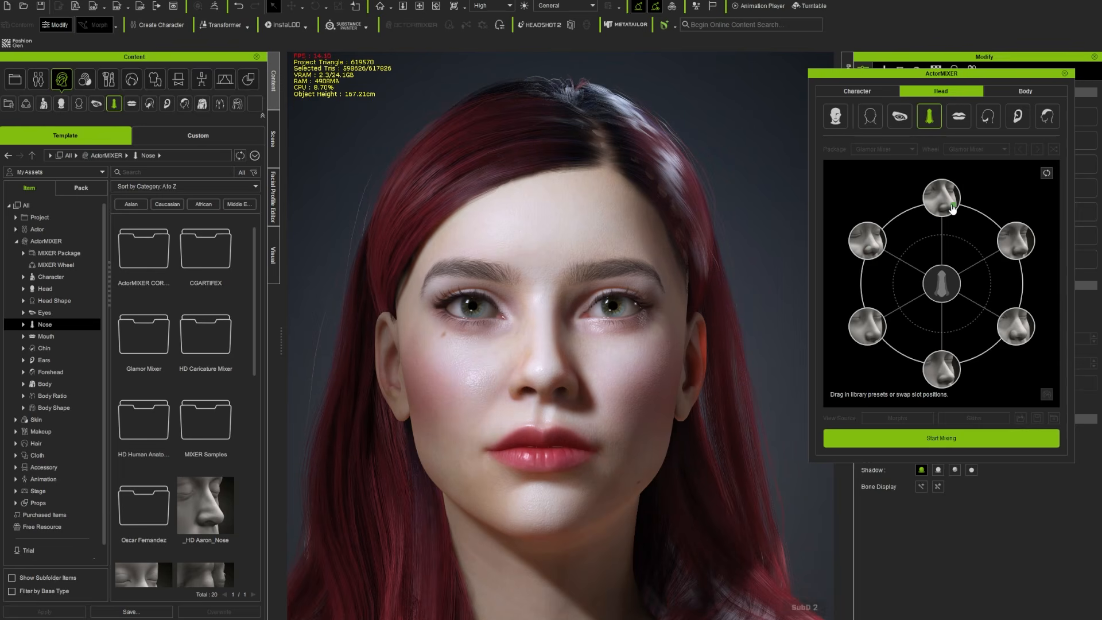
{"action": "left_click", "coordinate": [1015, 244]}
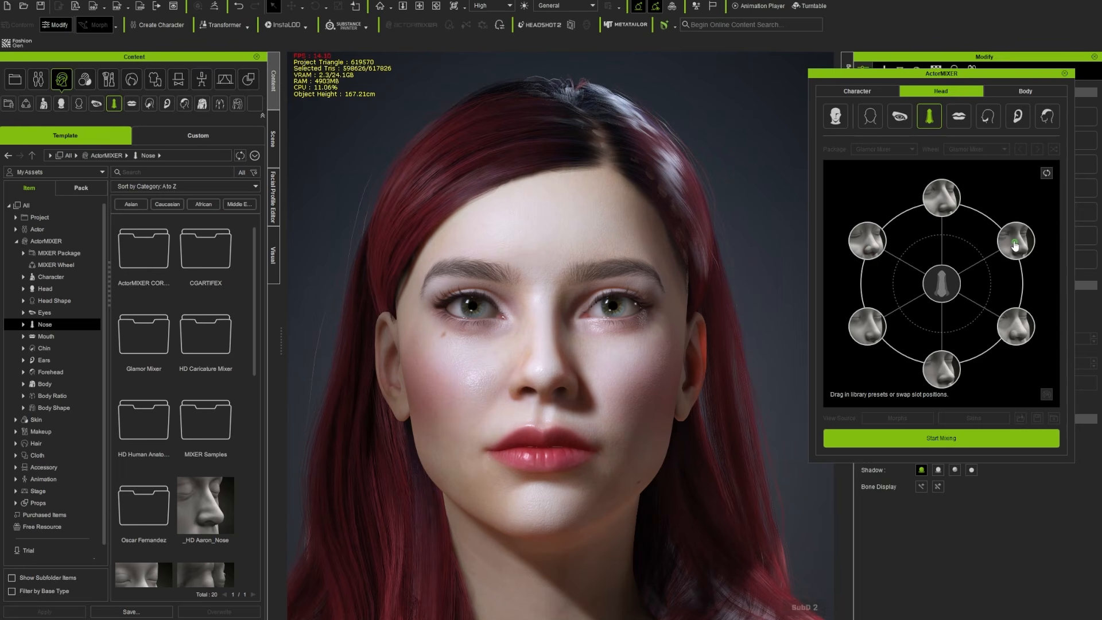
{"action": "left_click", "coordinate": [1010, 315]}
{"action": "left_click", "coordinate": [942, 360]}
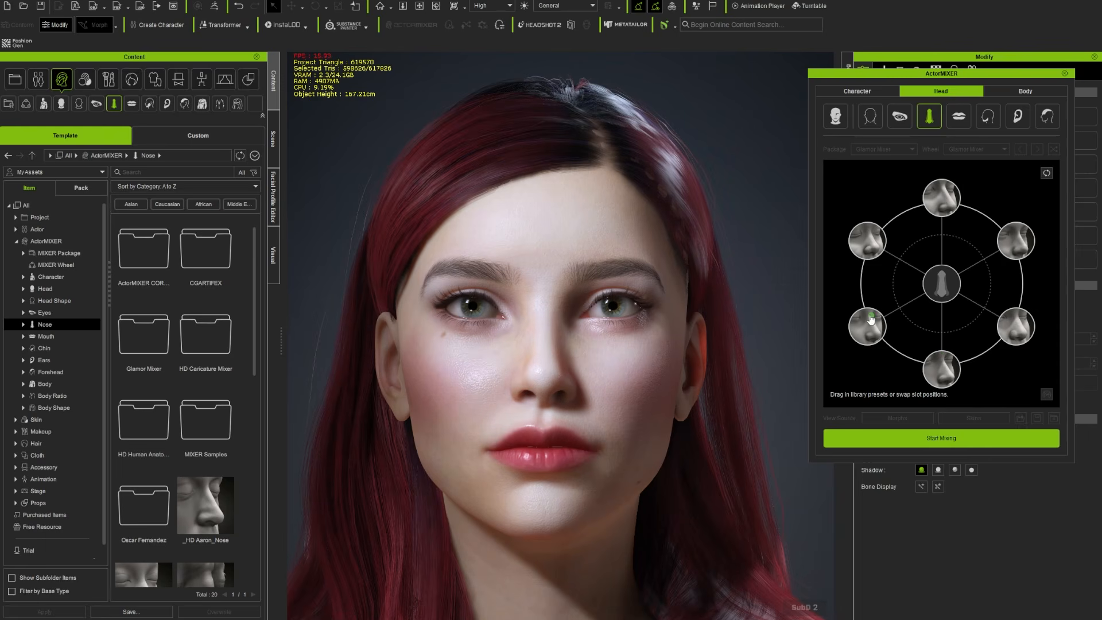
{"action": "left_click", "coordinate": [922, 336]}
{"action": "left_click", "coordinate": [879, 330]}
Blend the mouth through the Glamor Mixer presets and settle on a mix between the two left-hand mouths.
{"action": "left_click", "coordinate": [959, 117]}
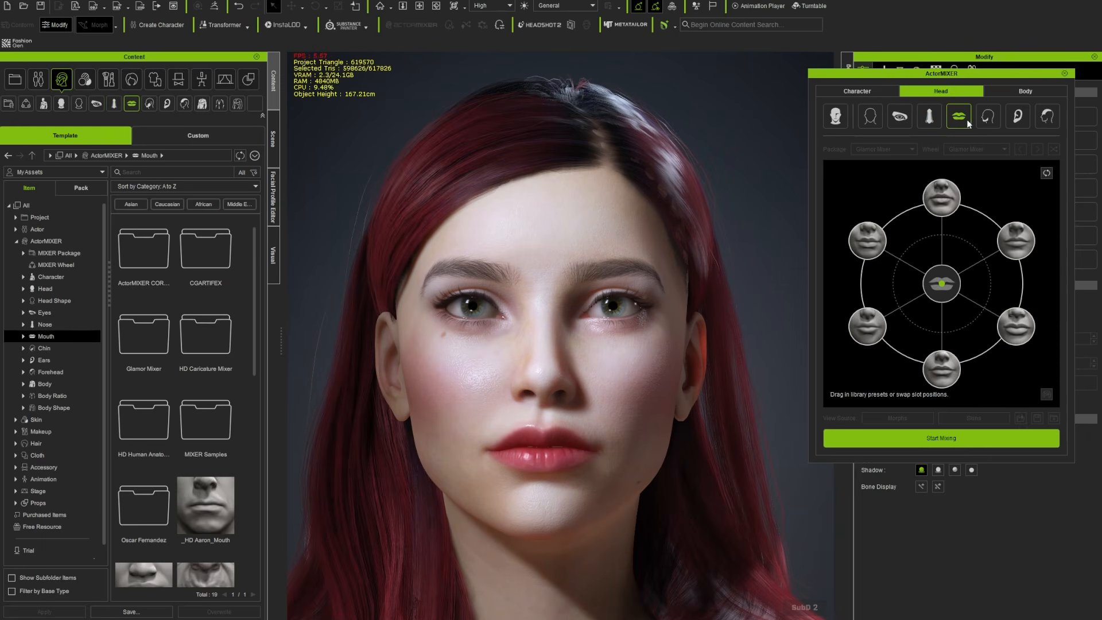
{"action": "right_click_drag", "start_coordinate": [696, 431], "coordinate": [777, 413]}
{"action": "left_click_drag", "start_coordinate": [943, 290], "coordinate": [1028, 256]}
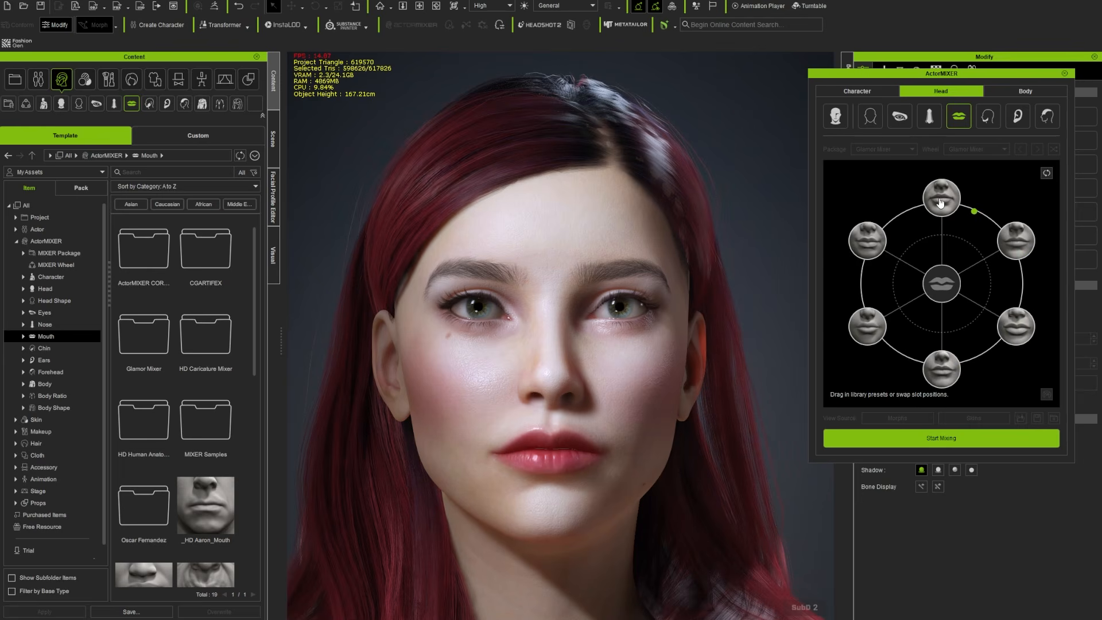
{"action": "left_click_drag", "start_coordinate": [940, 202], "coordinate": [870, 335]}
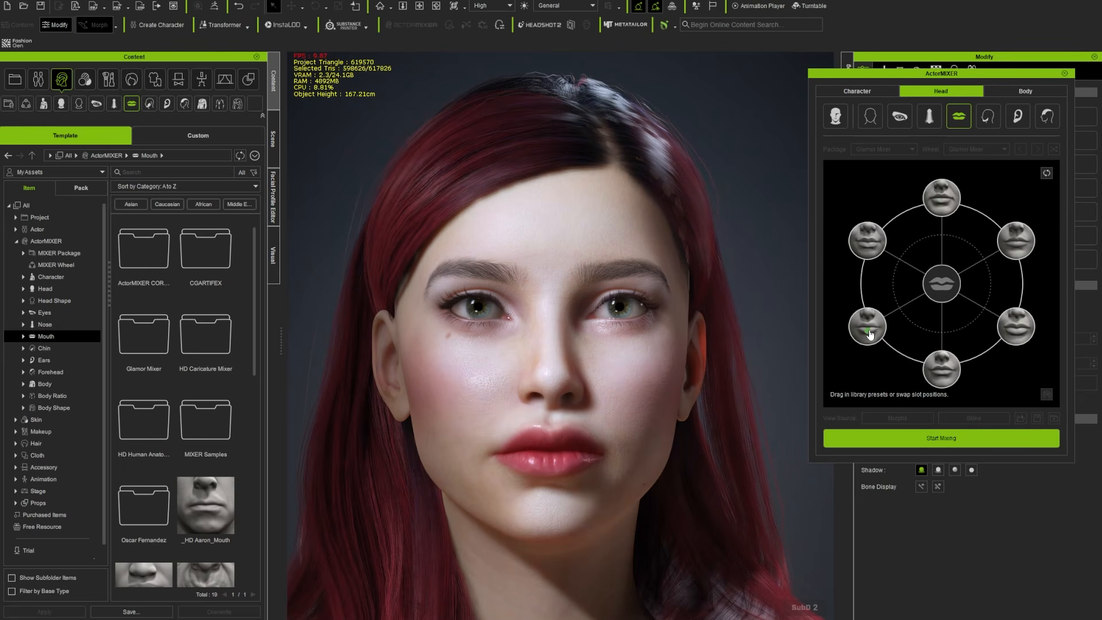
{"action": "left_click_drag", "start_coordinate": [863, 277], "coordinate": [888, 286]}
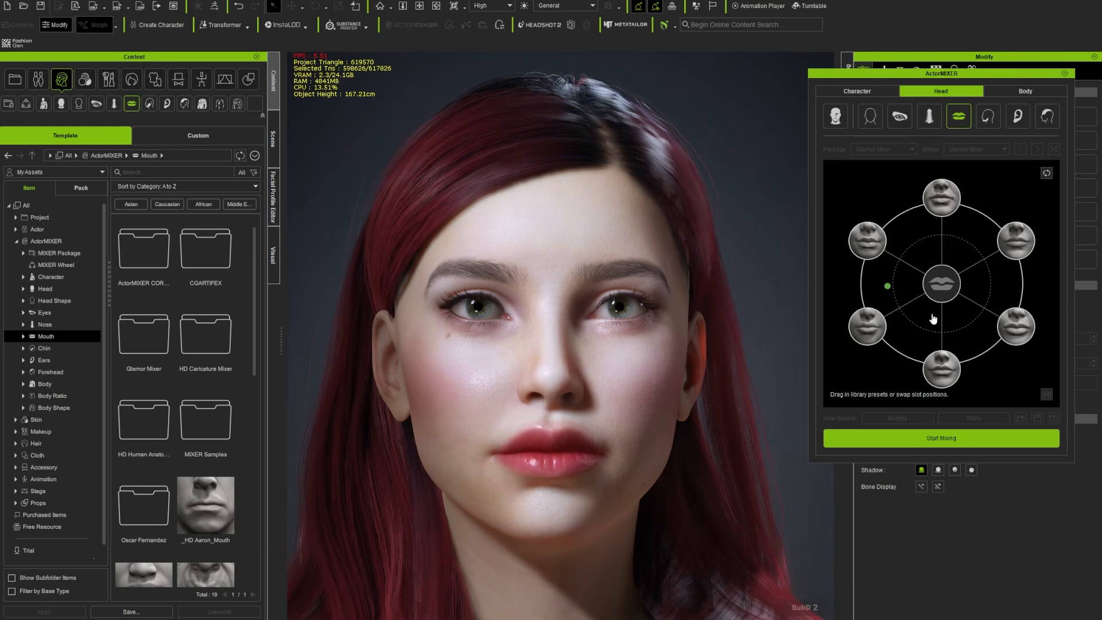
Try the Glamor Mixer chin presets around the wheel and settle on a blend close to the lower-right chin.
{"action": "left_click", "coordinate": [983, 121]}
{"action": "right_click_drag", "start_coordinate": [689, 395], "coordinate": [826, 322]}
{"action": "left_click_drag", "start_coordinate": [942, 284], "coordinate": [875, 252]}
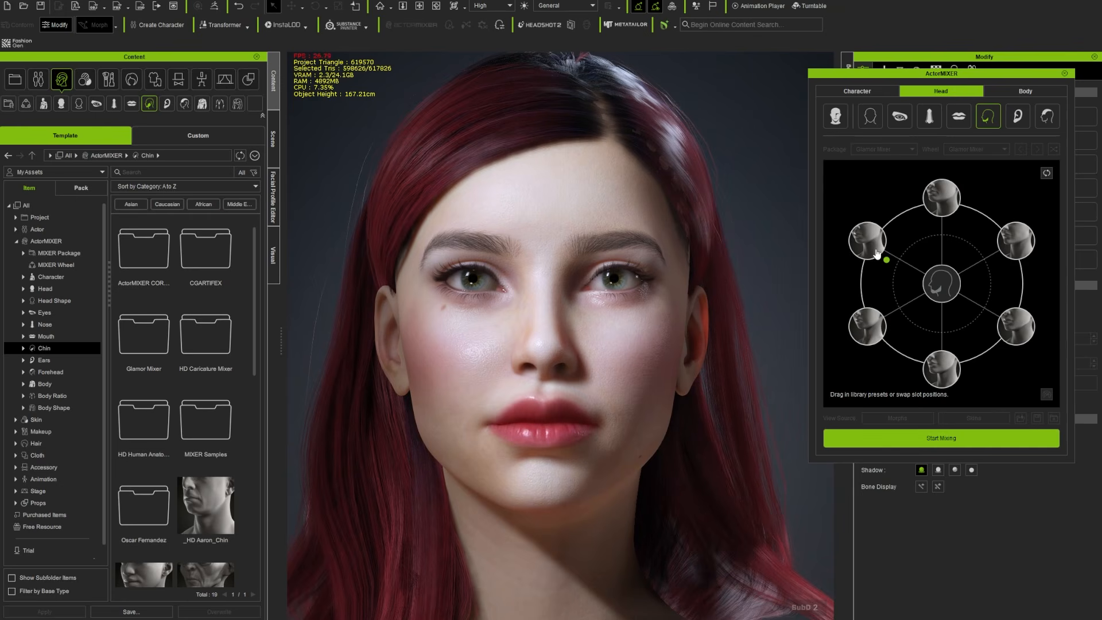
{"action": "left_click", "coordinate": [951, 215]}
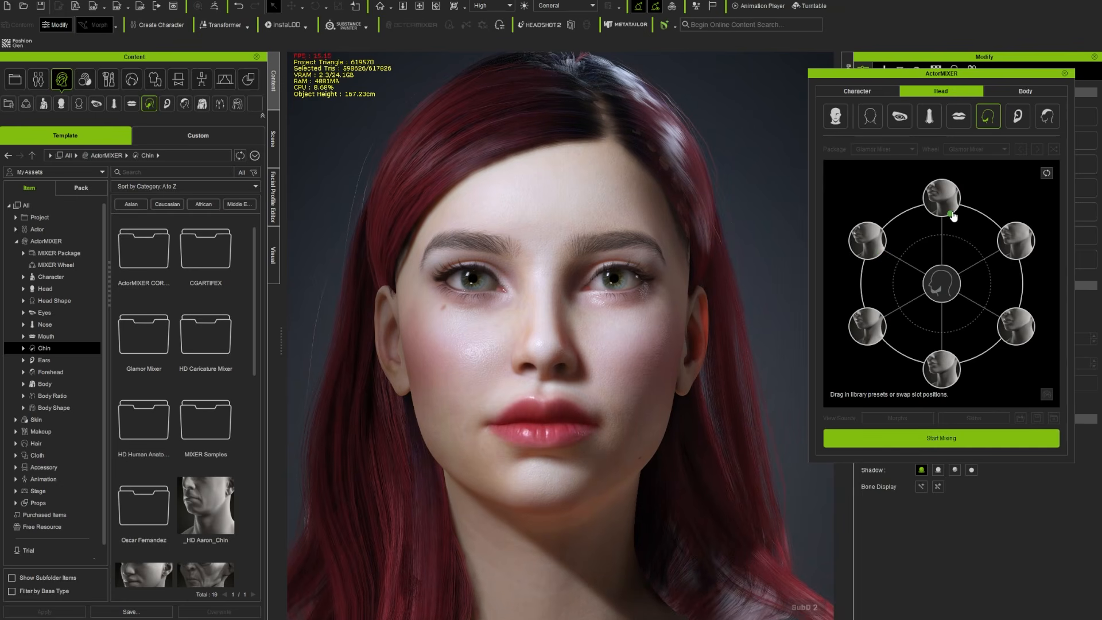
{"action": "left_click", "coordinate": [1002, 251]}
{"action": "left_click", "coordinate": [1021, 314]}
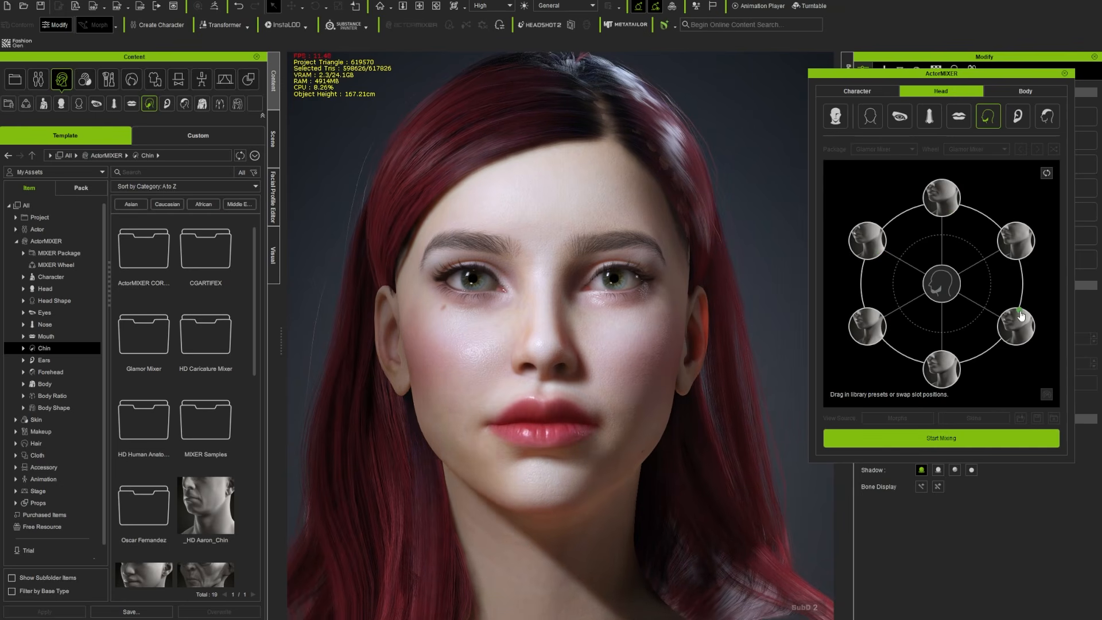
{"action": "left_click", "coordinate": [948, 352]}
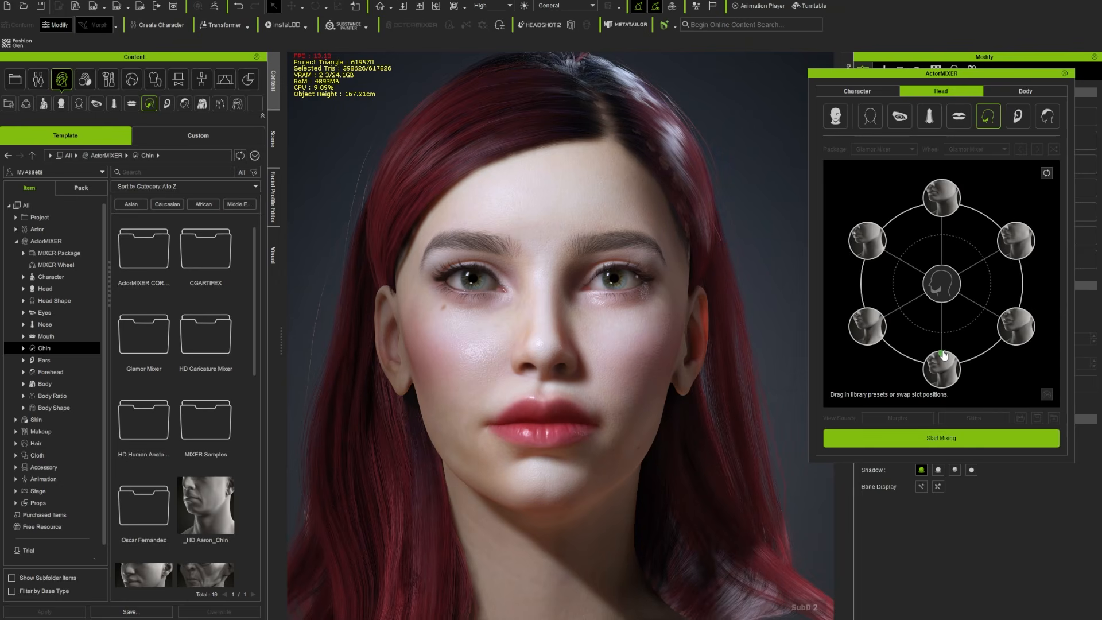
{"action": "left_click", "coordinate": [884, 330]}
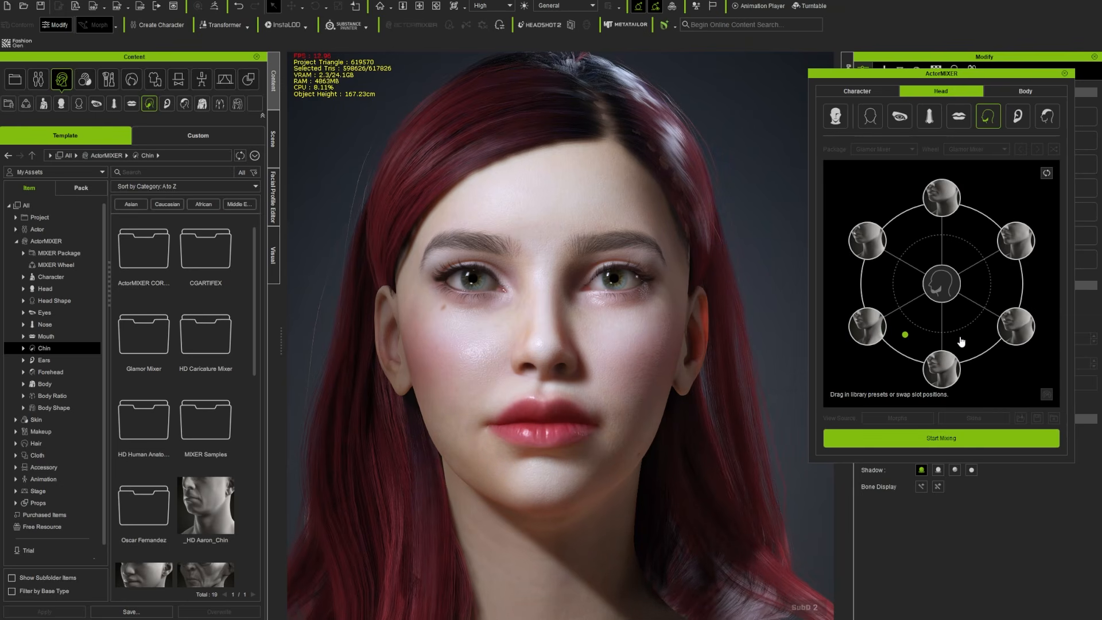
{"action": "left_click", "coordinate": [1016, 330]}
{"action": "left_click_drag", "start_coordinate": [1018, 333], "coordinate": [997, 323]}
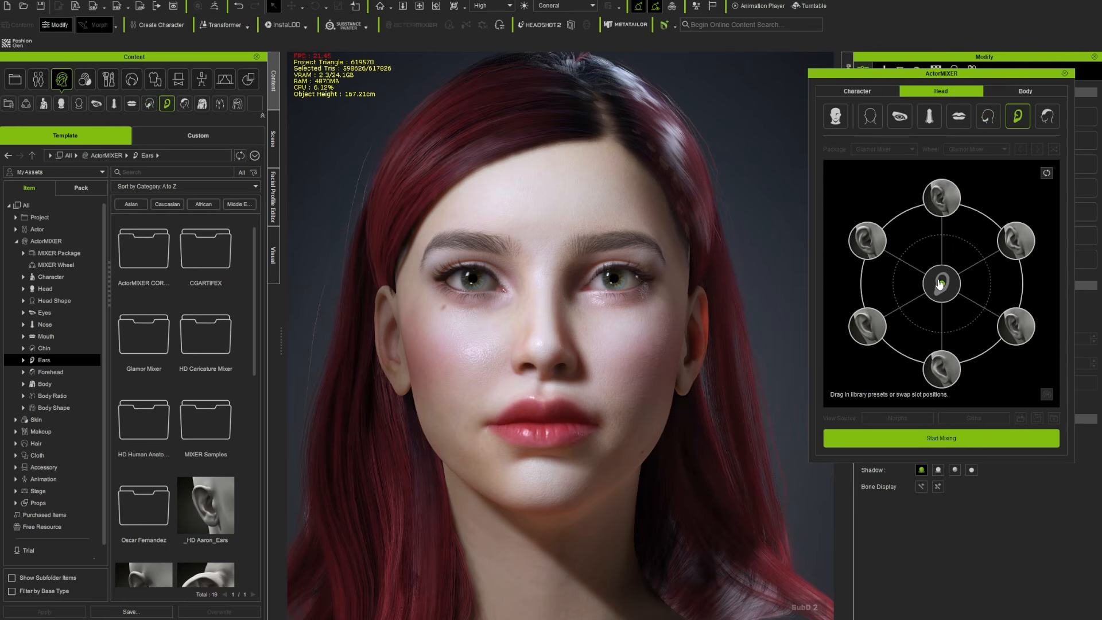
Try the Glamor Mixer ear presets around the wheel and settle on a partial blend between the bottom and lower-right ears.
{"action": "left_click_drag", "start_coordinate": [932, 281], "coordinate": [935, 214]}
{"action": "left_click_drag", "start_coordinate": [1009, 243], "coordinate": [1027, 244]}
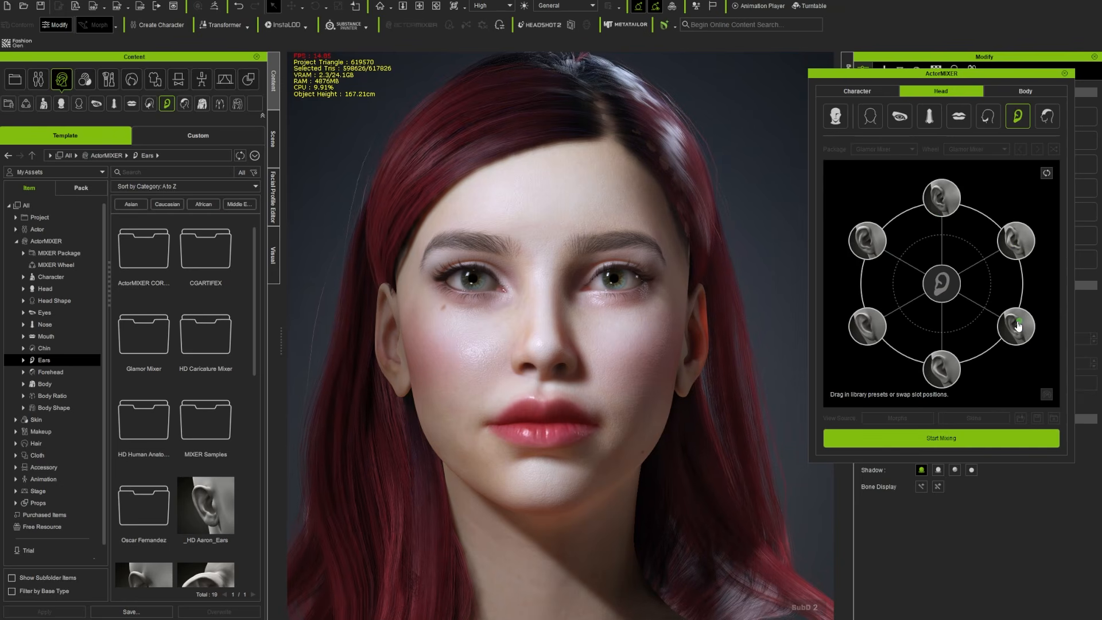
{"action": "left_click", "coordinate": [939, 361]}
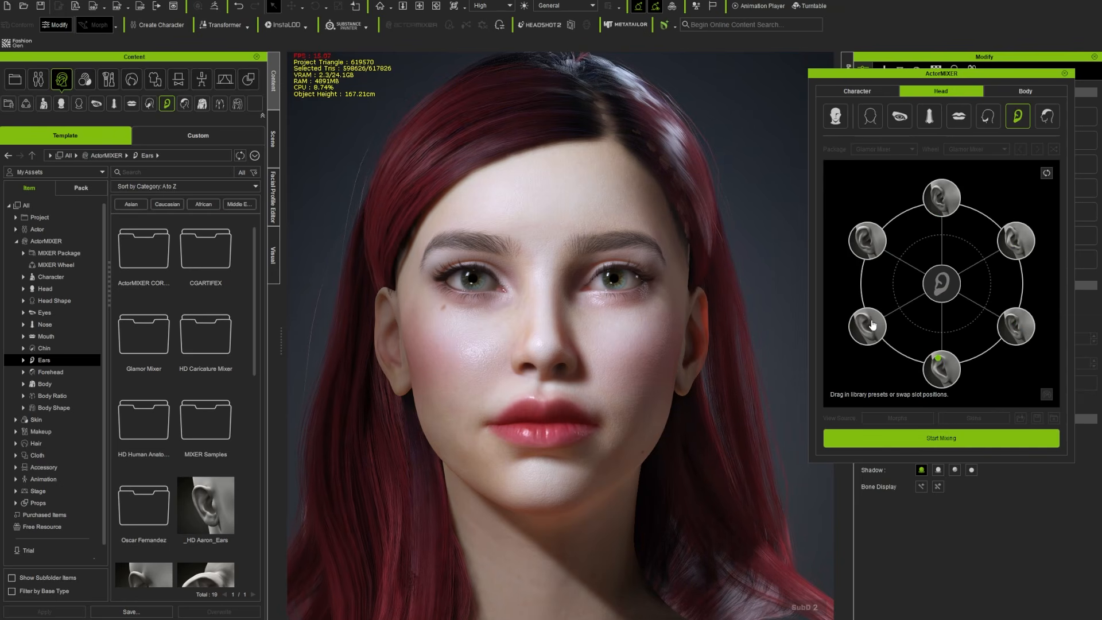
{"action": "left_click_drag", "start_coordinate": [957, 333], "coordinate": [973, 319]}
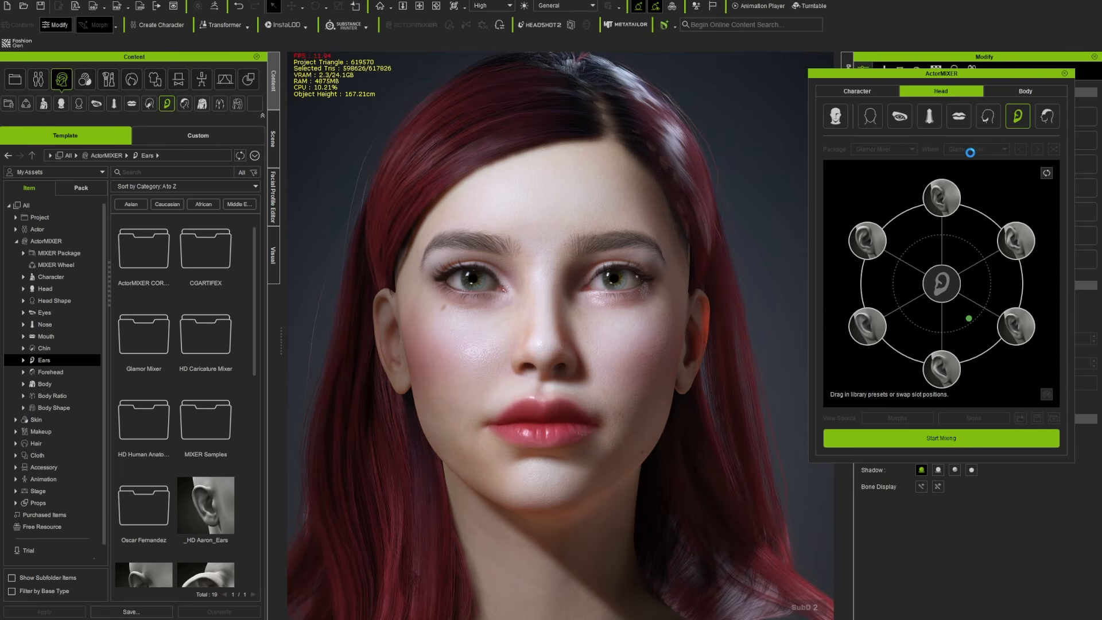
Mix the forehead while viewing the head in profile, ending on the upper-right Glamor Mixer forehead preset.
{"action": "left_click", "coordinate": [1048, 116]}
{"action": "left_click_drag", "start_coordinate": [721, 346], "coordinate": [513, 345], "text": "alt"}
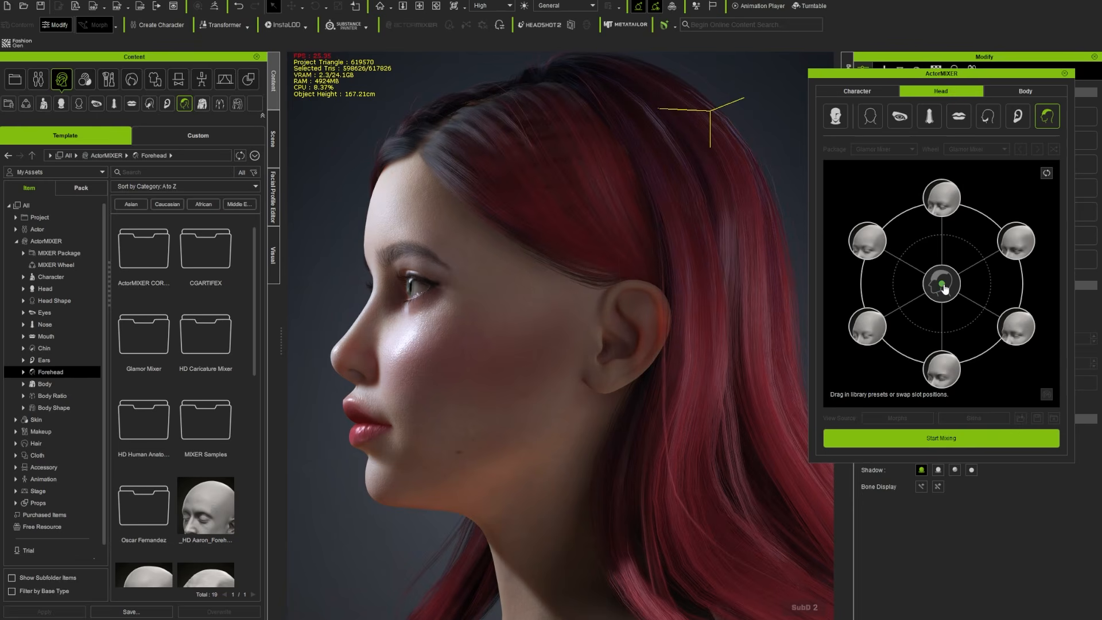
{"action": "left_click_drag", "start_coordinate": [945, 289], "coordinate": [1019, 256]}
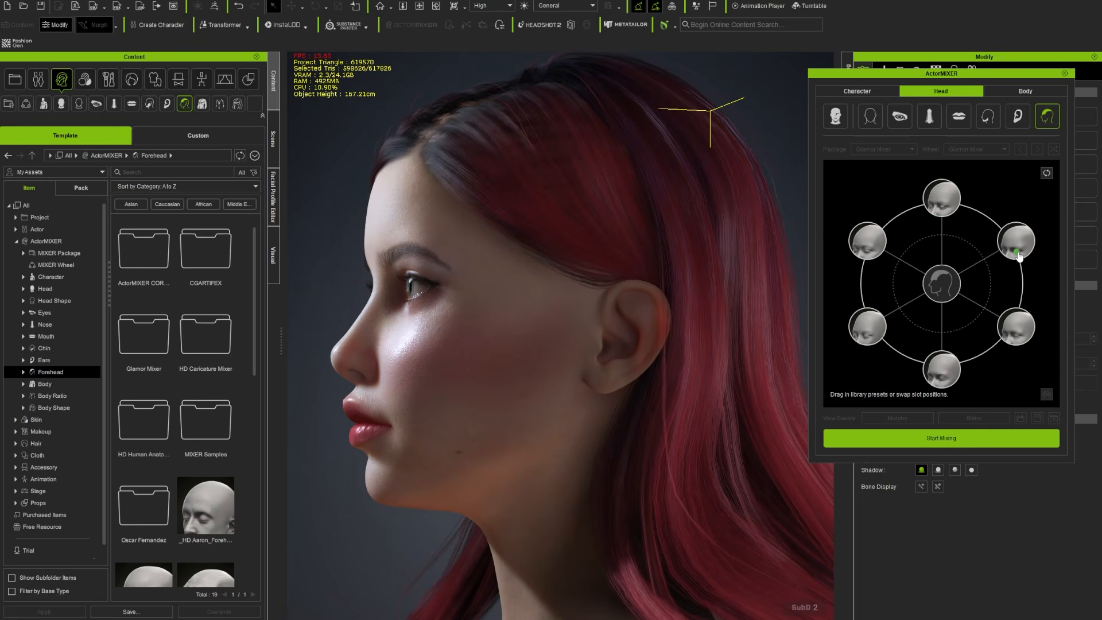
{"action": "right_click_drag", "start_coordinate": [564, 384], "coordinate": [700, 384]}
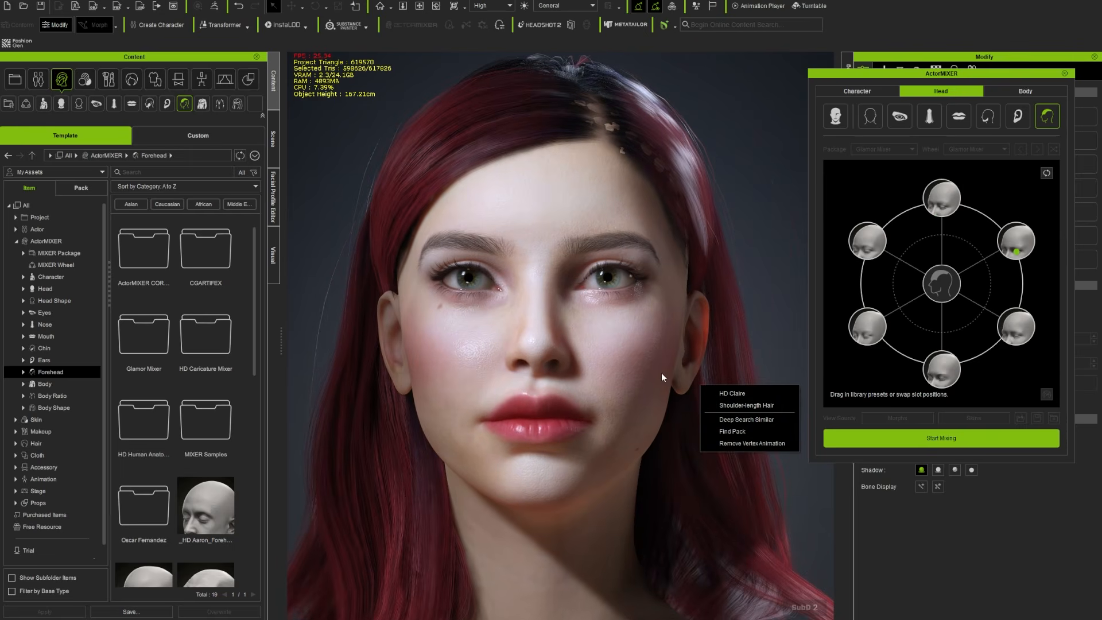
Try the Glamor Mixer full-character presets around the wheel, settle close to the original at the centre, and finish mixing.
{"action": "left_click", "coordinate": [856, 91]}
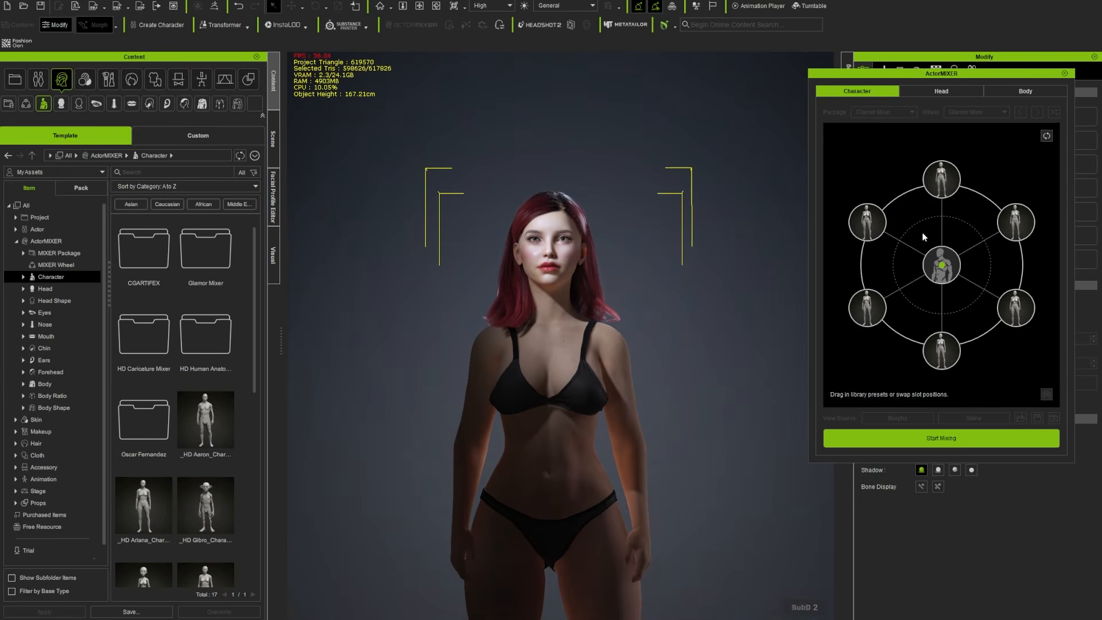
{"action": "left_click_drag", "start_coordinate": [944, 268], "coordinate": [867, 221]}
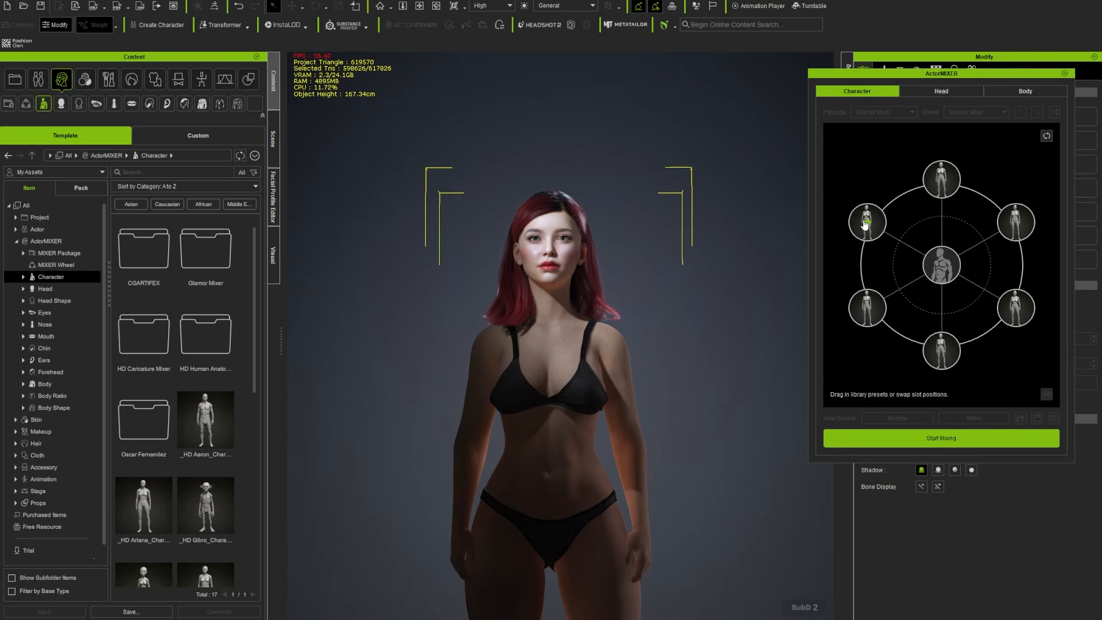
{"action": "left_click", "coordinate": [941, 187]}
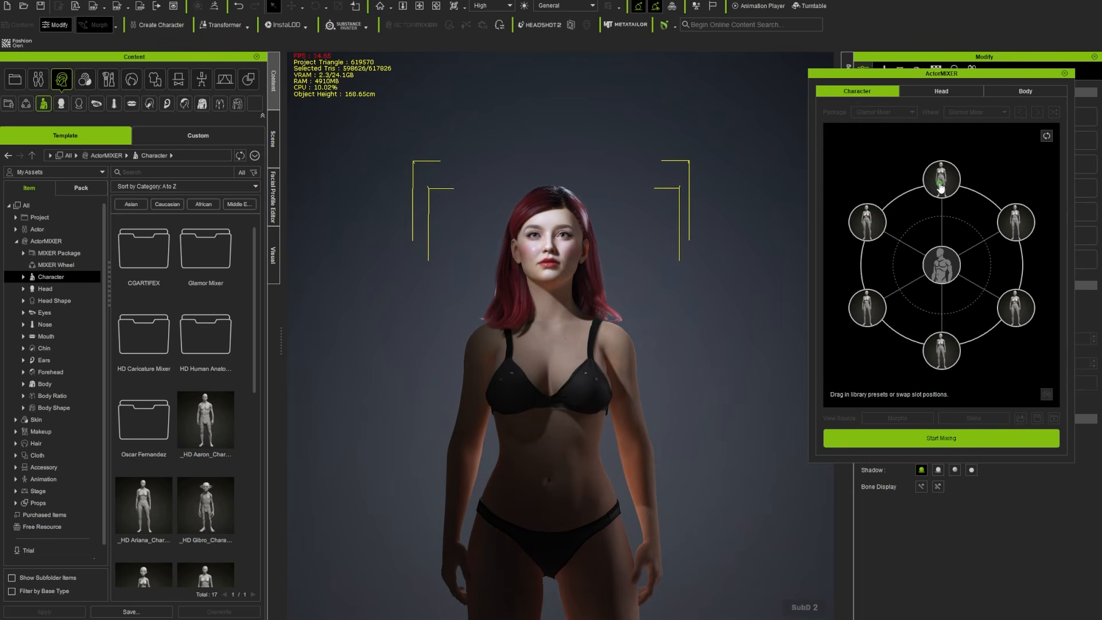
{"action": "left_click", "coordinate": [1005, 220]}
{"action": "left_click_drag", "start_coordinate": [1006, 222], "coordinate": [998, 306]}
{"action": "left_click", "coordinate": [945, 270]}
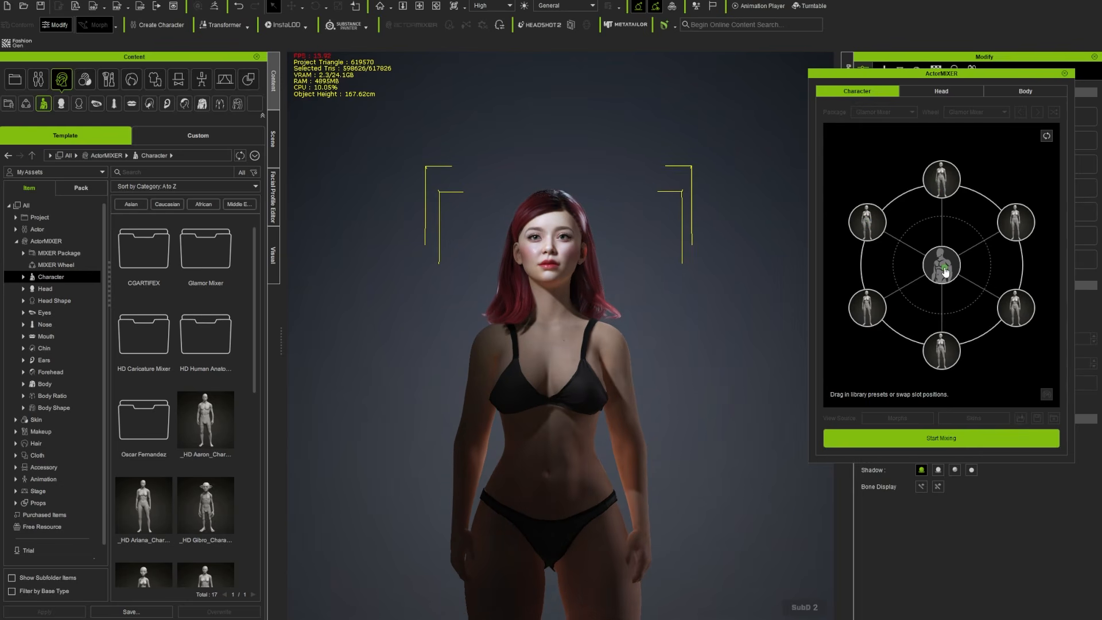
{"action": "left_click", "coordinate": [957, 436]}
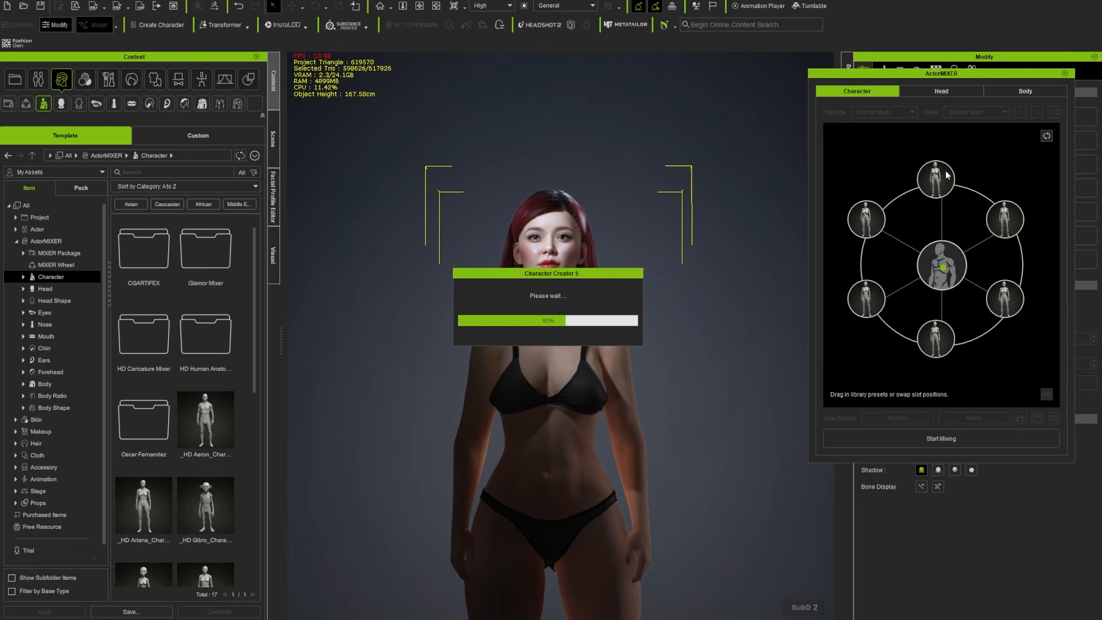
Load the Glamor Mixer package into the Body, Body Ratio and Body Shape wheels and return to the Body wheel.
{"action": "left_click", "coordinate": [1027, 93]}
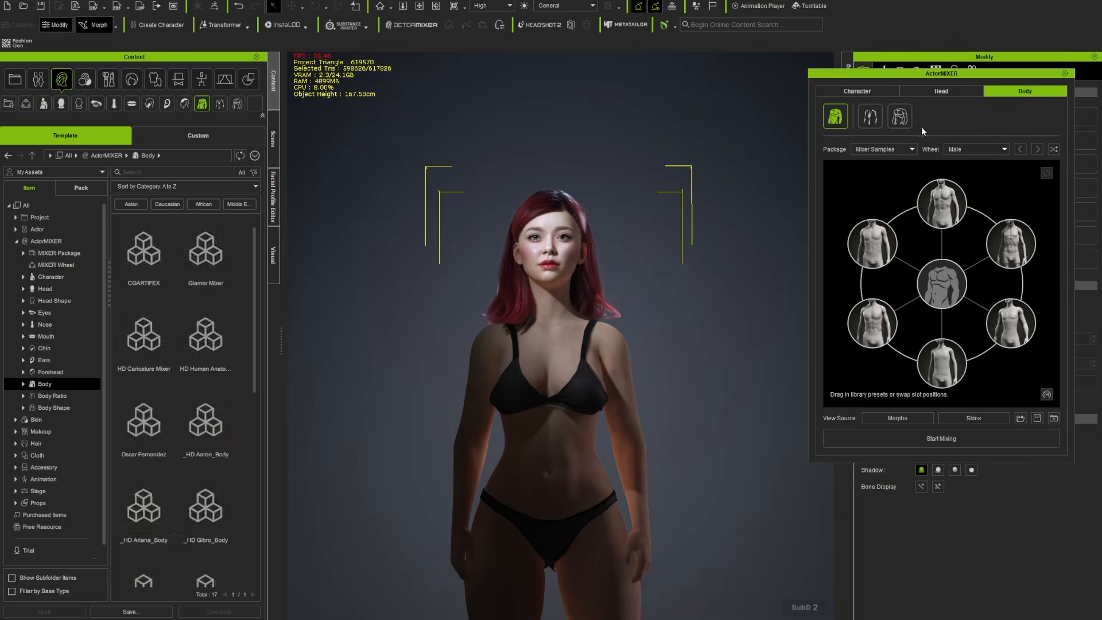
{"action": "left_click", "coordinate": [891, 149]}
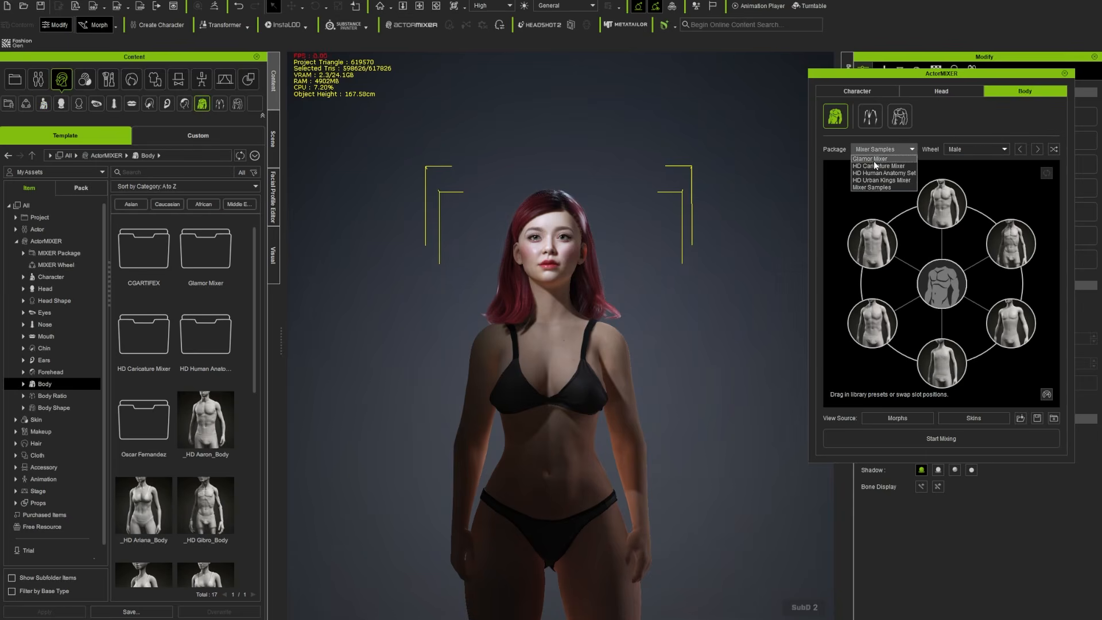
{"action": "left_click", "coordinate": [874, 161]}
{"action": "left_click", "coordinate": [872, 118]}
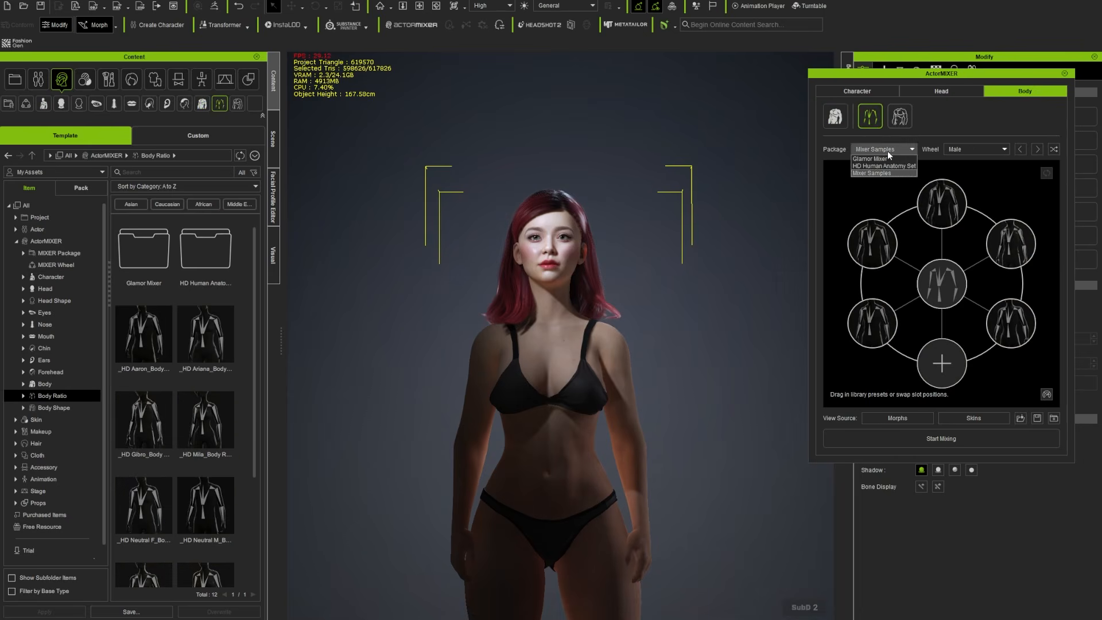
{"action": "left_click", "coordinate": [900, 117]}
{"action": "left_click", "coordinate": [882, 152]}
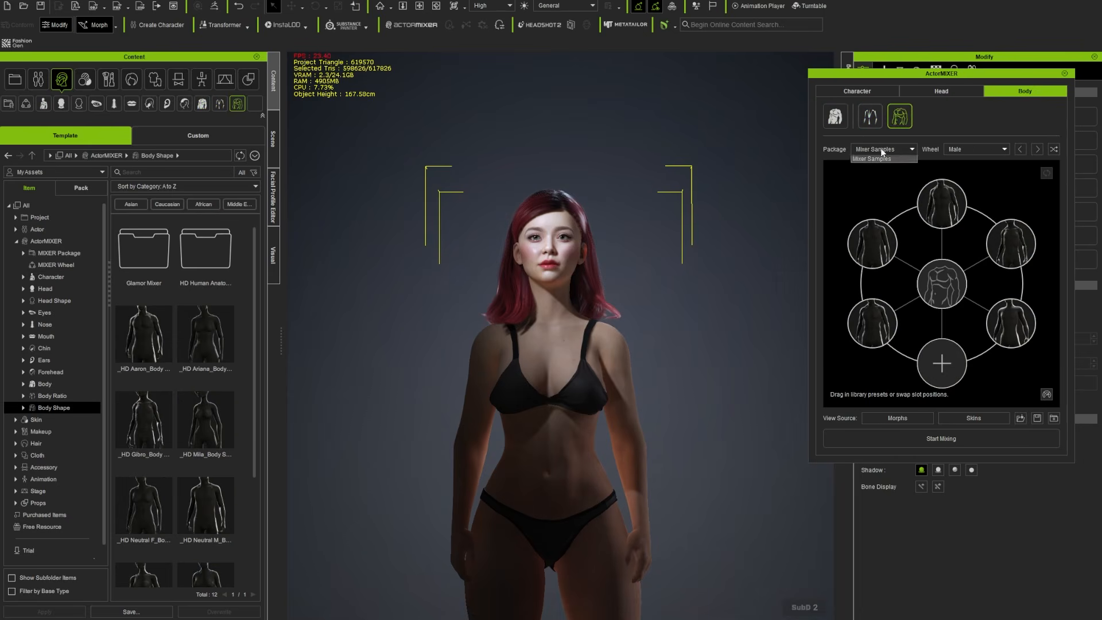
{"action": "left_click", "coordinate": [887, 162]}
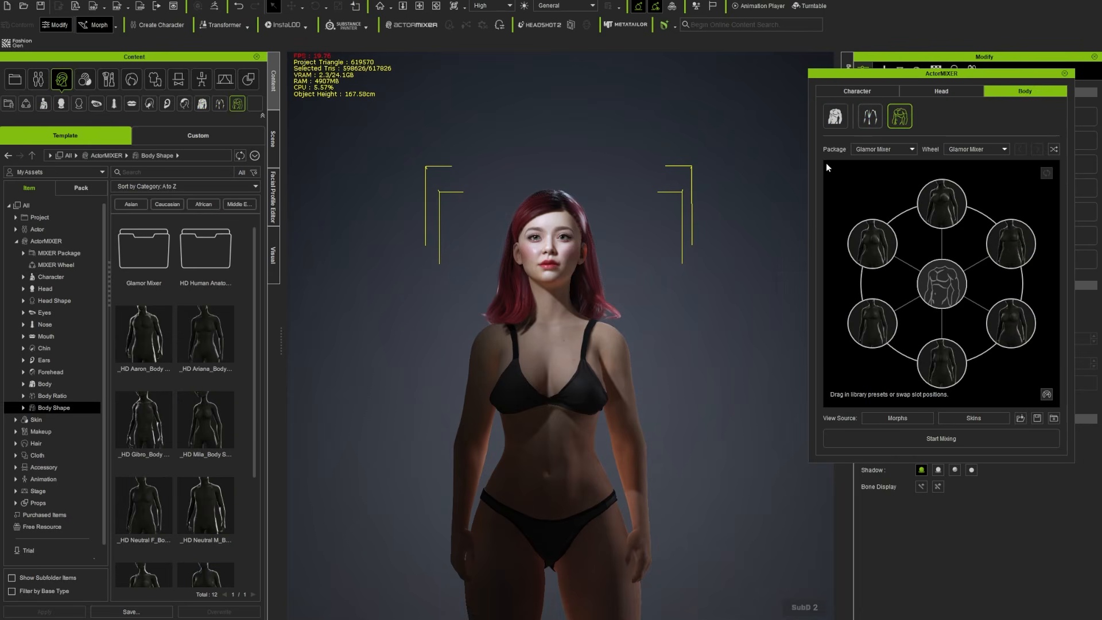
{"action": "left_click", "coordinate": [838, 118]}
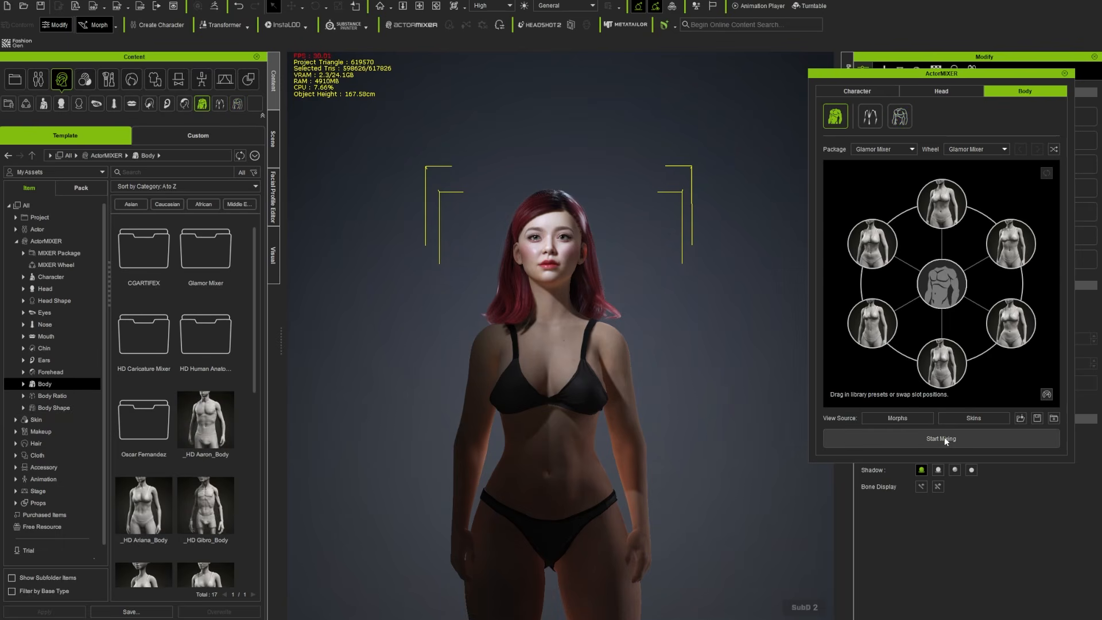
Start mixing and try the Glamor Mixer body presets, settling on a partial blend between the top and upper-right bodies.
{"action": "left_click", "coordinate": [960, 439]}
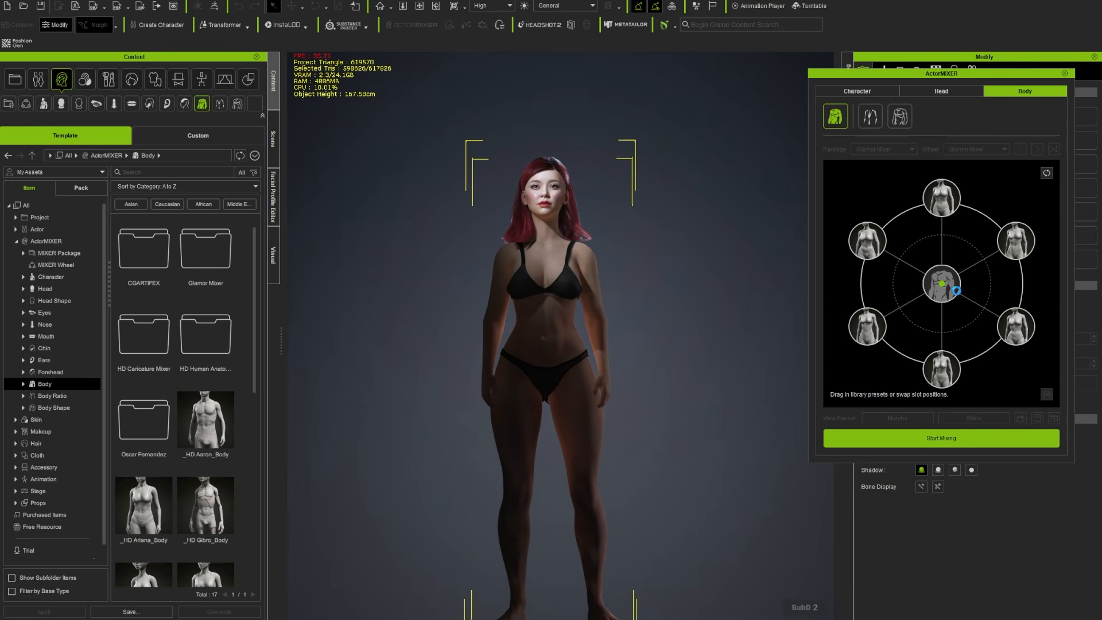
{"action": "left_click_drag", "start_coordinate": [943, 286], "coordinate": [898, 318]}
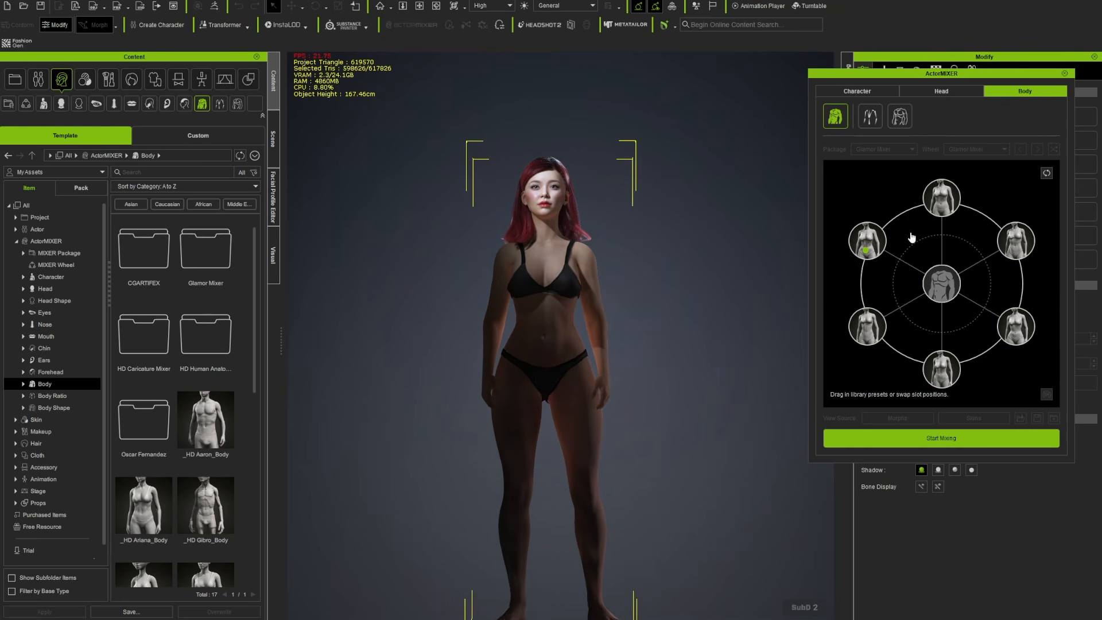
{"action": "left_click_drag", "start_coordinate": [912, 237], "coordinate": [926, 228]}
{"action": "left_click", "coordinate": [923, 255]}
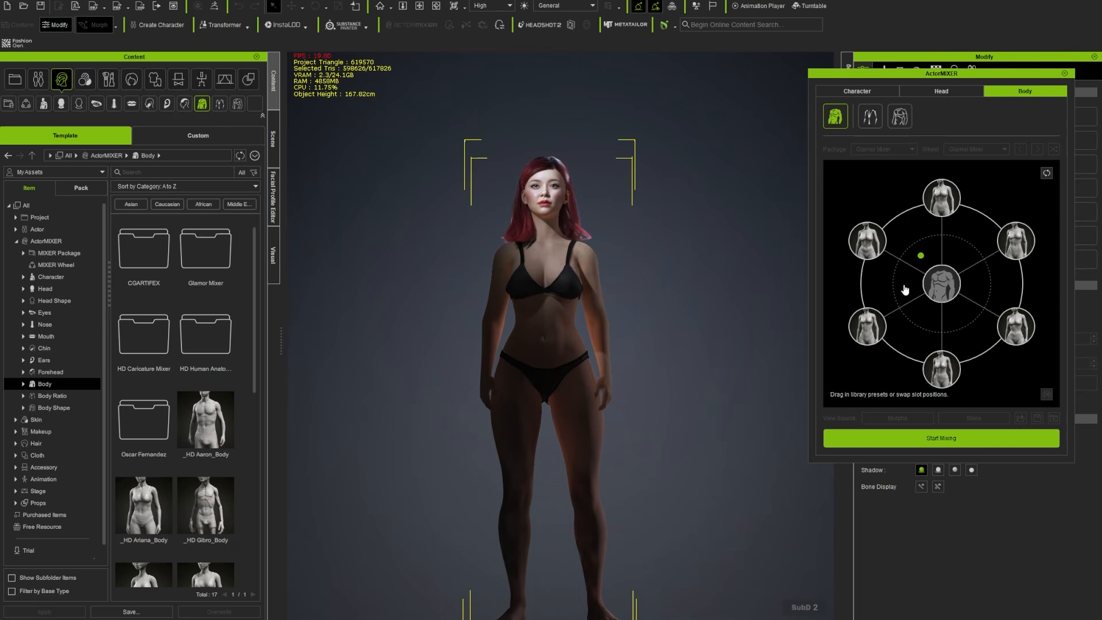
{"action": "left_click", "coordinate": [907, 292]}
{"action": "left_click", "coordinate": [925, 232]}
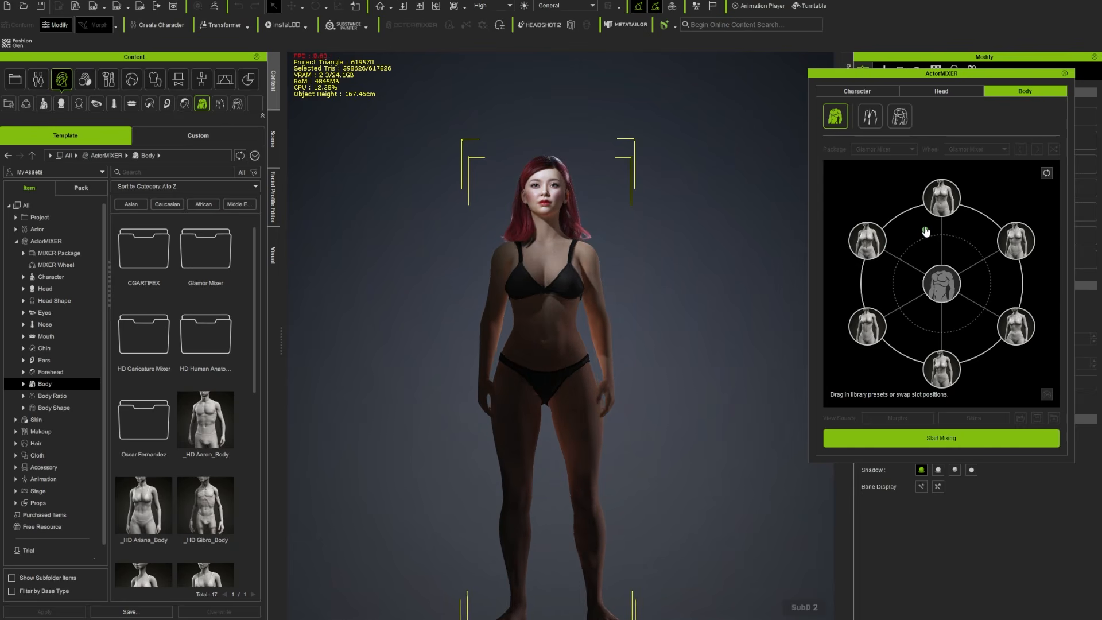
{"action": "left_click", "coordinate": [921, 253]}
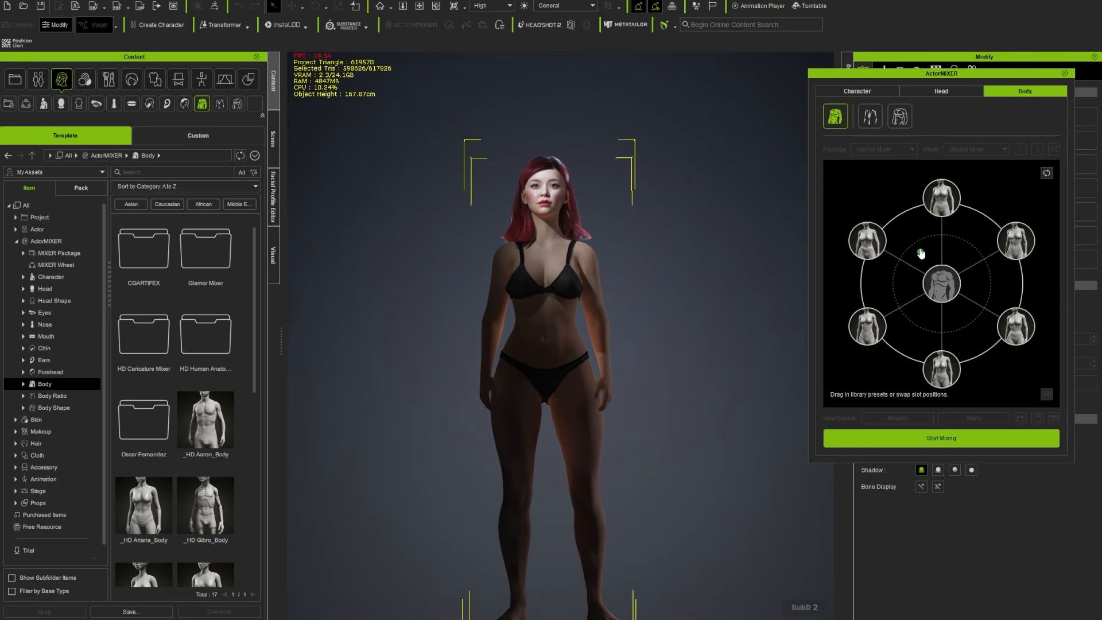
{"action": "left_click", "coordinate": [959, 248]}
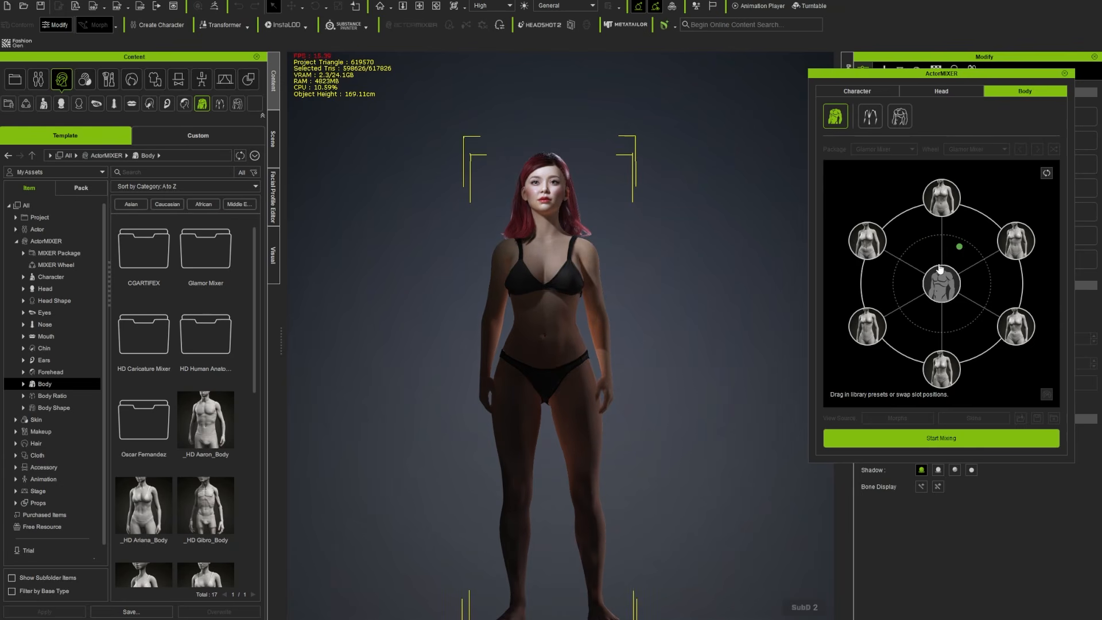
Try the Glamor Mixer body ratio presets and settle on a very slight blend near the centre of the wheel.
{"action": "left_click", "coordinate": [871, 116]}
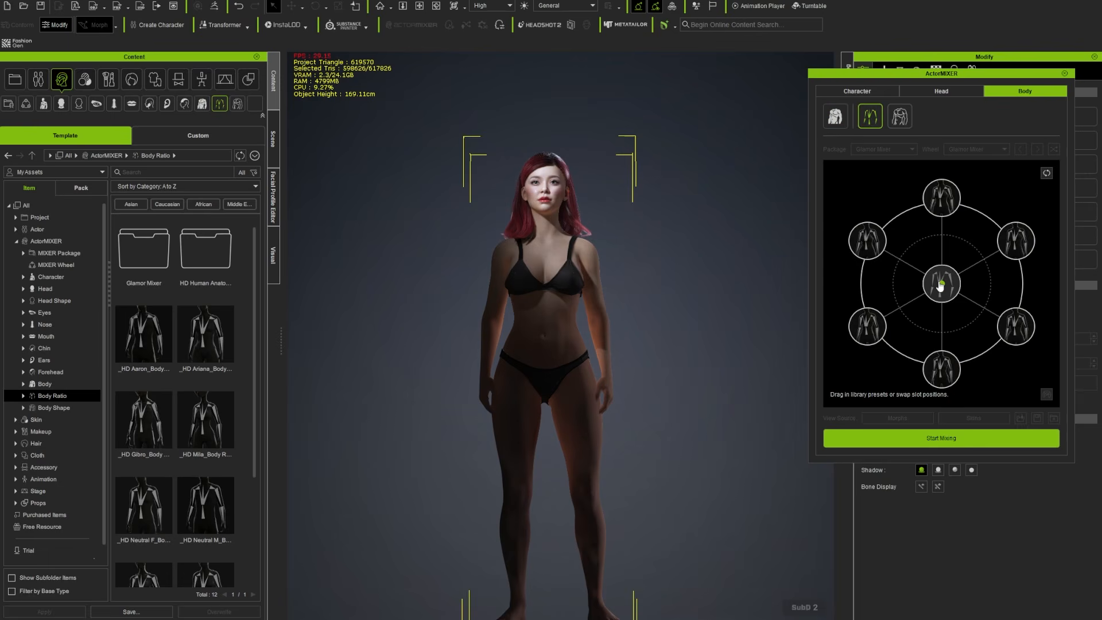
{"action": "left_click_drag", "start_coordinate": [924, 285], "coordinate": [1000, 242]}
{"action": "left_click", "coordinate": [985, 254]}
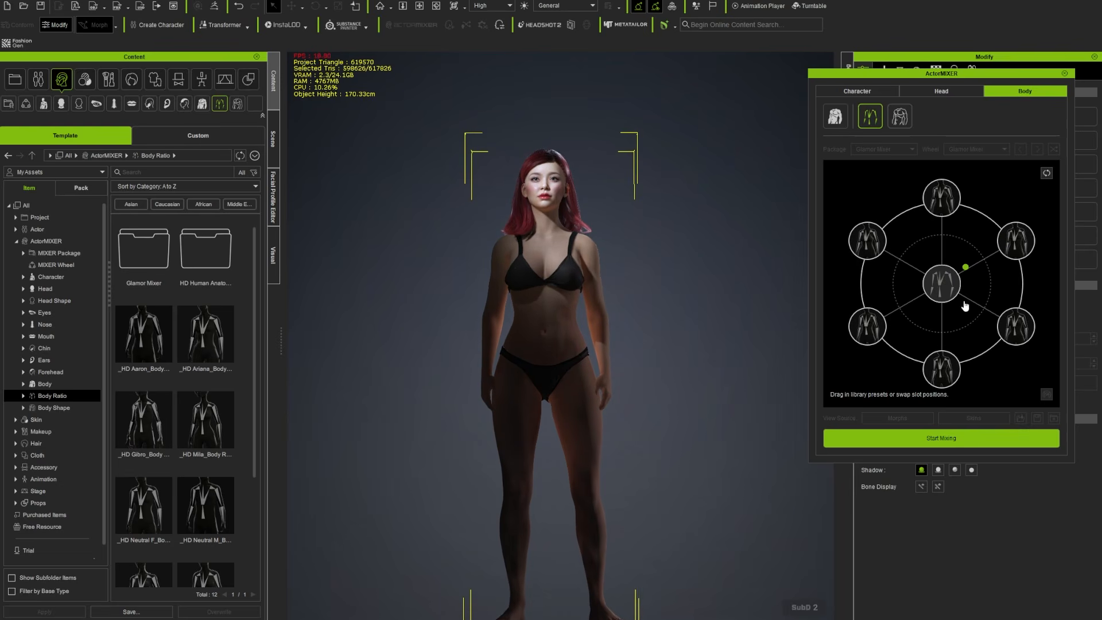
{"action": "left_click", "coordinate": [940, 325]}
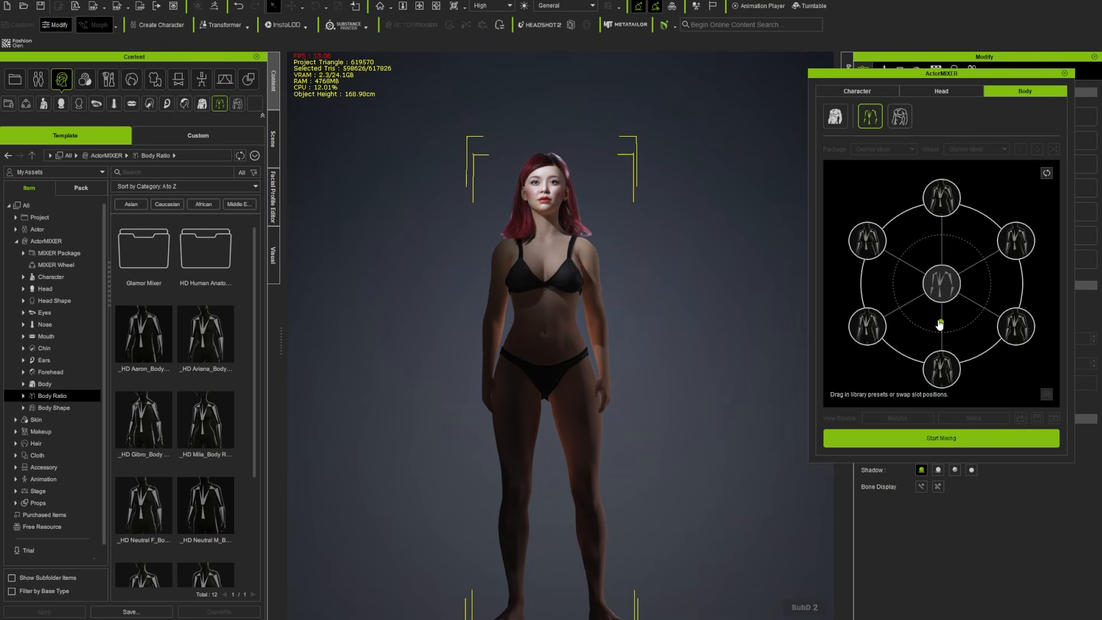
{"action": "left_click_drag", "start_coordinate": [940, 325], "coordinate": [946, 292]}
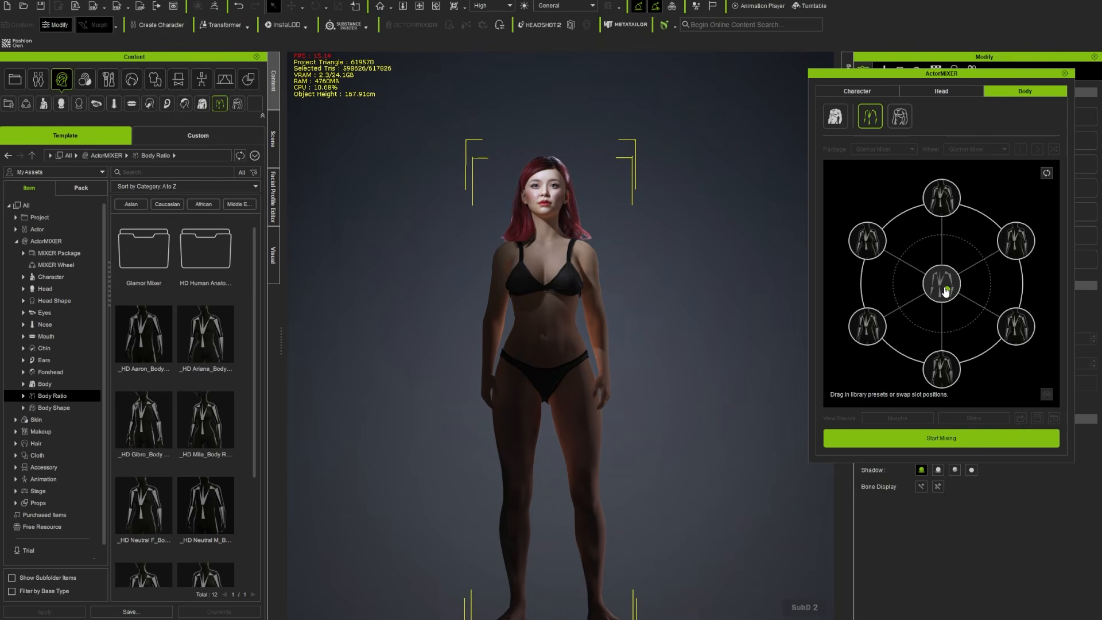
Blend the body shape toward the bottom Glamor Mixer preset, slightly to its right, and finish mixing.
{"action": "left_click", "coordinate": [904, 116]}
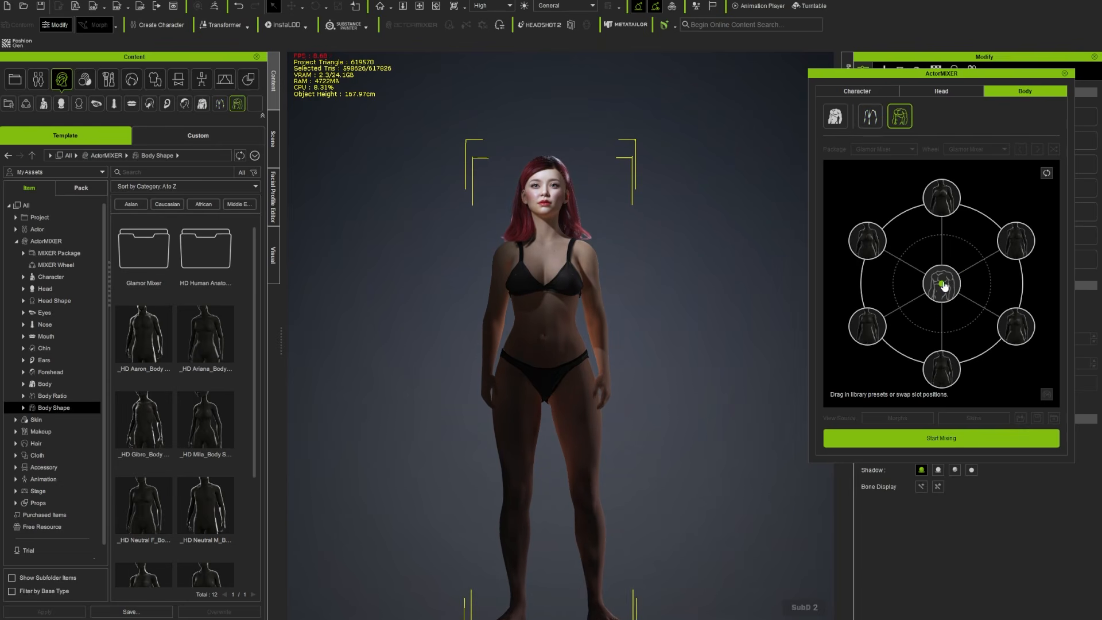
{"action": "left_click_drag", "start_coordinate": [922, 279], "coordinate": [956, 333]}
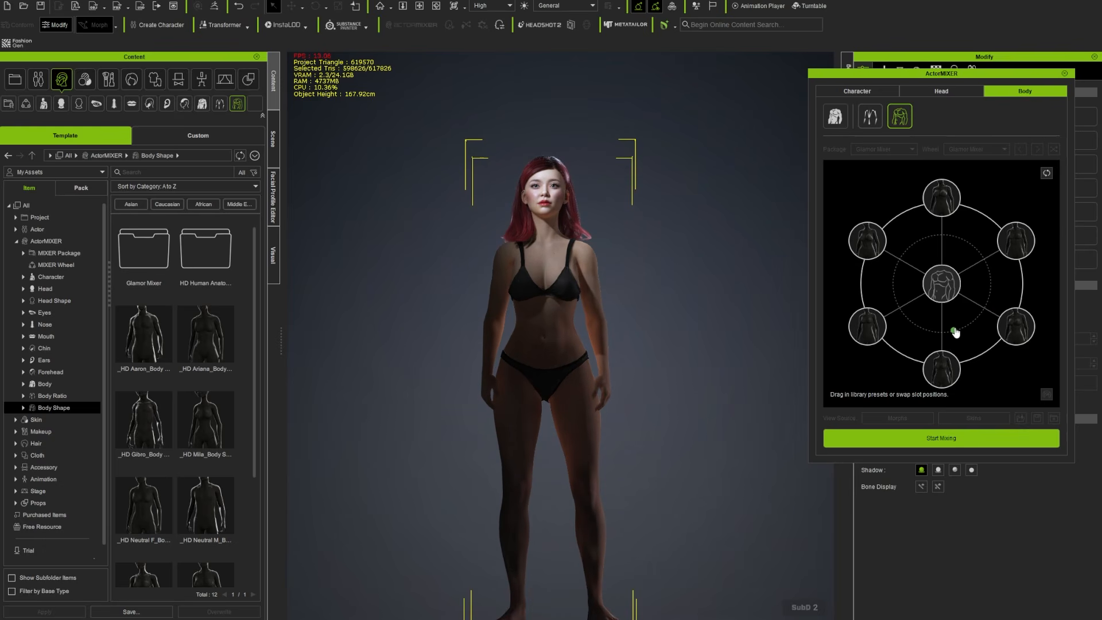
{"action": "left_click", "coordinate": [942, 439]}
Examine the mixed character's body from several angles and inspect the face up close.
{"action": "scroll", "coordinate": [636, 327], "scroll_direction": "up", "scroll_amount": 5}
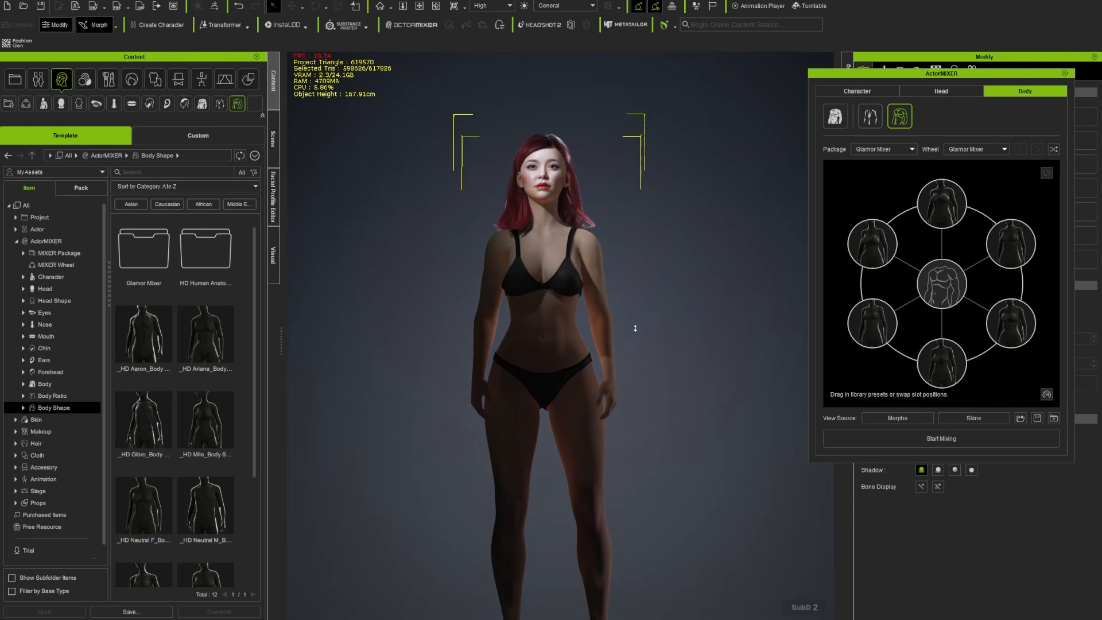
{"action": "middle_click_drag", "start_coordinate": [638, 326], "coordinate": [674, 450]}
{"action": "right_click_drag", "start_coordinate": [675, 451], "coordinate": [1068, 307]}
{"action": "right_click_drag", "start_coordinate": [551, 379], "coordinate": [560, 322]}
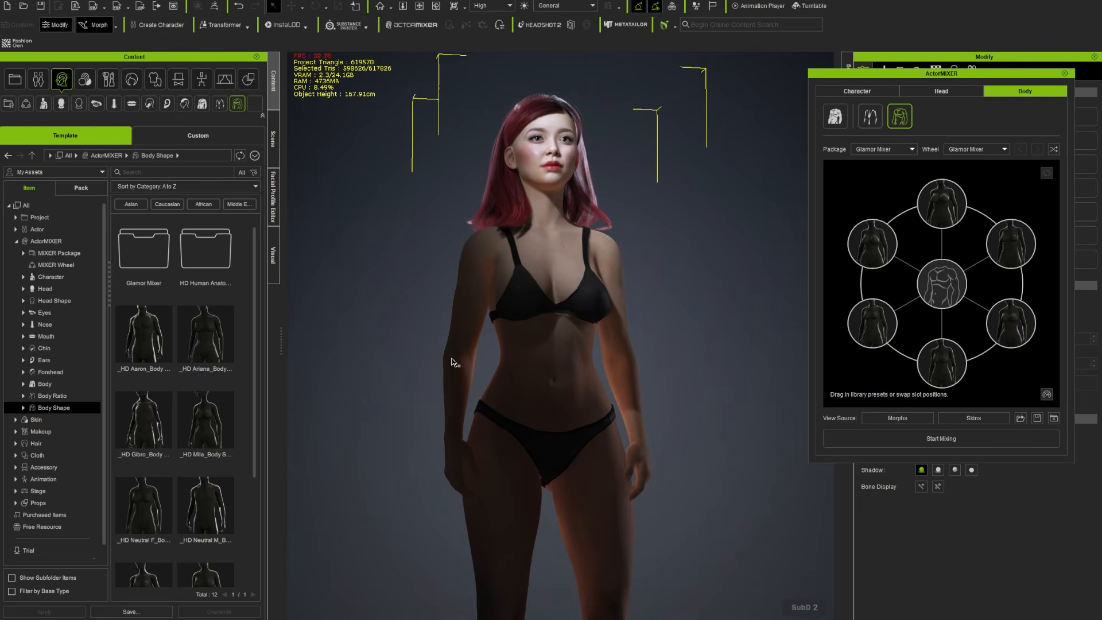
{"action": "scroll", "coordinate": [559, 287], "scroll_direction": "up", "scroll_amount": 5}
{"action": "middle_click_drag", "start_coordinate": [752, 217], "coordinate": [713, 528]}
{"action": "middle_click_drag", "start_coordinate": [653, 206], "coordinate": [711, 585]}
{"action": "scroll", "coordinate": [636, 267], "scroll_direction": "up", "scroll_amount": 6}
{"action": "scroll", "coordinate": [651, 313], "scroll_direction": "down", "scroll_amount": 3}
{"action": "right_click_drag", "start_coordinate": [655, 322], "coordinate": [621, 424]}
{"action": "scroll", "coordinate": [662, 296], "scroll_direction": "up", "scroll_amount": 3}
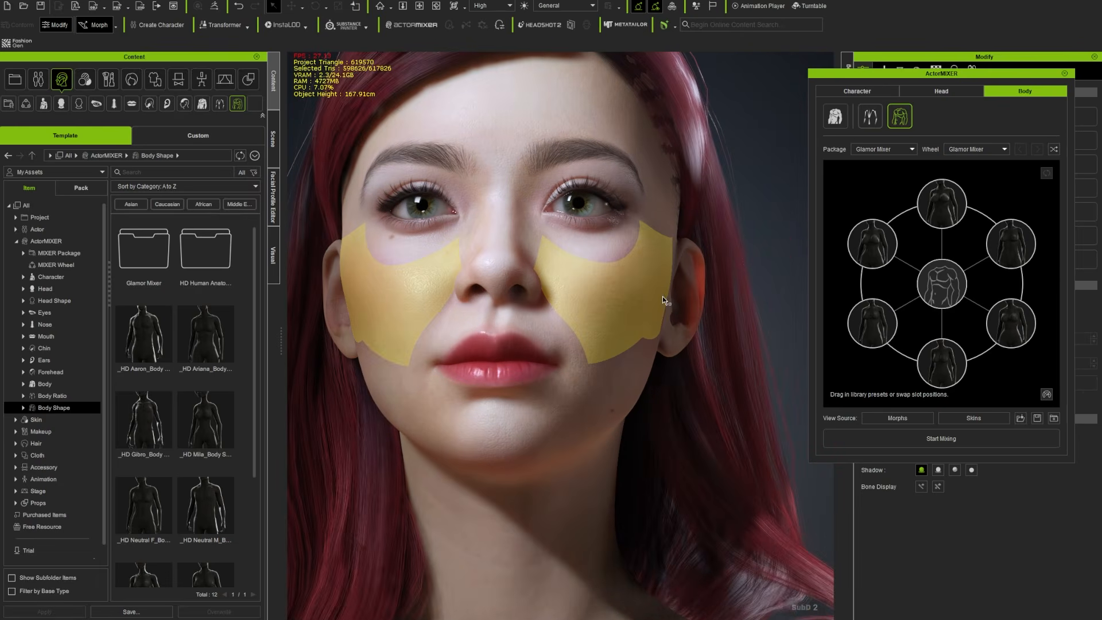
{"action": "scroll", "coordinate": [665, 298], "scroll_direction": "down", "scroll_amount": 2}
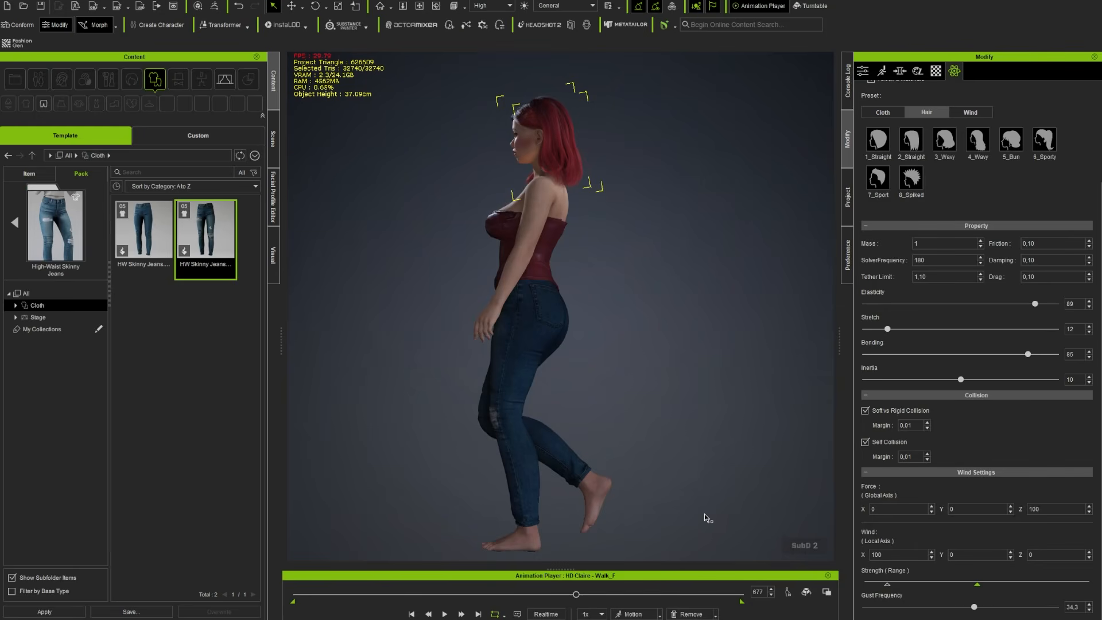
Frame the clothed HD Claire from the side and play the Walk_F animation.
{"action": "middle_click_drag", "start_coordinate": [431, 379], "coordinate": [546, 381]}
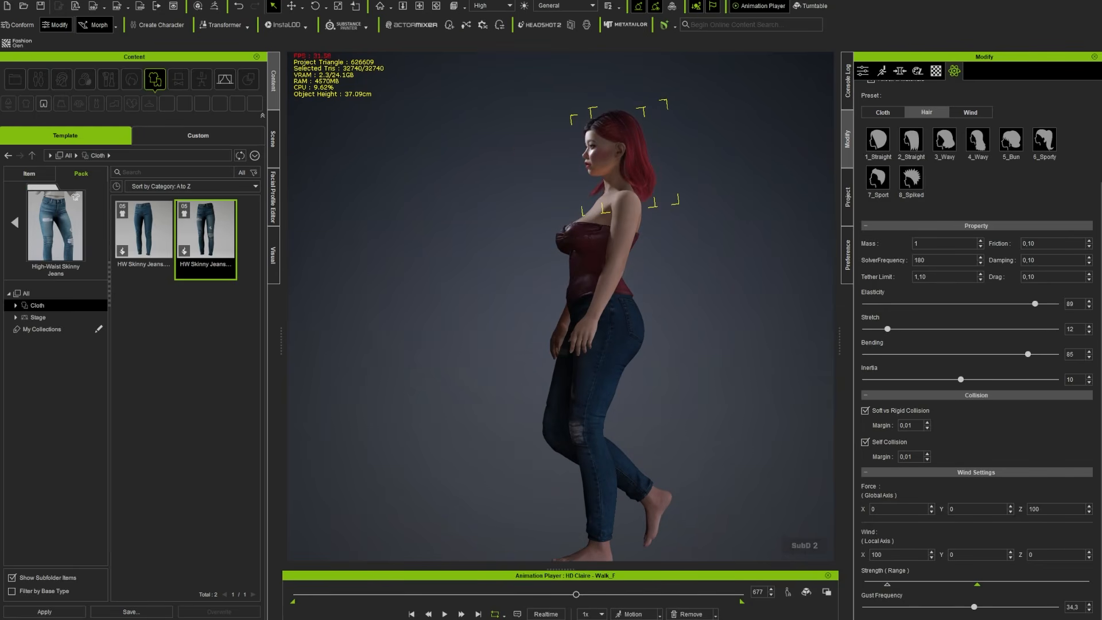
{"action": "left_click", "coordinate": [446, 614]}
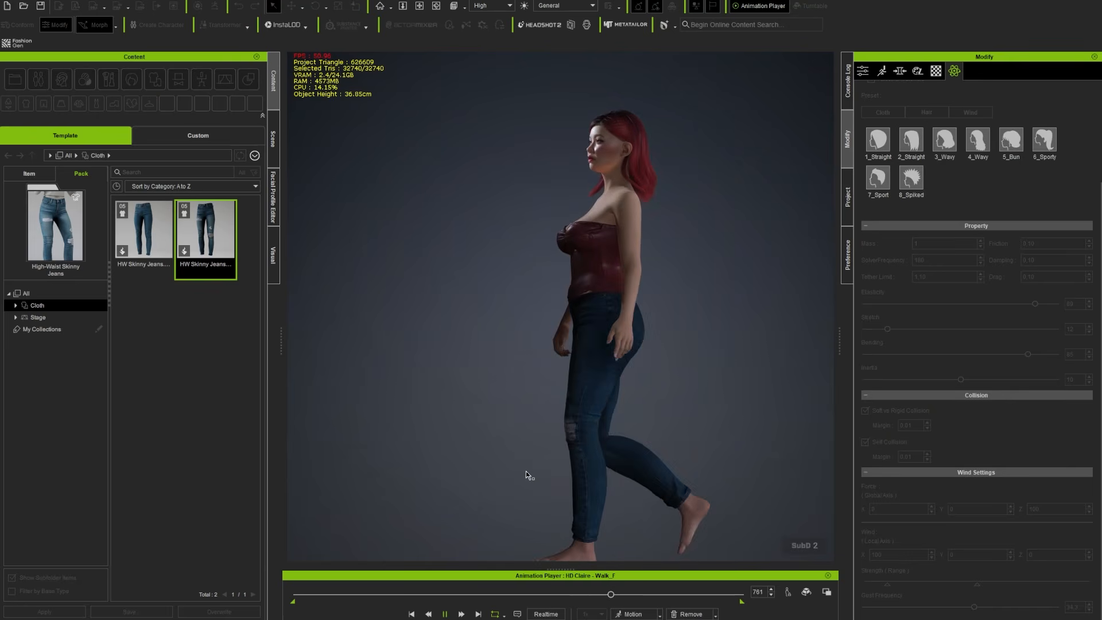
Examine the walking HD Claire from the front and back, including a close view of her upper body and hair.
{"action": "right_click_drag", "start_coordinate": [520, 454], "coordinate": [734, 460]}
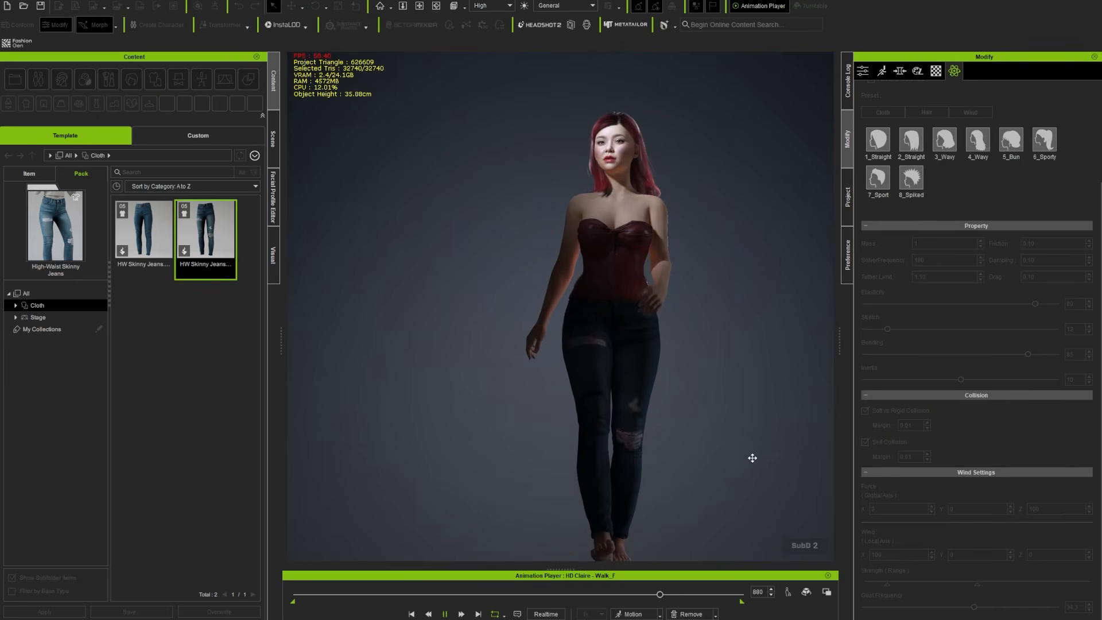
{"action": "middle_click_drag", "start_coordinate": [752, 457], "coordinate": [726, 436]}
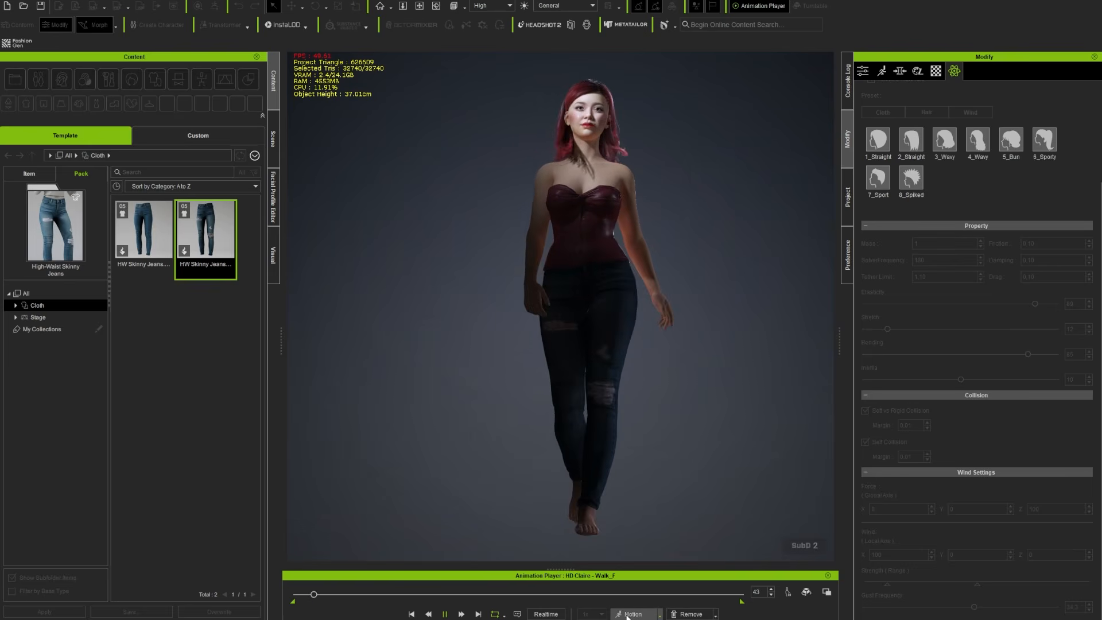
{"action": "left_click", "coordinate": [661, 615]}
{"action": "left_click", "coordinate": [696, 382]}
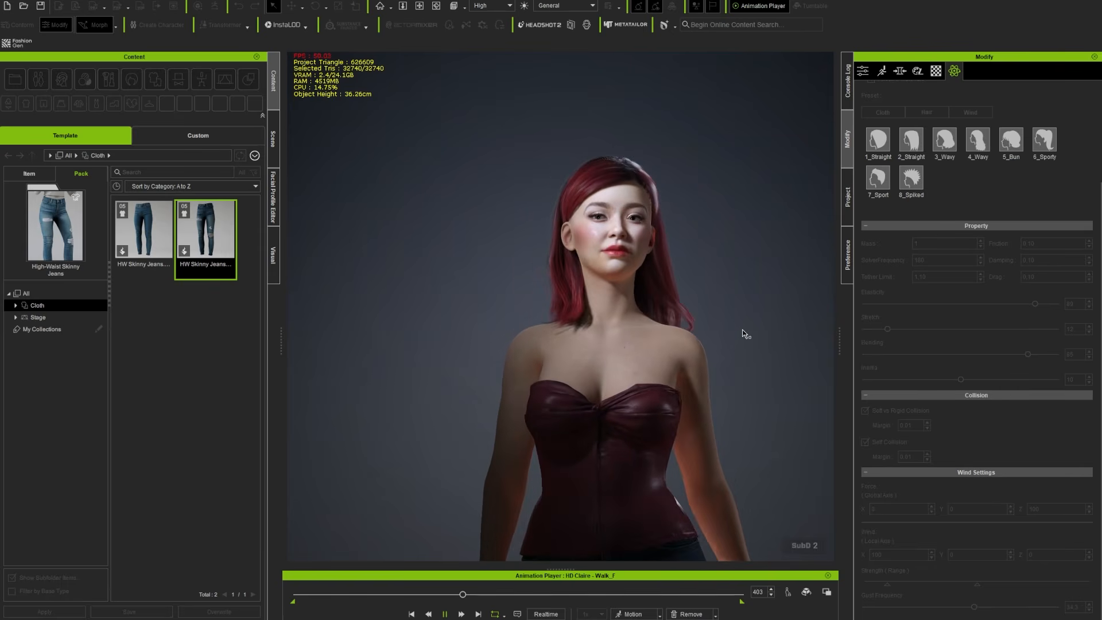
{"action": "right_click_drag", "start_coordinate": [741, 332], "coordinate": [468, 354]}
{"action": "right_click_drag", "start_coordinate": [724, 416], "coordinate": [298, 428]}
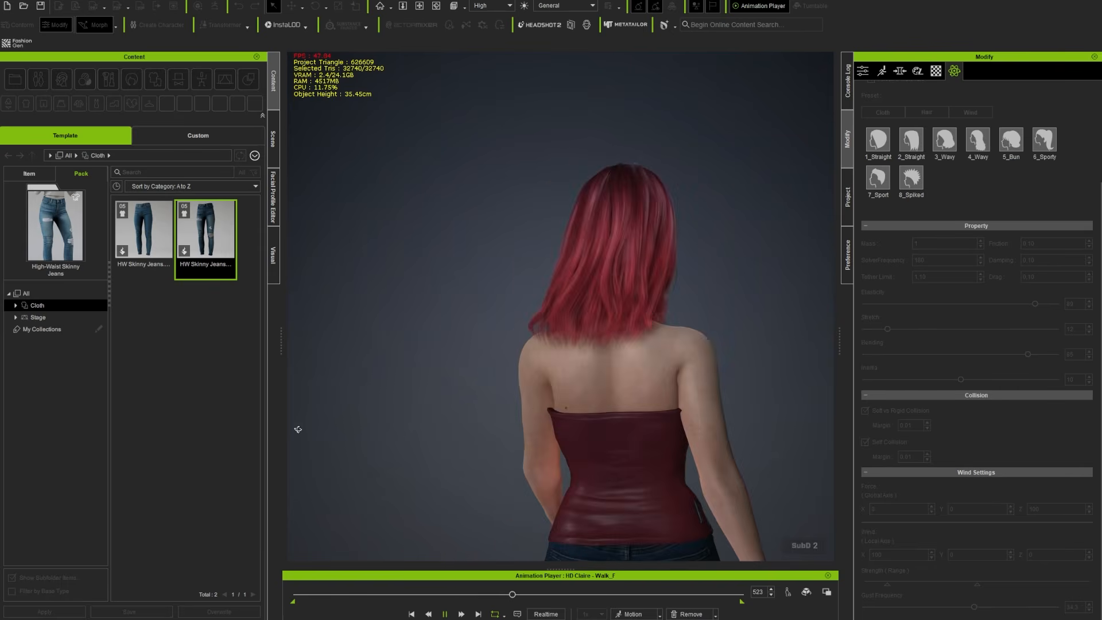
{"action": "right_click_drag", "start_coordinate": [396, 424], "coordinate": [616, 446]}
{"action": "scroll", "coordinate": [616, 447], "scroll_direction": "down", "scroll_amount": 5}
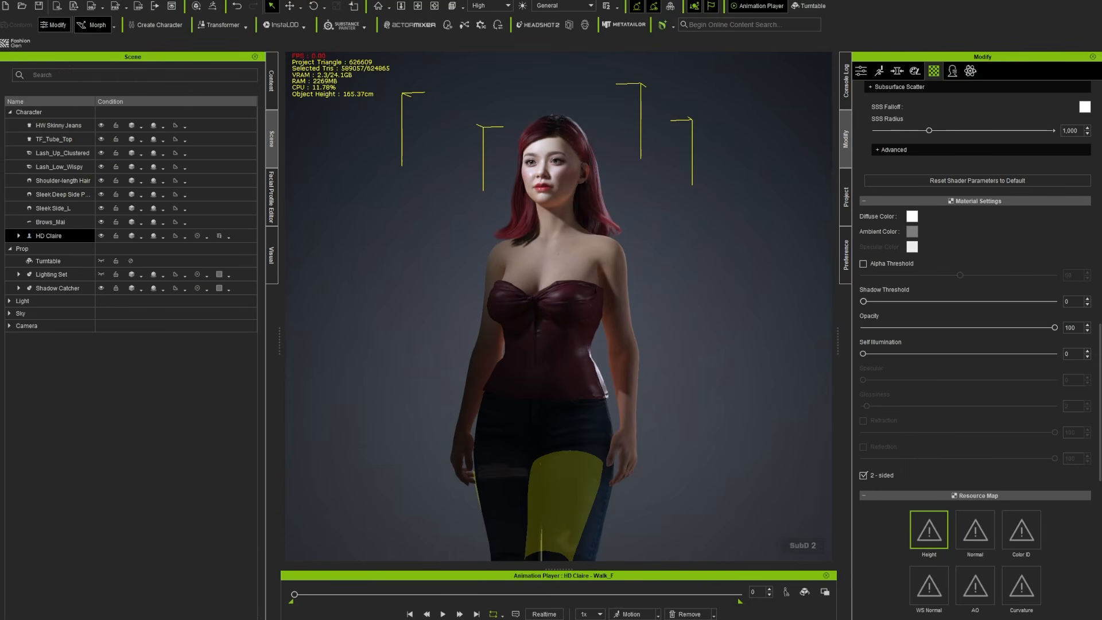
Replay the Walk_F animation, inspect the clothed character from the side and front, and stop playback.
{"action": "left_click", "coordinate": [446, 615]}
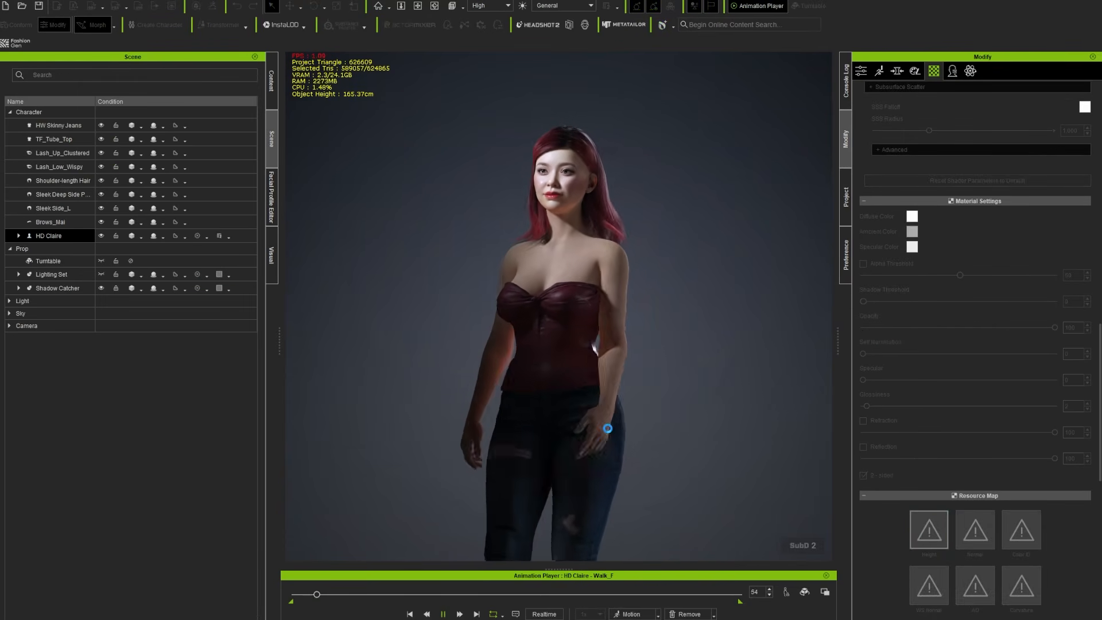
{"action": "middle_click_drag", "start_coordinate": [658, 420], "coordinate": [725, 388]}
{"action": "right_click_drag", "start_coordinate": [725, 388], "coordinate": [460, 412]}
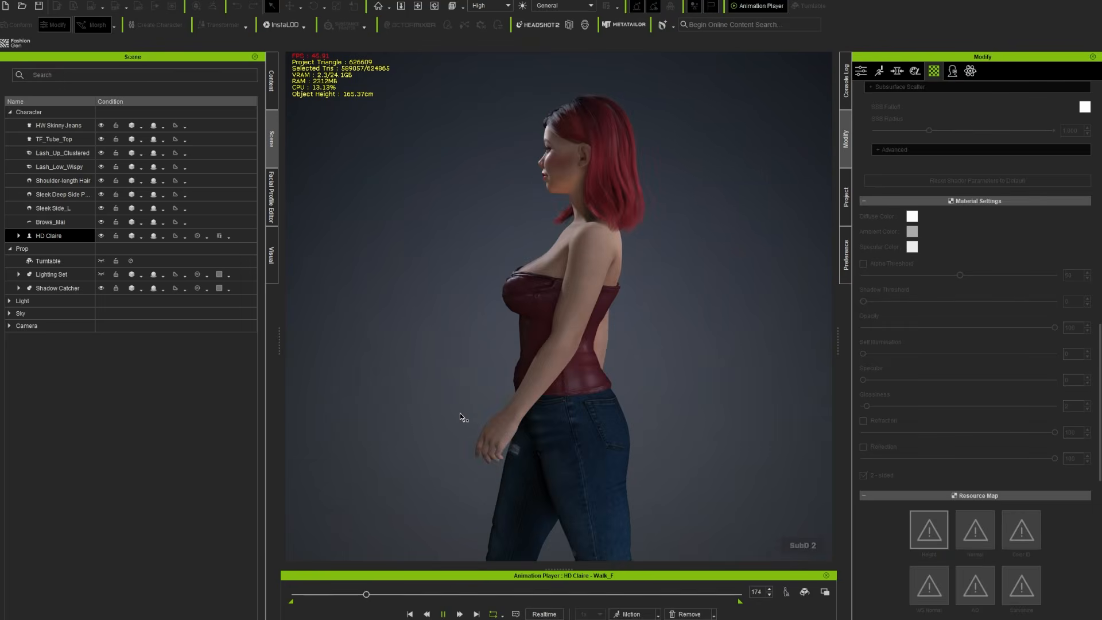
{"action": "middle_click_drag", "start_coordinate": [683, 461], "coordinate": [740, 391]}
{"action": "scroll", "coordinate": [635, 402], "scroll_direction": "down", "scroll_amount": 3}
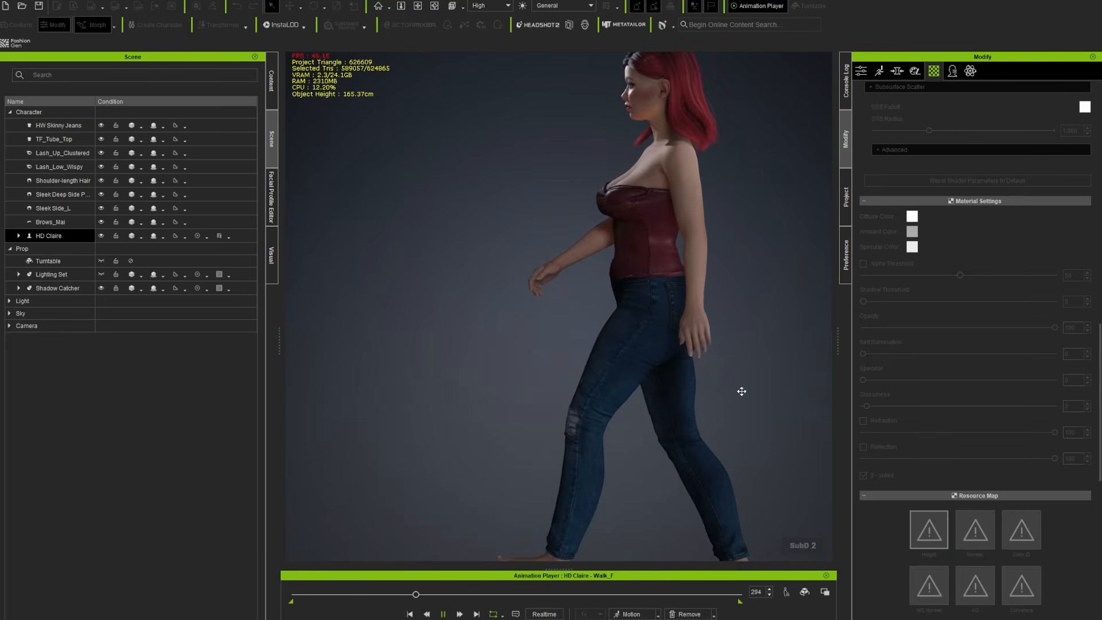
{"action": "right_click_drag", "start_coordinate": [741, 391], "coordinate": [640, 406]}
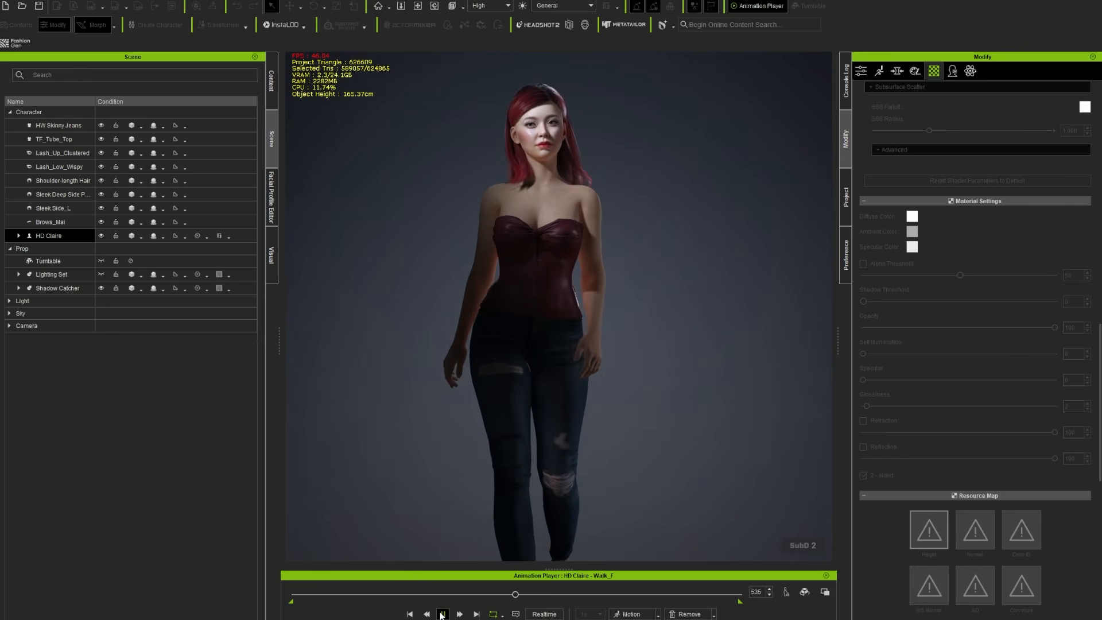
{"action": "key", "text": "space"}
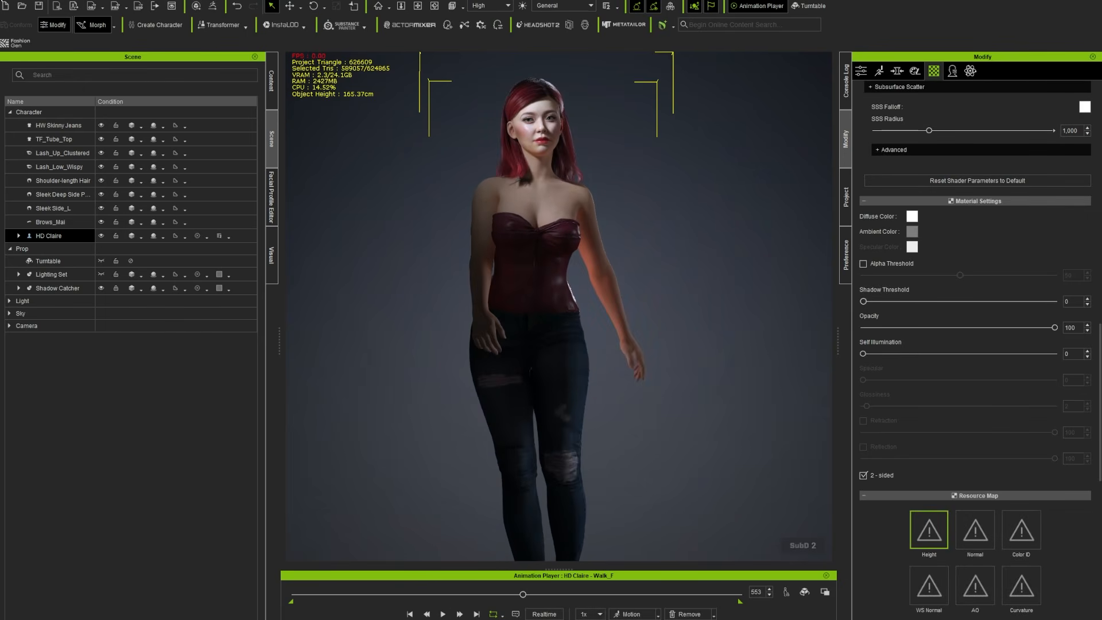
Set up an FBX export of HD Claire with the Unreal (UE5 Skeleton) target preset and the Mesh option.
{"action": "key", "text": "alt+f"}
{"action": "mouse_move", "coordinate": [91, 92]}
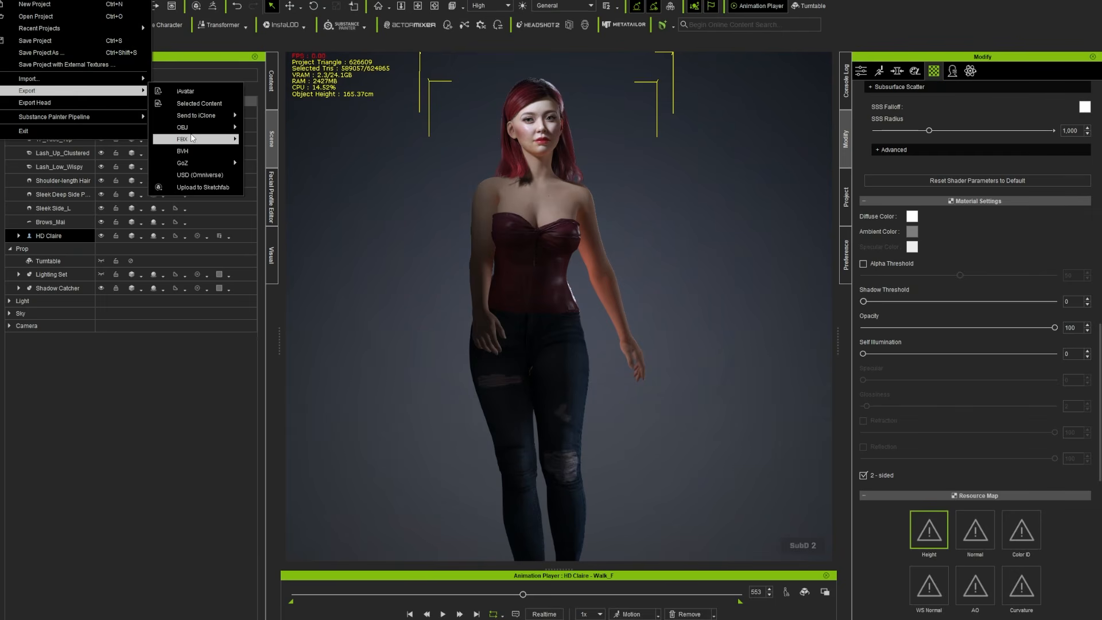
{"action": "mouse_move", "coordinate": [192, 138]}
{"action": "left_click", "coordinate": [274, 150]}
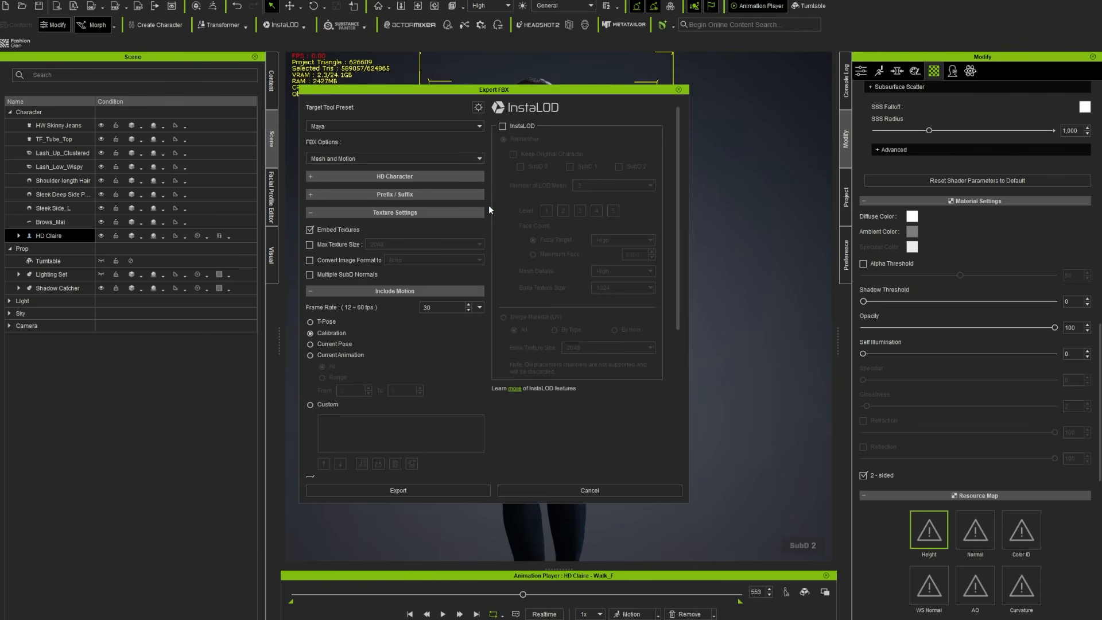
{"action": "left_click", "coordinate": [340, 128]}
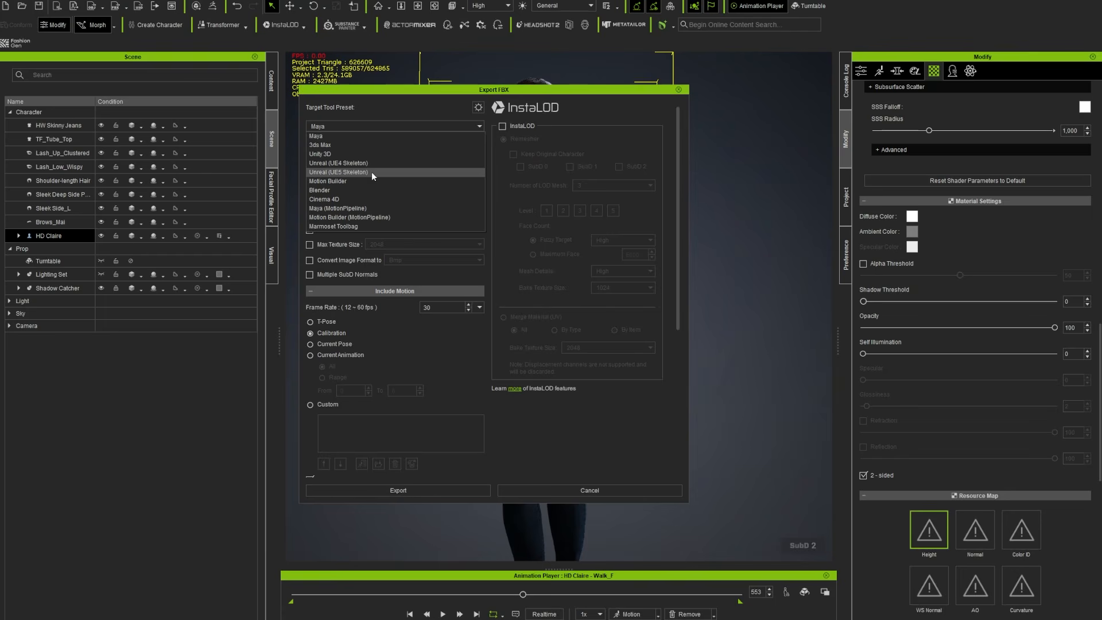
{"action": "left_click", "coordinate": [345, 173]}
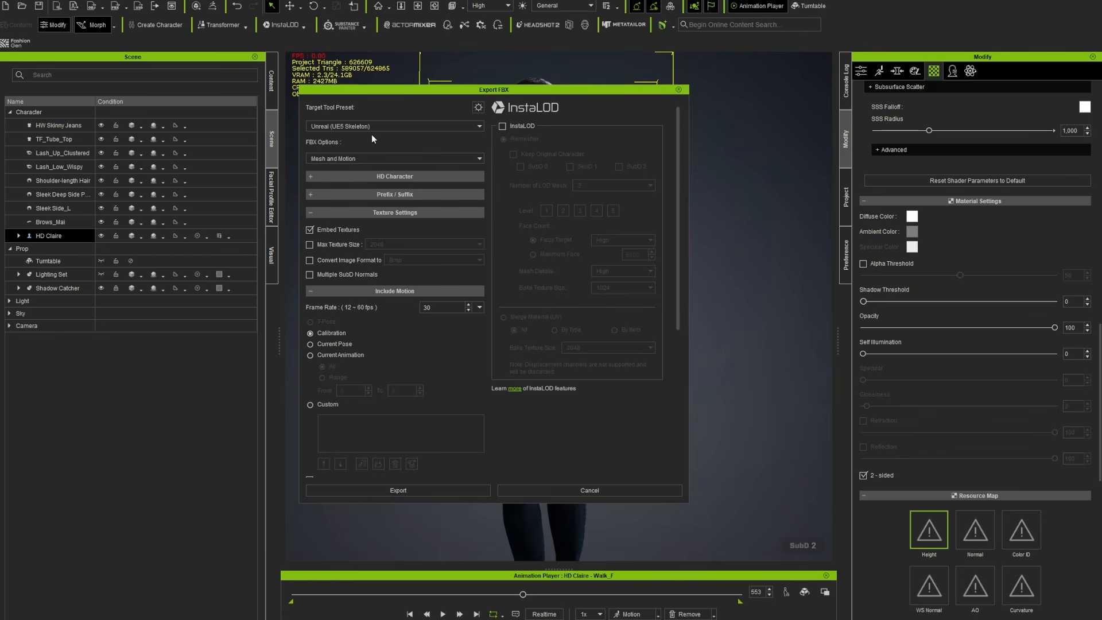
{"action": "left_click", "coordinate": [352, 156]}
{"action": "left_click", "coordinate": [324, 168]}
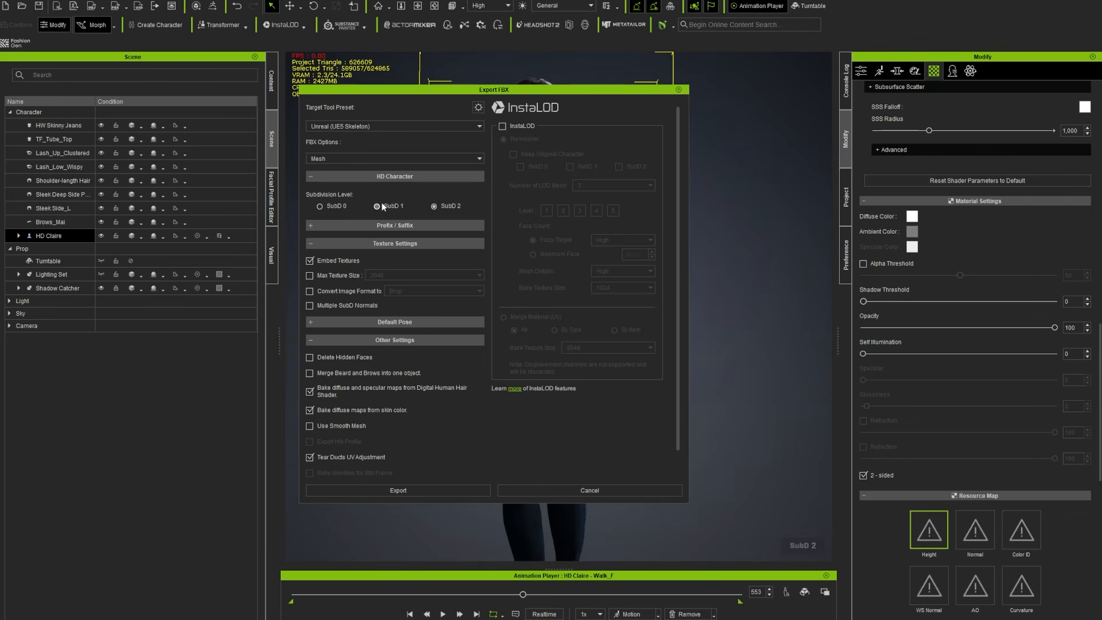
Choose subdivision level SubD 1 with Use Smooth Mesh enabled, and save the FBX export in the GlamourPack folder.
{"action": "left_click", "coordinate": [382, 207]}
{"action": "left_click", "coordinate": [406, 491]}
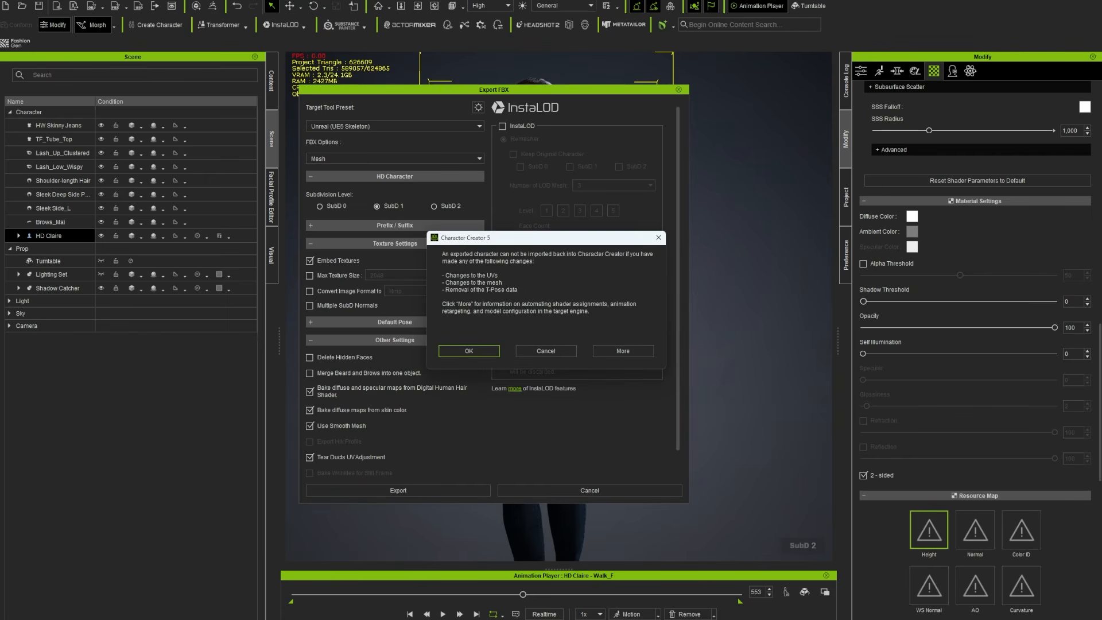
{"action": "left_click", "coordinate": [469, 351]}
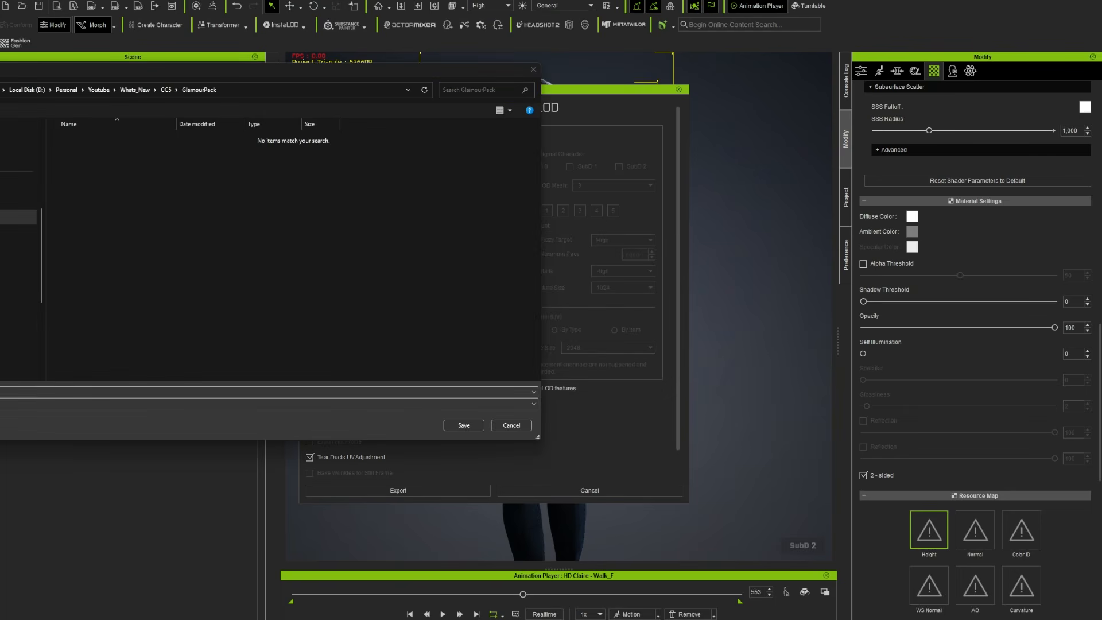
{"action": "left_click", "coordinate": [463, 426]}
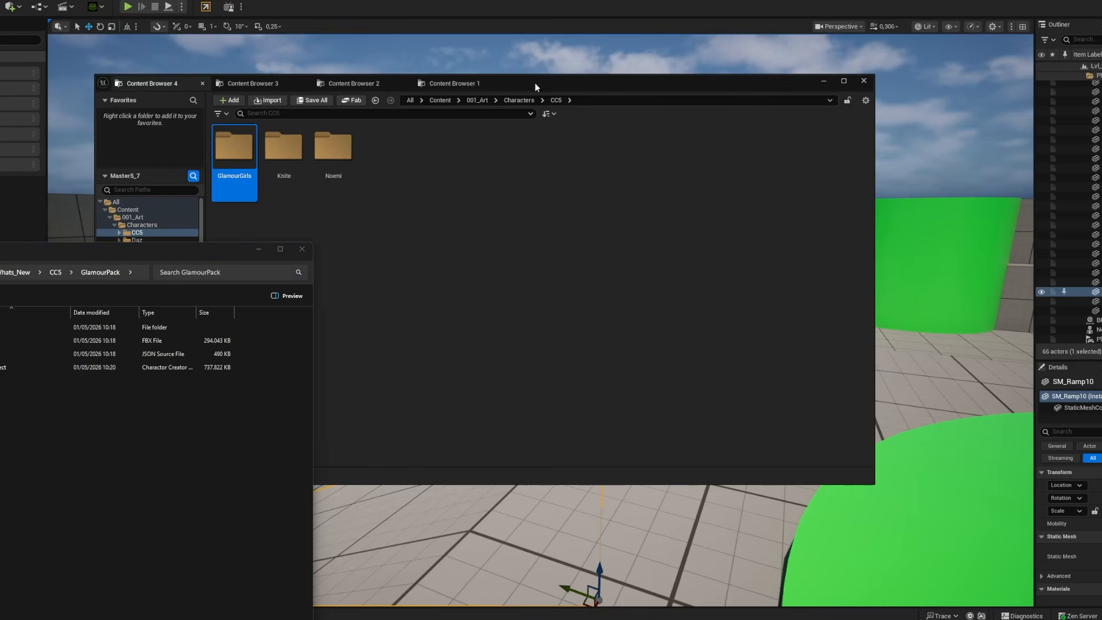
Switch to Unreal Editor and bring the exported FBX into the GlamourGirls folder with Auto Setup and Include Control Rig enabled.
{"action": "left_click_drag", "start_coordinate": [535, 83], "coordinate": [628, 71]}
{"action": "double_click", "coordinate": [329, 153]}
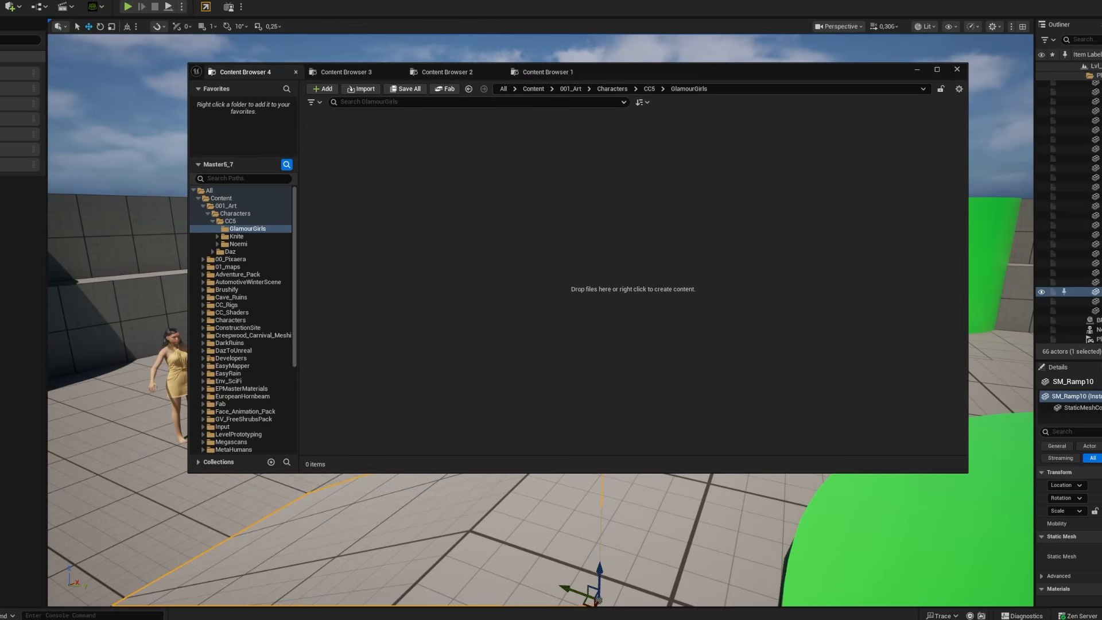
{"action": "key", "text": "alt+Tab"}
{"action": "left_click_drag", "start_coordinate": [57, 341], "coordinate": [481, 199]}
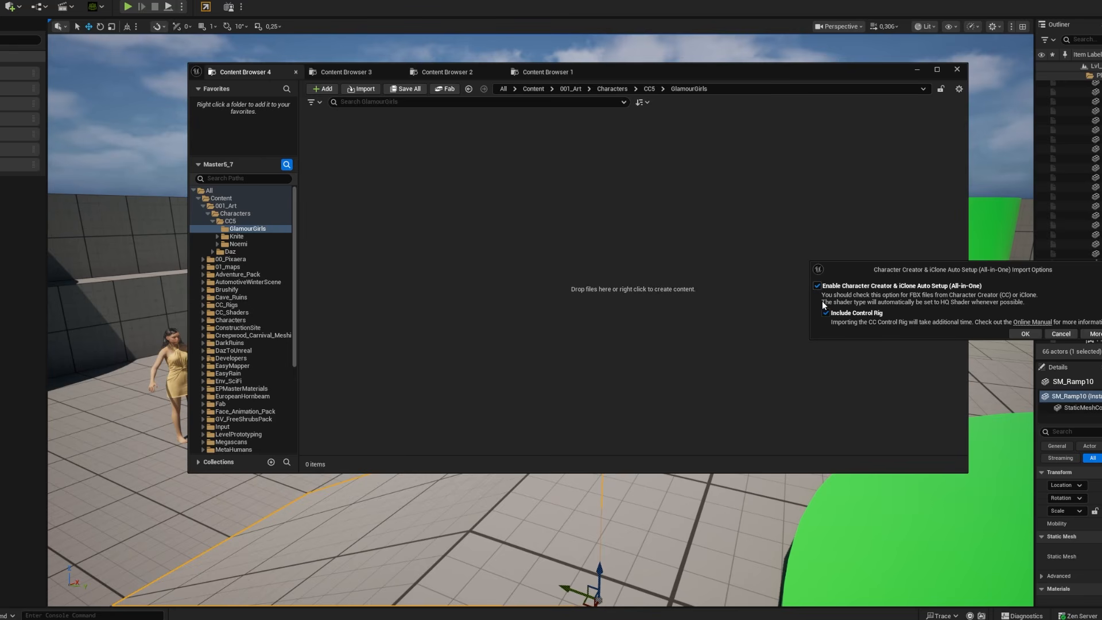
{"action": "left_click", "coordinate": [1025, 335]}
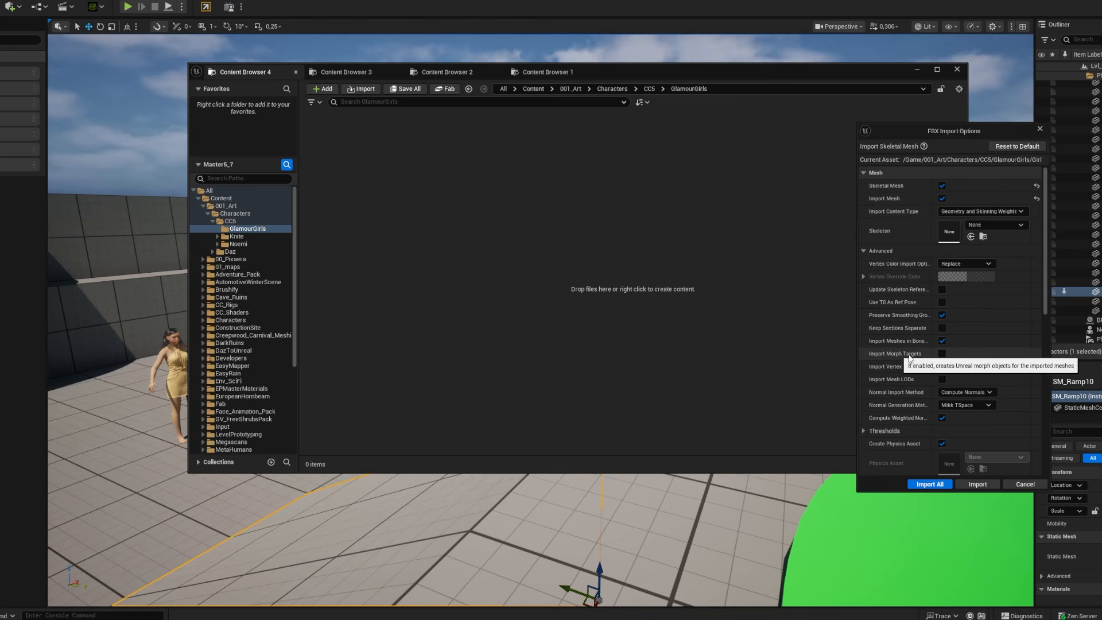
Enable Import Morph Targets in the FBX import options and import the skeletal mesh.
{"action": "left_click", "coordinate": [941, 355]}
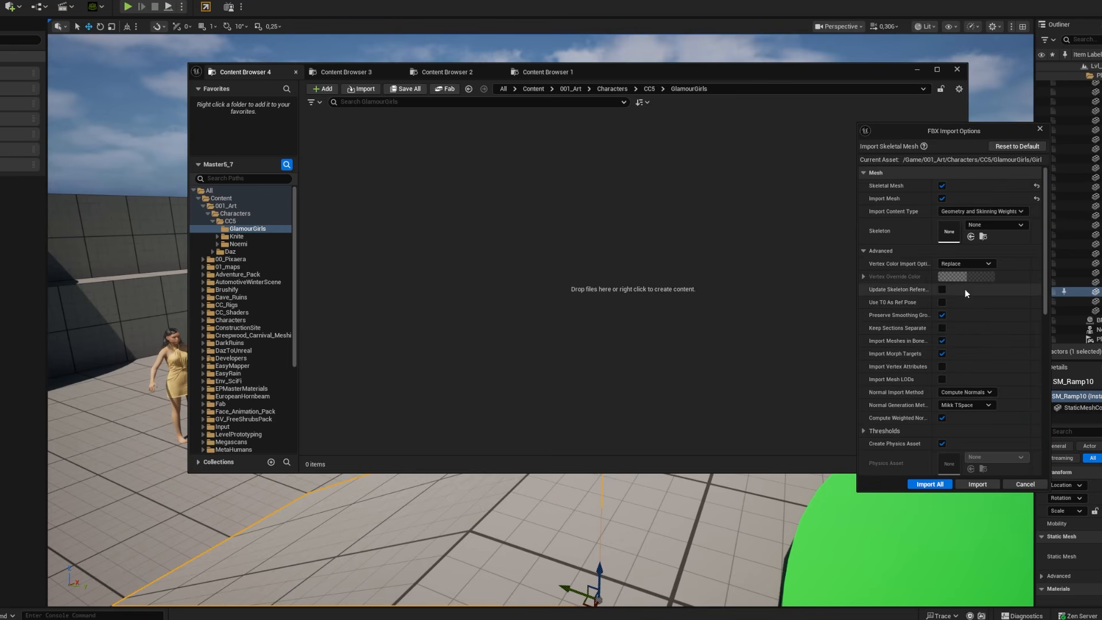
{"action": "scroll", "coordinate": [998, 354], "scroll_direction": "down", "scroll_amount": 2}
{"action": "scroll", "coordinate": [997, 349], "scroll_direction": "up", "scroll_amount": 2}
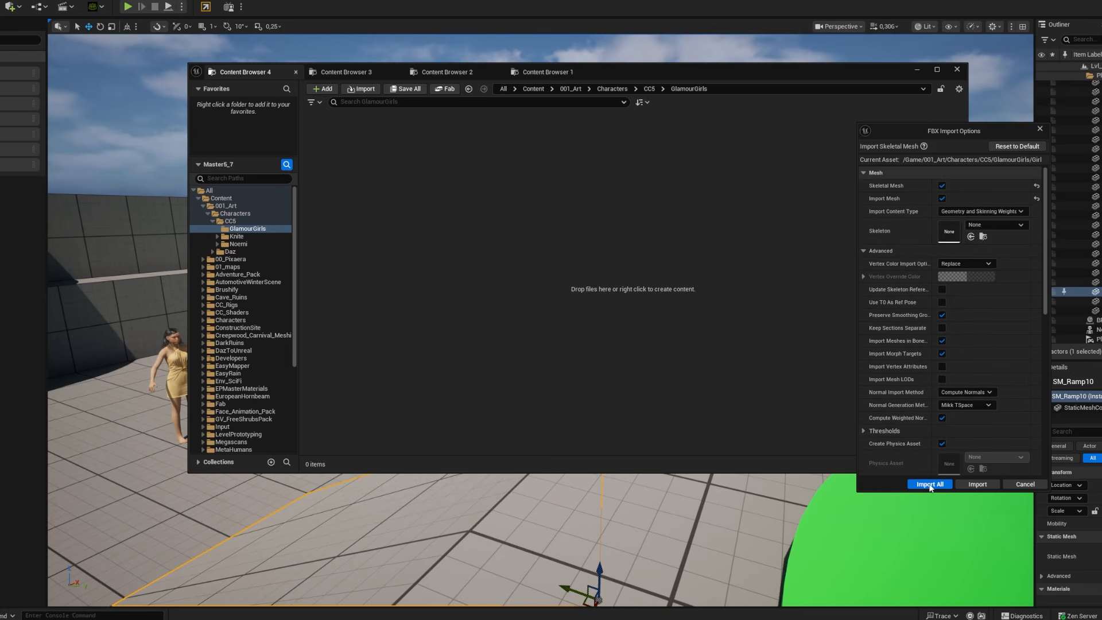
{"action": "left_click", "coordinate": [978, 485]}
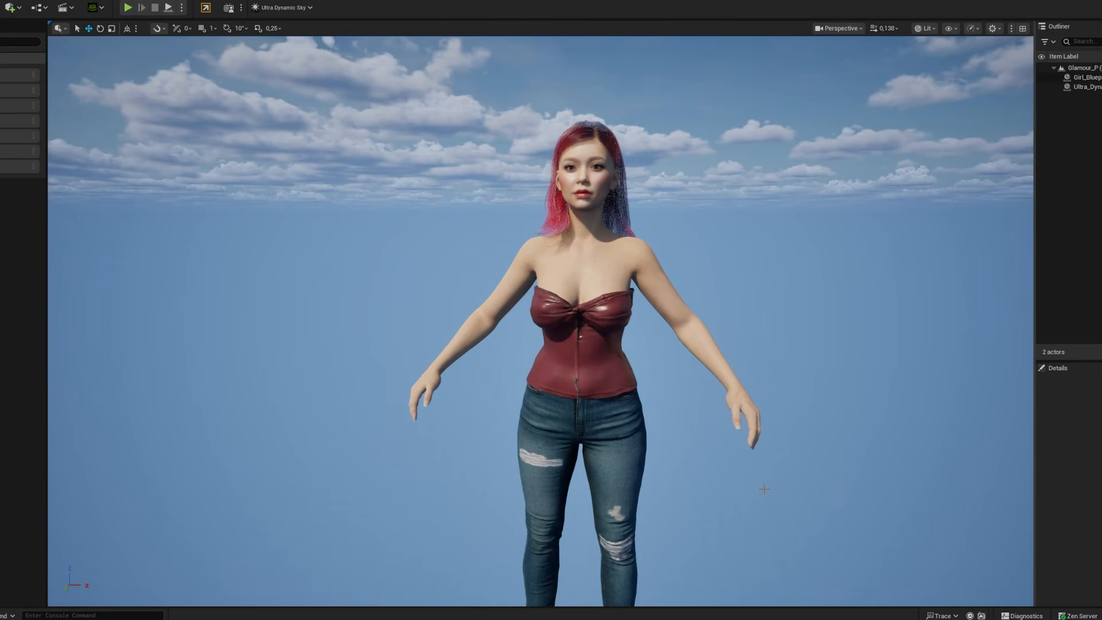
Inspect the imported character's face, hair and upper body up close in the level viewport.
{"action": "right_click_drag", "start_coordinate": [533, 409], "coordinate": [558, 390]}
{"action": "key", "text": "w"}
{"action": "scroll", "coordinate": [534, 408], "scroll_direction": "down", "scroll_amount": 1}
{"action": "key", "text": "s"}
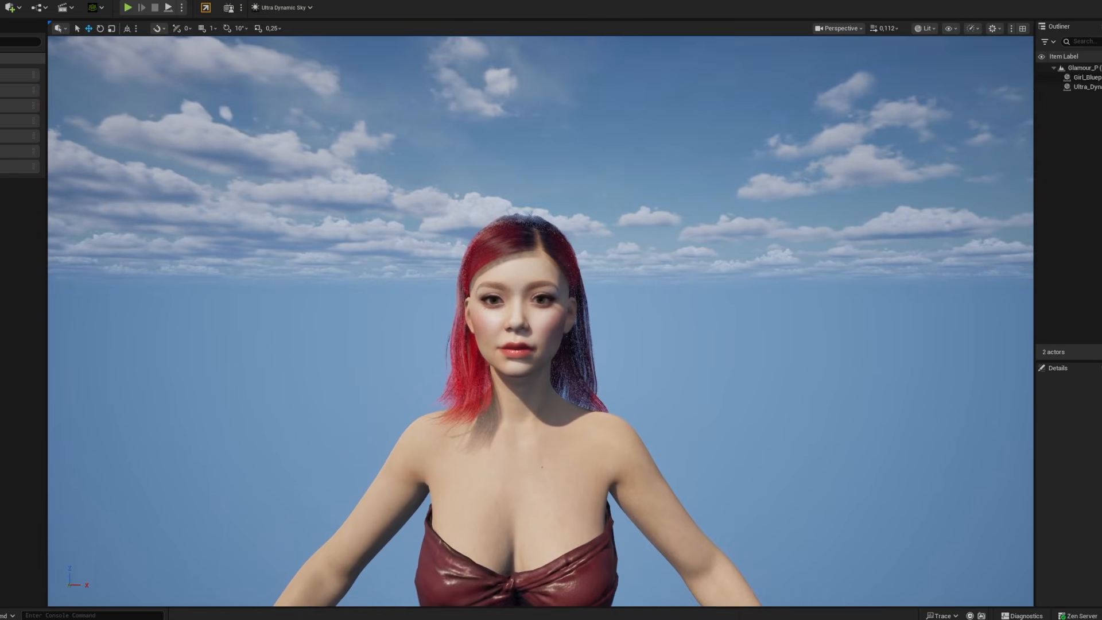